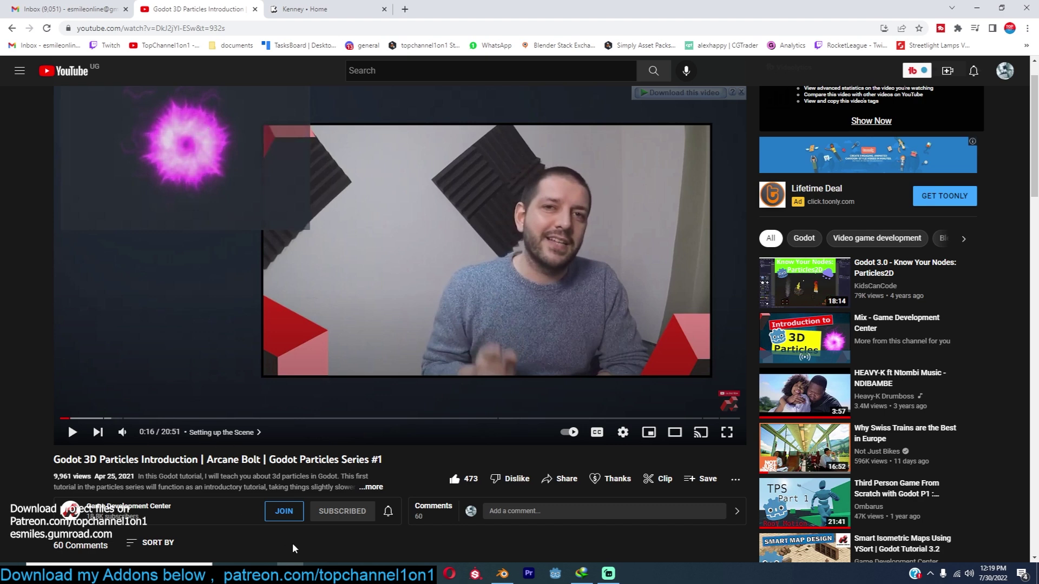
Switch to Blender and examine the playing arcane orb animation up close and from further away.
{"action": "left_click", "coordinate": [501, 574]}
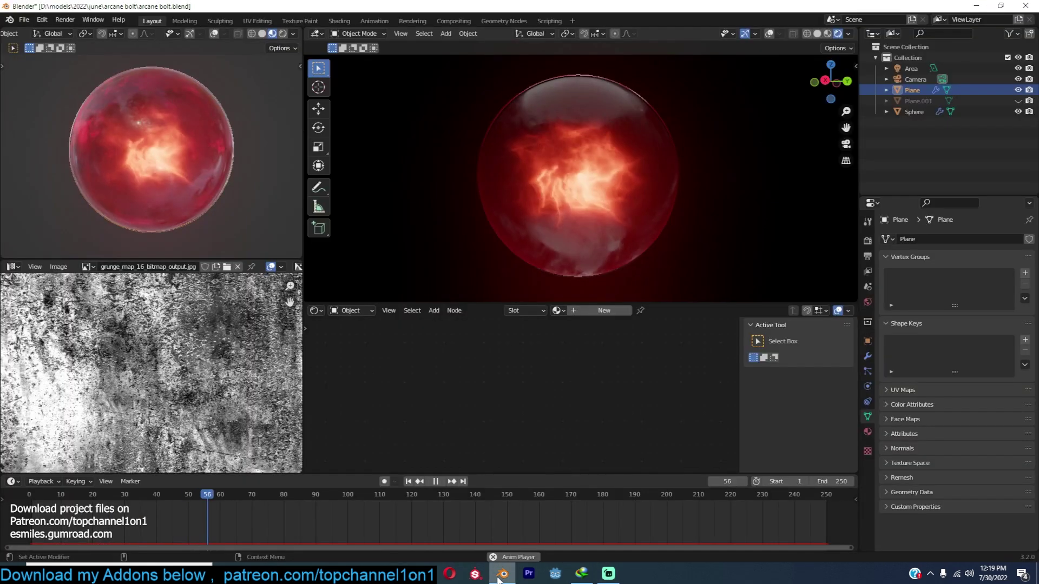
{"action": "scroll", "coordinate": [200, 139], "scroll_direction": "down", "scroll_amount": 3}
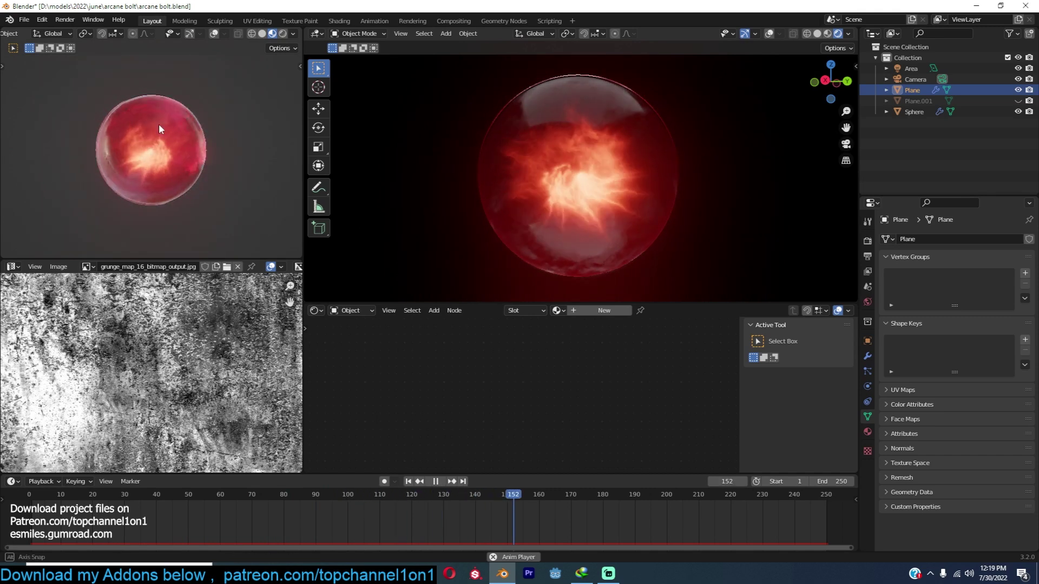
{"action": "scroll", "coordinate": [171, 137], "scroll_direction": "up", "scroll_amount": 5}
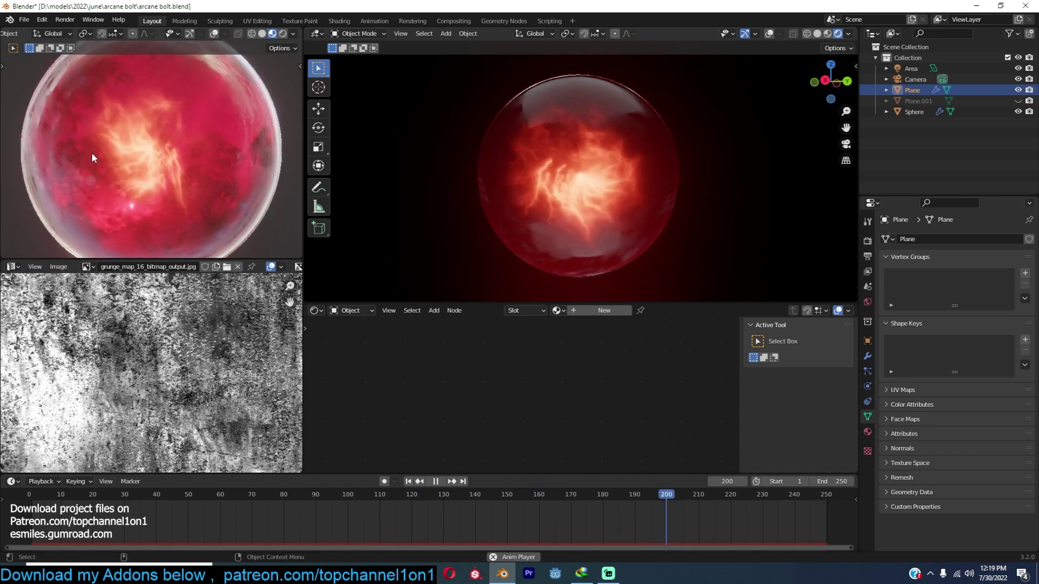
{"action": "scroll", "coordinate": [92, 151], "scroll_direction": "down", "scroll_amount": 5}
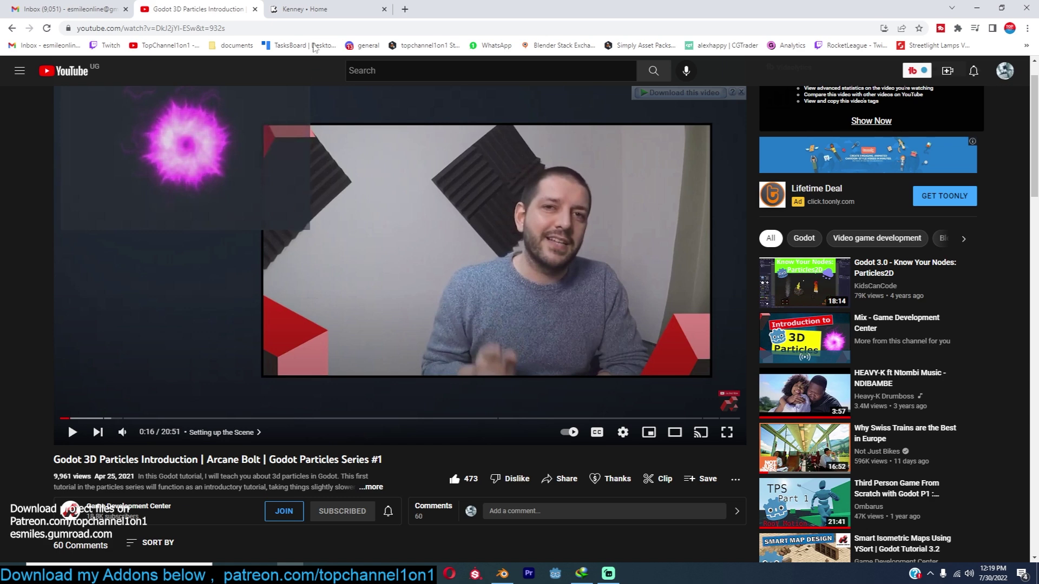
Look over the Kenney home page, which offers free game assets, in the browser.
{"action": "left_click", "coordinate": [325, 8]}
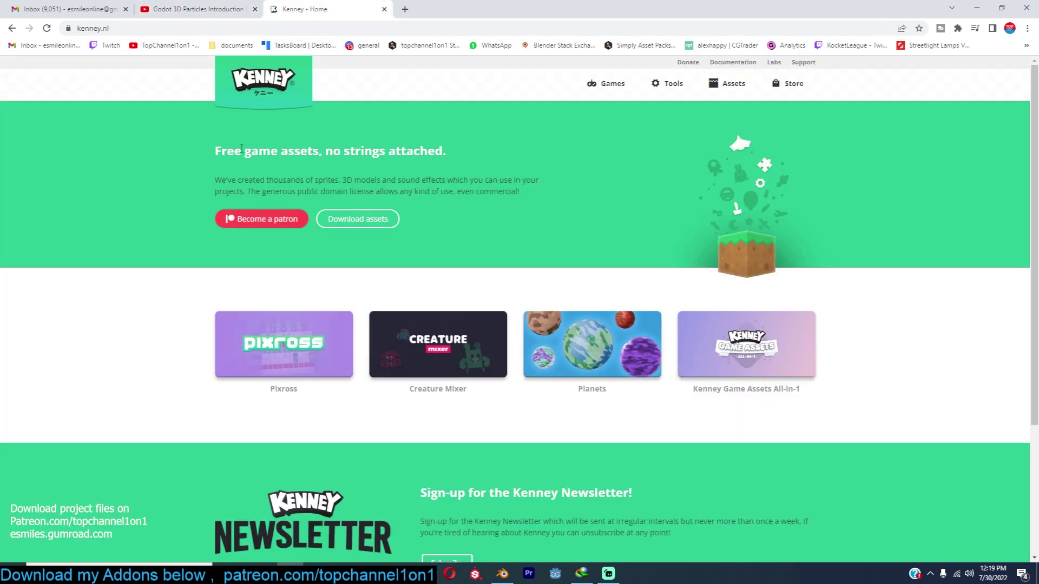
{"action": "scroll", "coordinate": [290, 204], "scroll_direction": "down", "scroll_amount": 3}
{"action": "scroll", "coordinate": [290, 204], "scroll_direction": "up", "scroll_amount": 3}
{"action": "scroll", "coordinate": [312, 297], "scroll_direction": "down", "scroll_amount": 3}
{"action": "scroll", "coordinate": [313, 297], "scroll_direction": "up", "scroll_amount": 3}
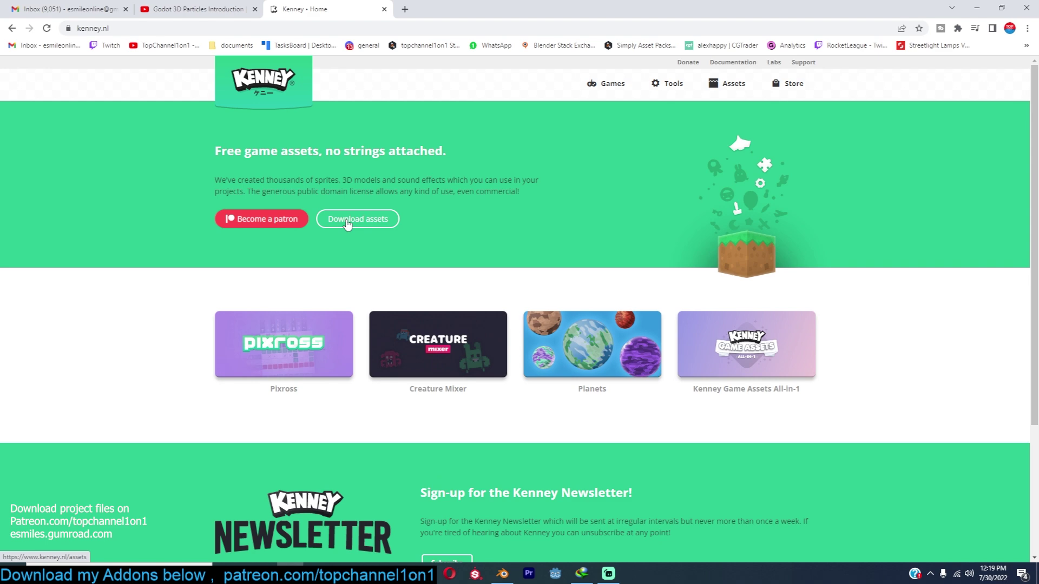
Examine the transparent PNG textures in the particlePack_1.1 folder, including spark_04, and put the folder window away.
{"action": "left_click", "coordinate": [264, 573]}
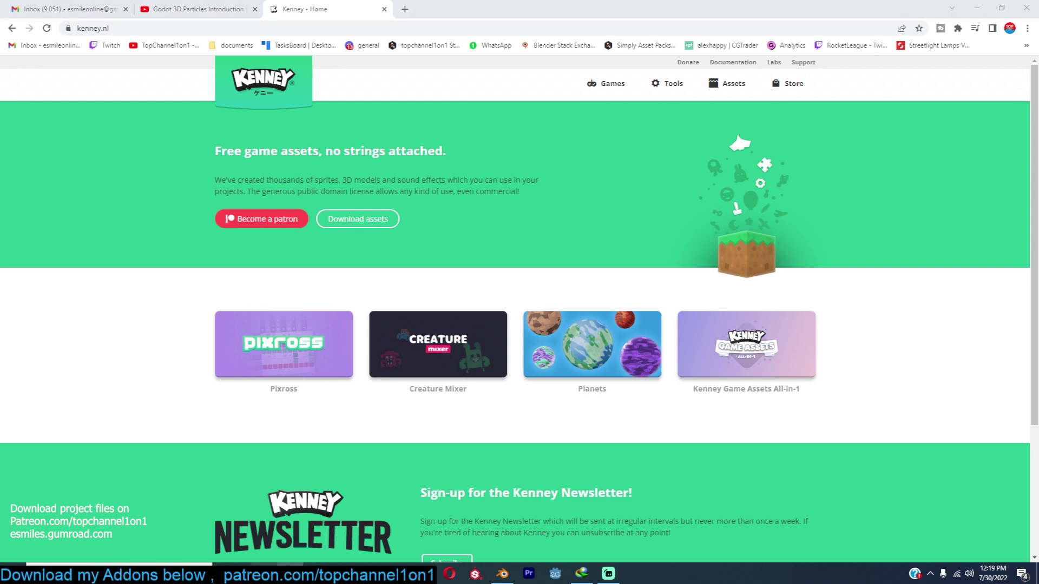
{"action": "left_click_drag", "start_coordinate": [1038, 208], "coordinate": [665, 164]}
{"action": "double_click", "coordinate": [749, 208]}
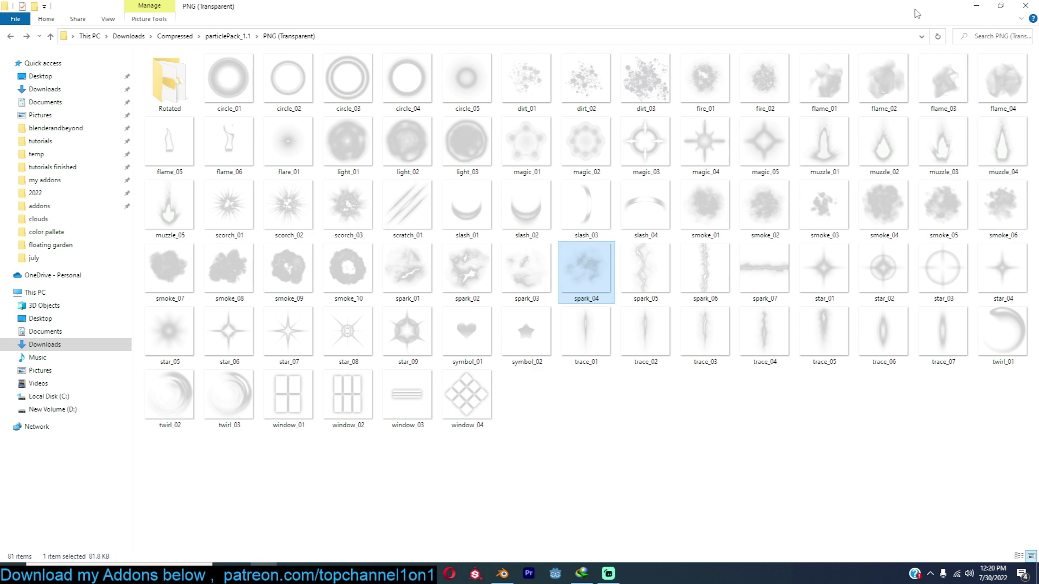
{"action": "left_click", "coordinate": [977, 6]}
Review the orb in Blender, the Godot 3D particles video and the Kenney page in the browser once more.
{"action": "left_click", "coordinate": [502, 573]}
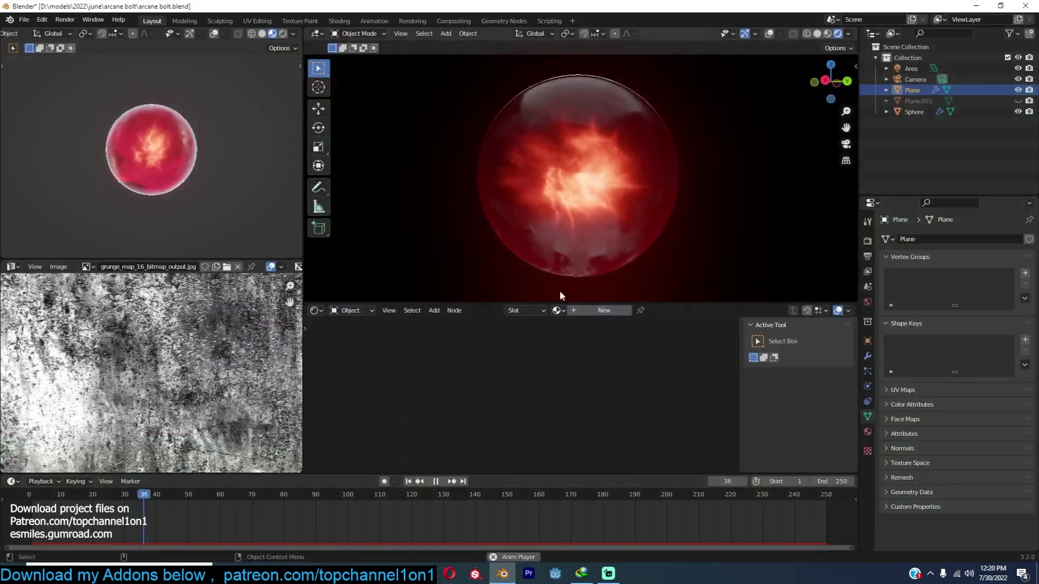
{"action": "key", "text": "alt+Tab"}
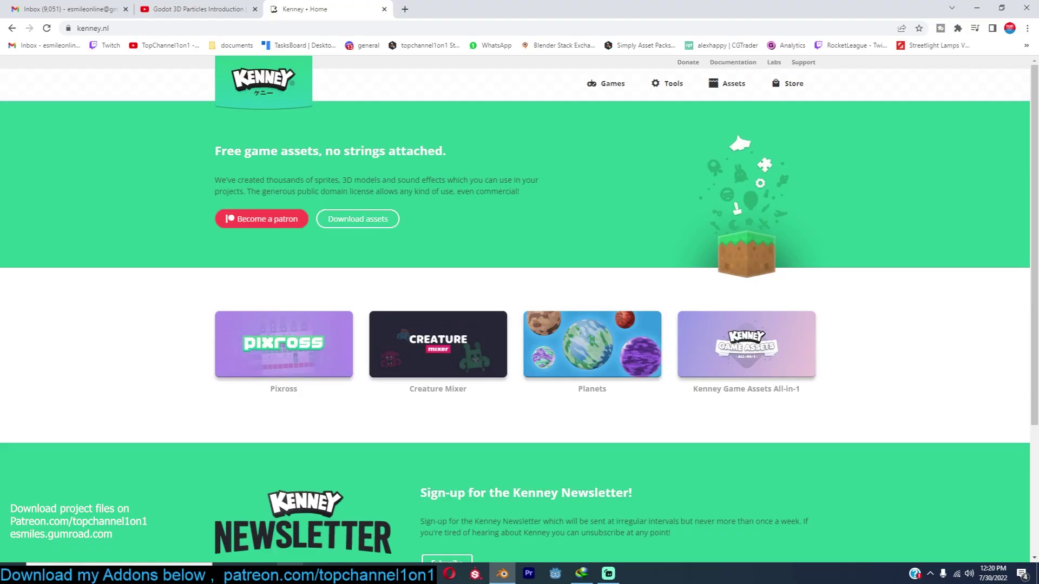
{"action": "left_click", "coordinate": [173, 6]}
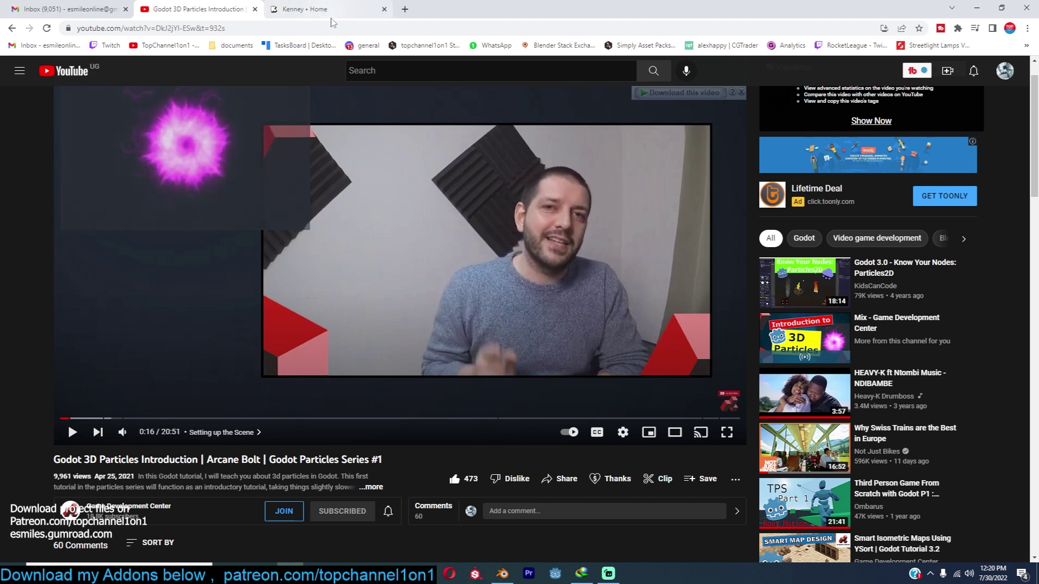
{"action": "left_click", "coordinate": [304, 8]}
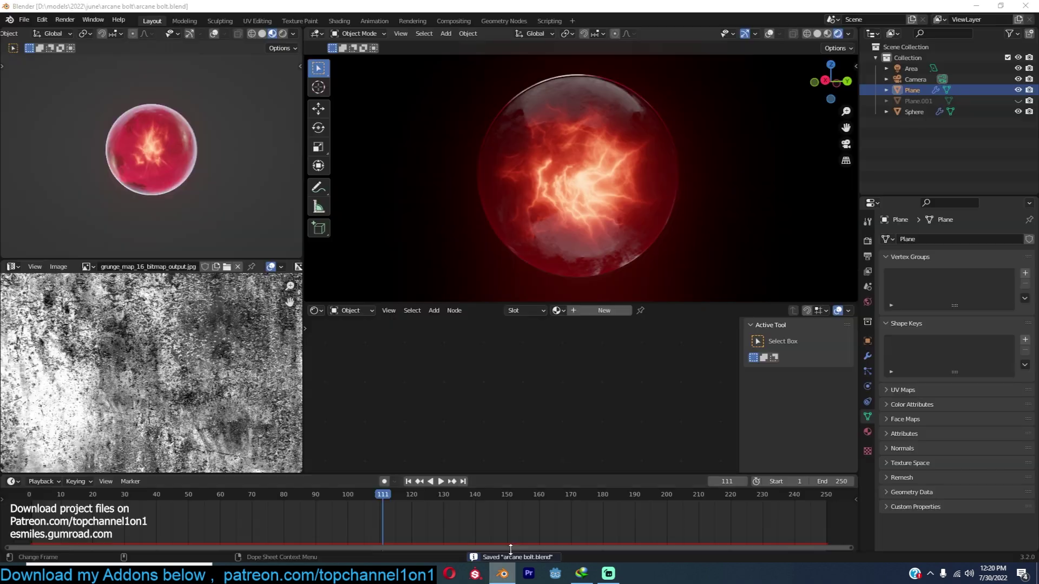
Start a second Blender session and dismiss its splash screen to get an empty scene.
{"action": "right_click", "coordinate": [495, 517]}
{"action": "key", "text": "Escape"}
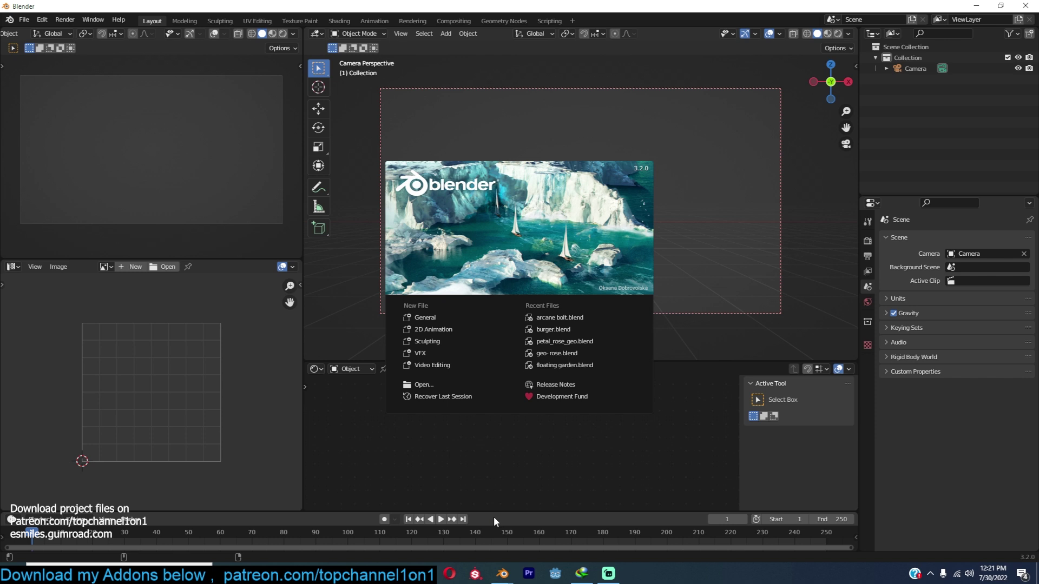
{"action": "left_click", "coordinate": [696, 336]}
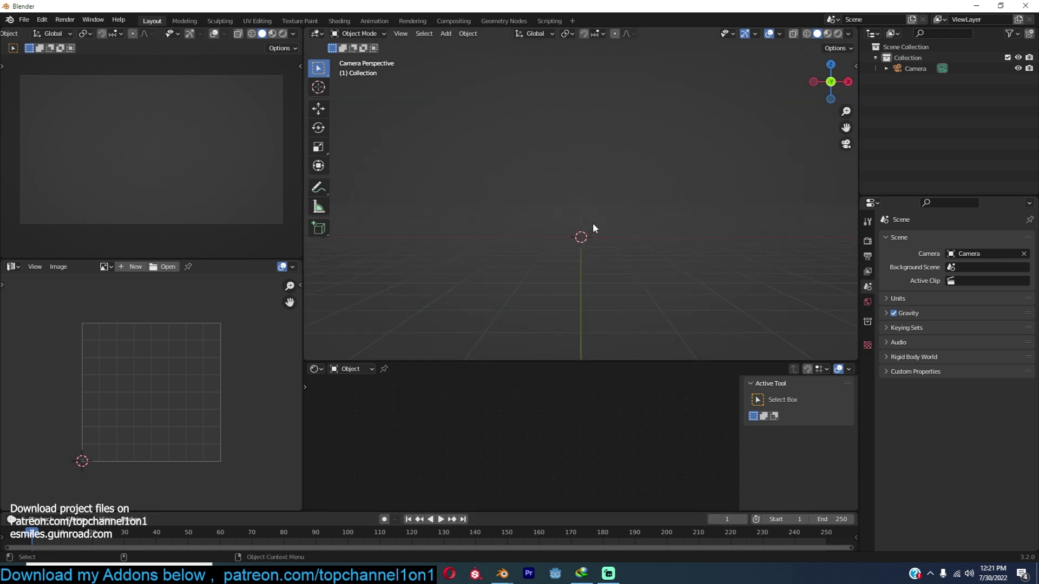
Add a plane mesh at the scene's origin.
{"action": "key", "text": "shift+a"}
{"action": "mouse_move", "coordinate": [522, 222]}
{"action": "left_click", "coordinate": [597, 220]}
{"action": "key", "text": "KP_1"}
{"action": "middle_click_drag", "start_coordinate": [597, 220], "coordinate": [594, 252]}
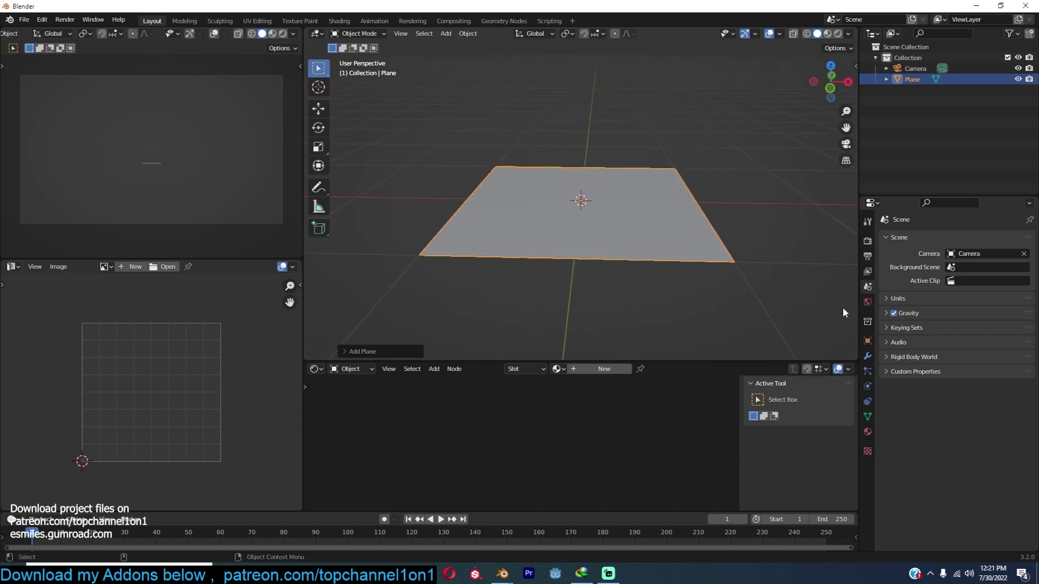
Add an emitter particle system to the plane.
{"action": "left_click", "coordinate": [867, 385]}
{"action": "left_click", "coordinate": [868, 371]}
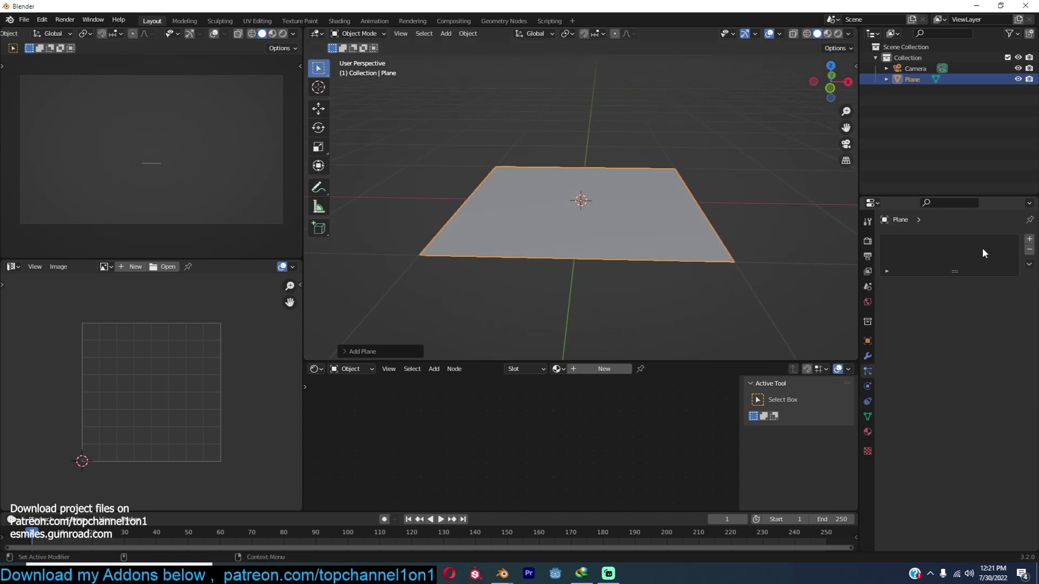
{"action": "left_click", "coordinate": [1029, 240]}
{"action": "scroll", "coordinate": [680, 248], "scroll_direction": "down", "scroll_amount": 3}
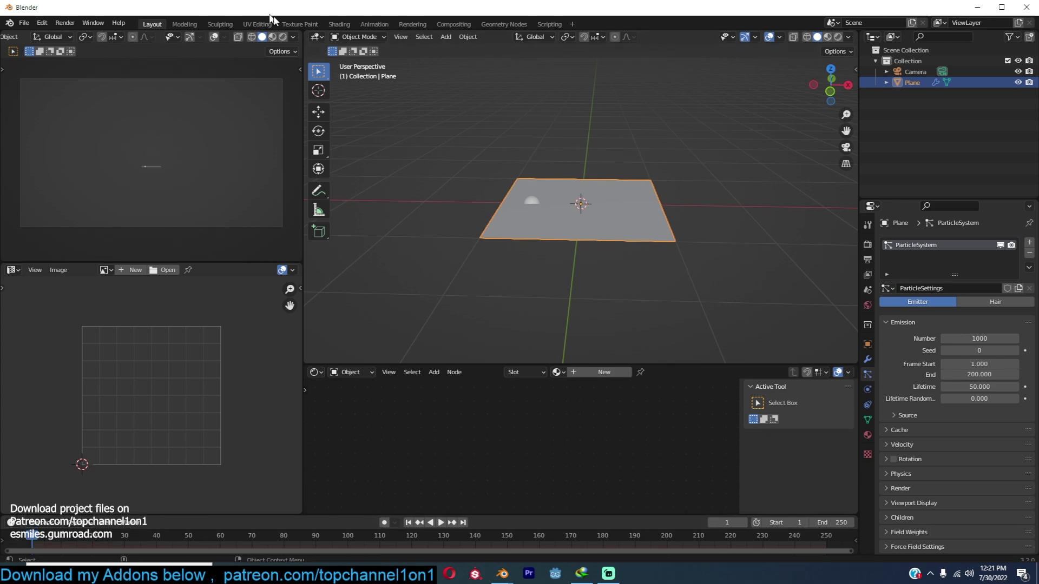
Arrange the two Blender windows side by side, with the finished orb visible beside the new scene.
{"action": "left_click_drag", "start_coordinate": [263, 10], "coordinate": [283, 57]}
{"action": "left_click_drag", "start_coordinate": [63, 107], "coordinate": [257, 106]}
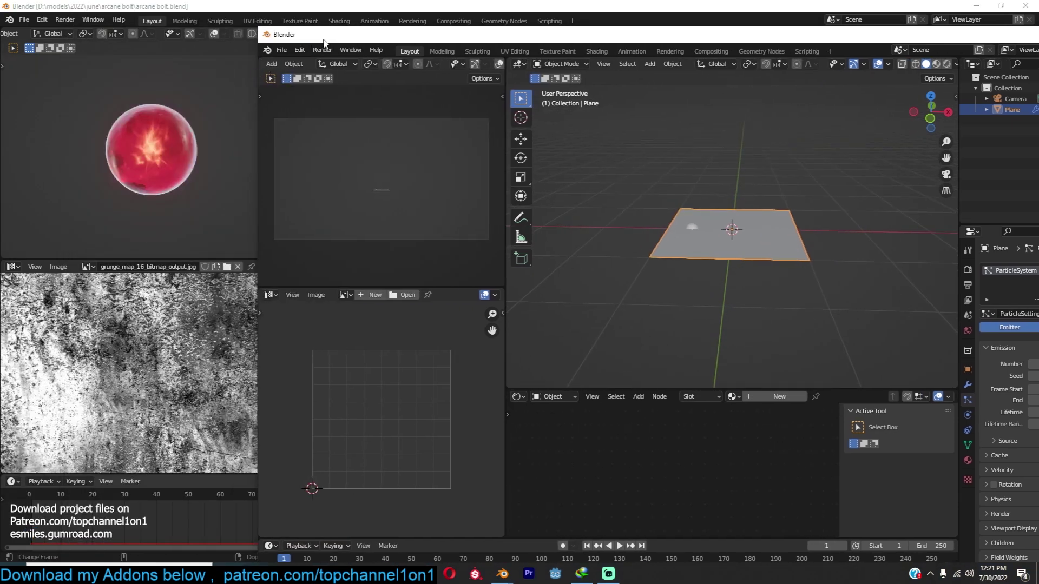
{"action": "left_click_drag", "start_coordinate": [347, 34], "coordinate": [357, 1]}
{"action": "left_click", "coordinate": [218, 11]}
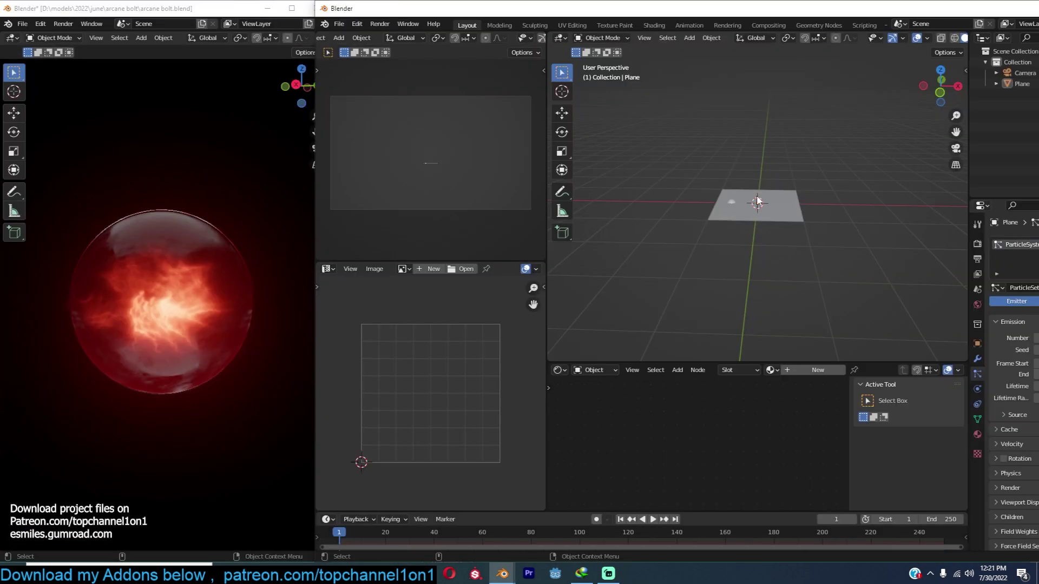
Play back the plane's particle animation in the new scene.
{"action": "scroll", "coordinate": [759, 180], "scroll_direction": "up", "scroll_amount": 3}
{"action": "left_click", "coordinate": [753, 207]}
{"action": "left_click", "coordinate": [715, 148]}
{"action": "key", "text": "space"}
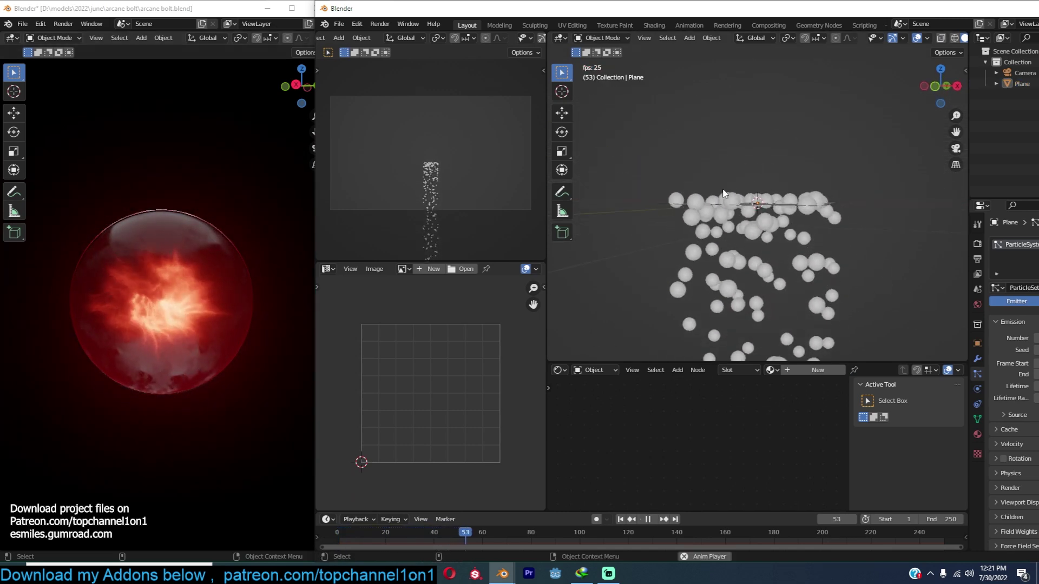
Fit the new scene's window fully on screen and widen its properties editor beside the particle view.
{"action": "left_click_drag", "start_coordinate": [902, 10], "coordinate": [814, 11]}
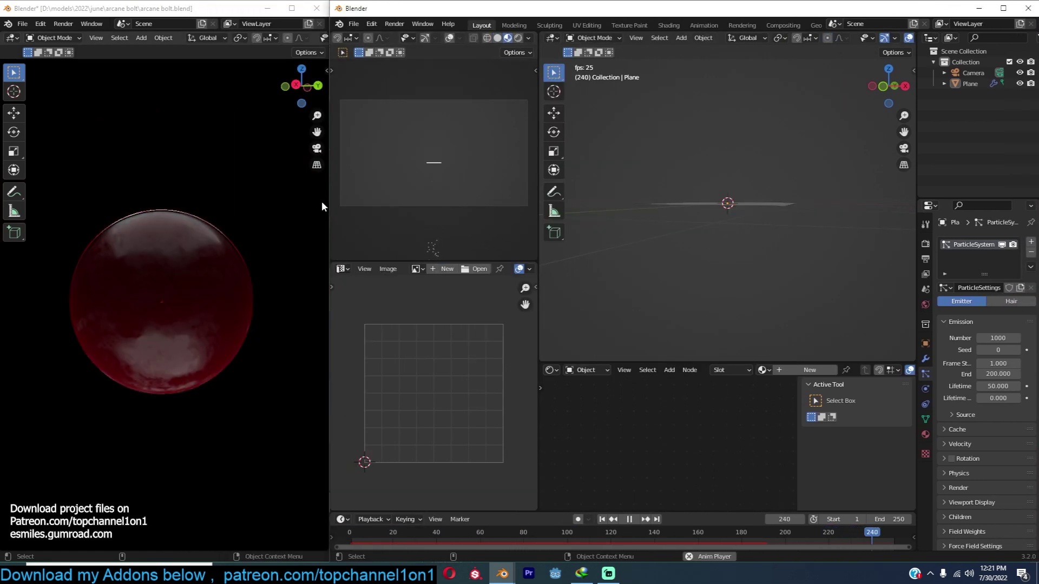
{"action": "middle_click_drag", "start_coordinate": [617, 197], "coordinate": [726, 178]}
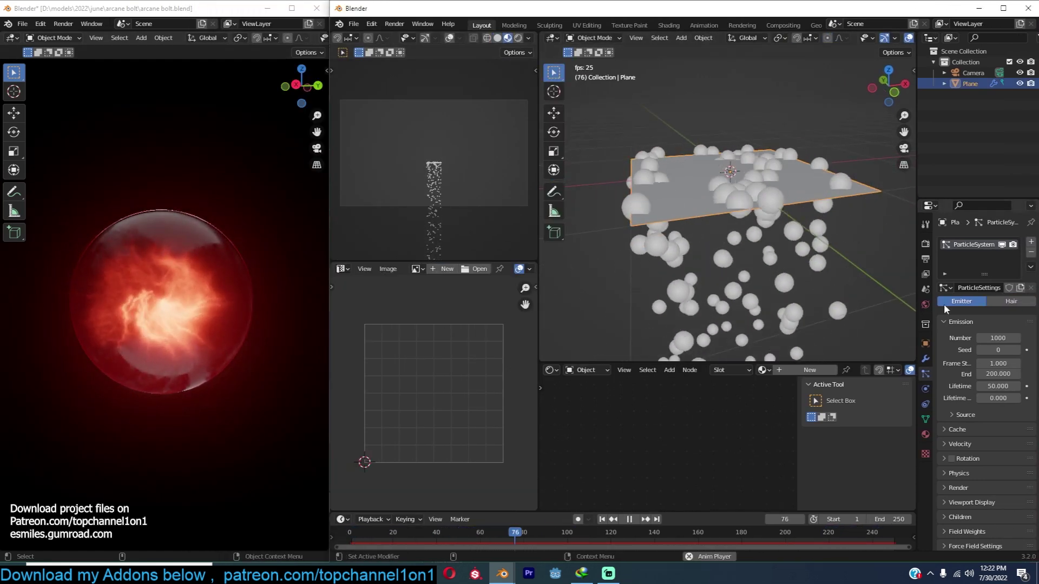
{"action": "left_click_drag", "start_coordinate": [917, 306], "coordinate": [830, 306]}
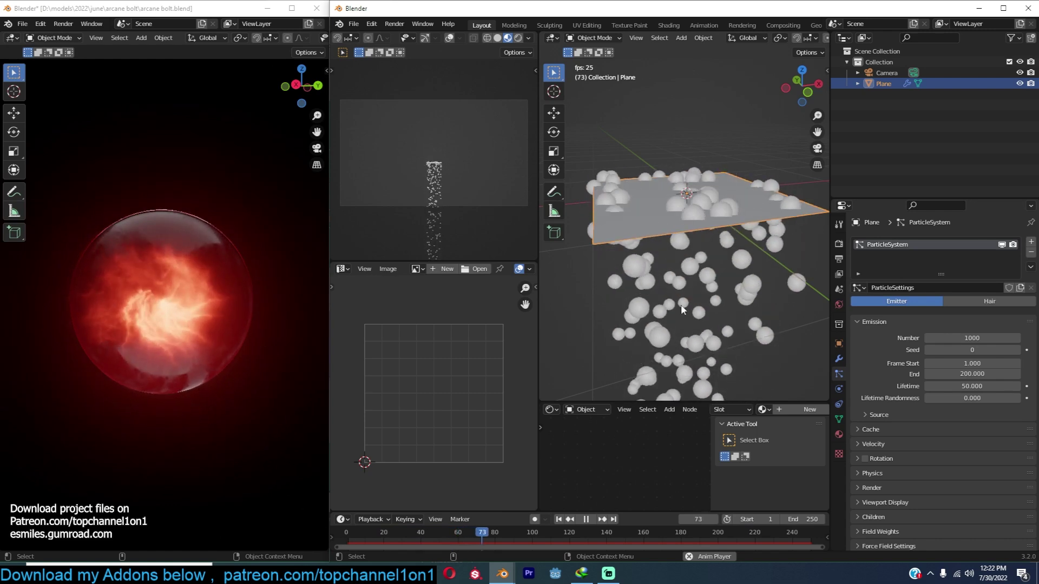
Set the Gravity field weight of the plane's particle system to 0.
{"action": "scroll", "coordinate": [913, 433], "scroll_direction": "down", "scroll_amount": 2}
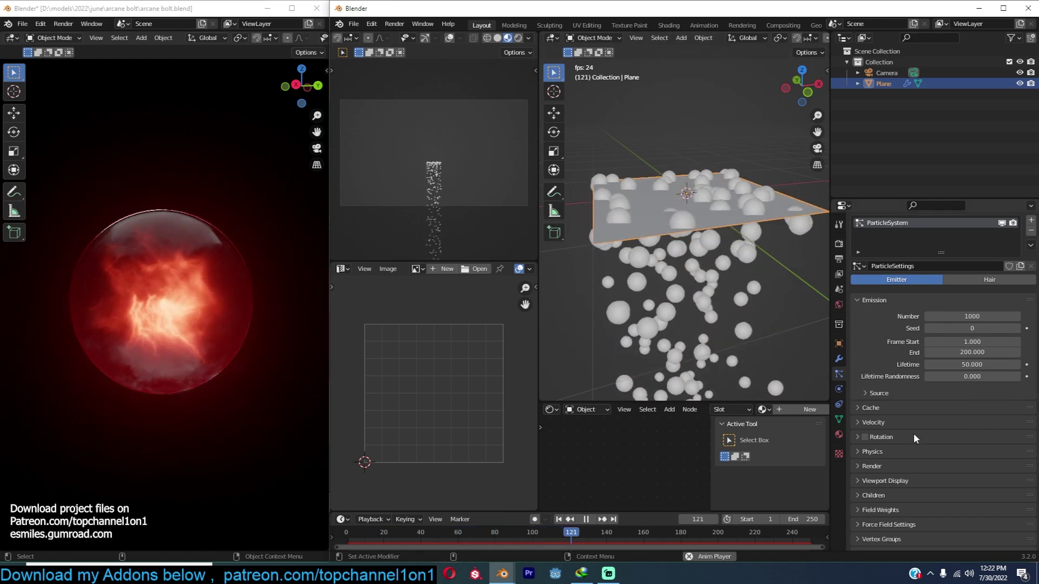
{"action": "left_click", "coordinate": [894, 484]}
{"action": "scroll", "coordinate": [945, 479], "scroll_direction": "down", "scroll_amount": 6}
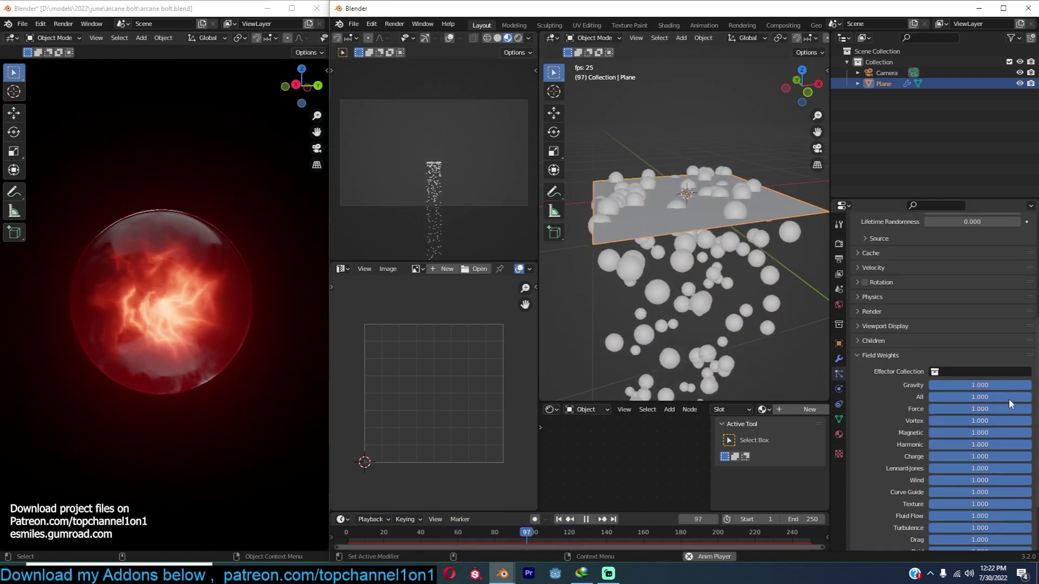
{"action": "left_click_drag", "start_coordinate": [1015, 387], "coordinate": [931, 385]}
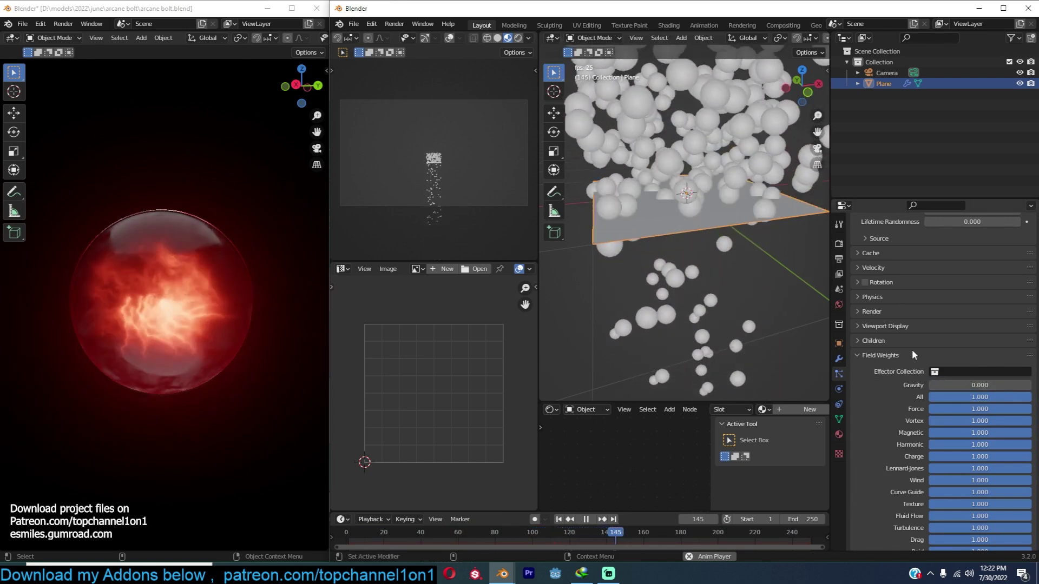
Set the particle system's Normal velocity to 0 m/s.
{"action": "scroll", "coordinate": [868, 338], "scroll_direction": "up", "scroll_amount": 4}
{"action": "scroll", "coordinate": [868, 339], "scroll_direction": "up", "scroll_amount": 2}
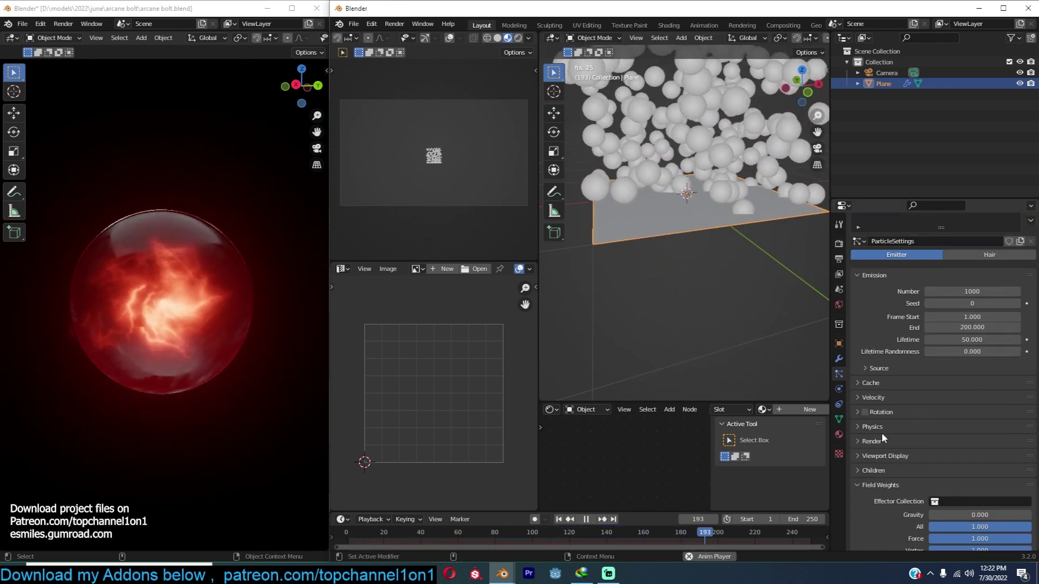
{"action": "left_click", "coordinate": [892, 399]}
{"action": "left_click", "coordinate": [984, 416]}
{"action": "type", "text": "0"}
{"action": "key", "text": "Return"}
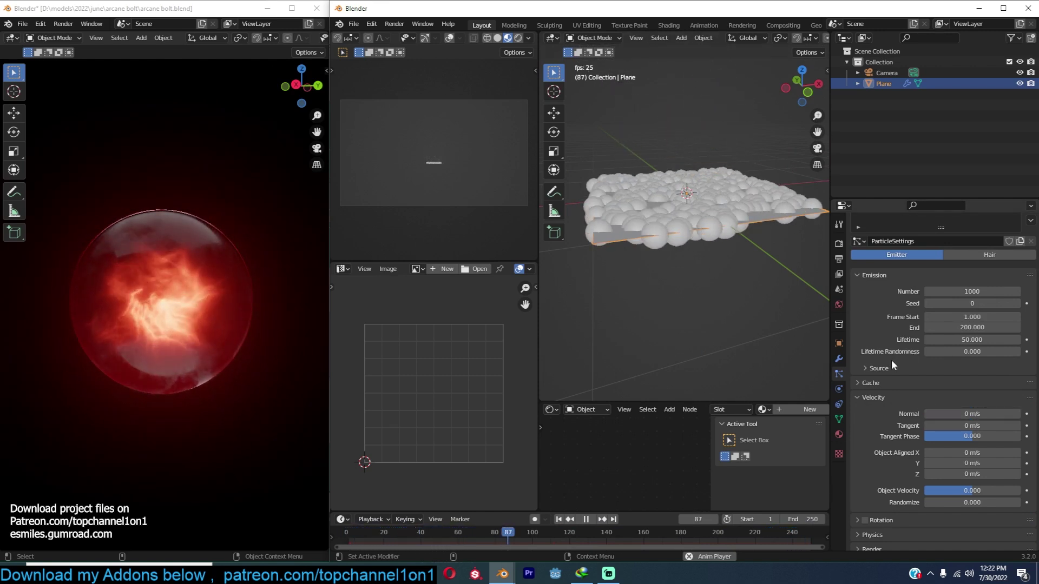
Hide the node editor's sidebar and add a second plane above the particle emitter.
{"action": "key", "text": "n"}
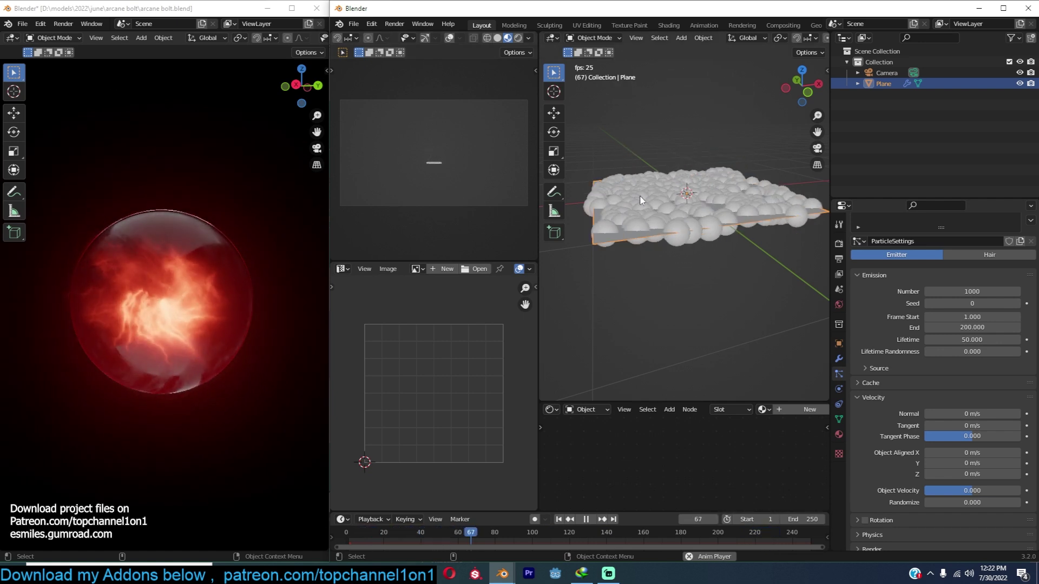
{"action": "left_click", "coordinate": [648, 129]}
{"action": "key", "text": "shift+a"}
{"action": "mouse_move", "coordinate": [647, 125]}
{"action": "left_click", "coordinate": [676, 116]}
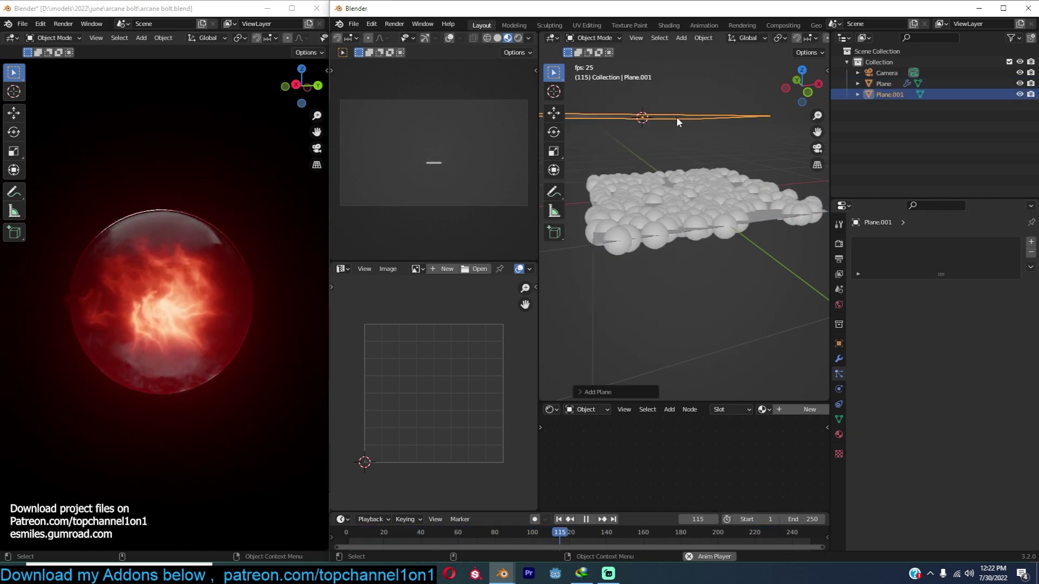
Rotate the new plane 90 degrees about X, scale it down, and apply its object transform.
{"action": "type", "text": "rx90"}
{"action": "key", "text": "Return"}
{"action": "scroll", "coordinate": [712, 157], "scroll_direction": "down", "scroll_amount": 3}
{"action": "key", "text": "s"}
{"action": "left_click", "coordinate": [697, 167]}
{"action": "key", "text": "ctrl+a"}
{"action": "left_click", "coordinate": [702, 182]}
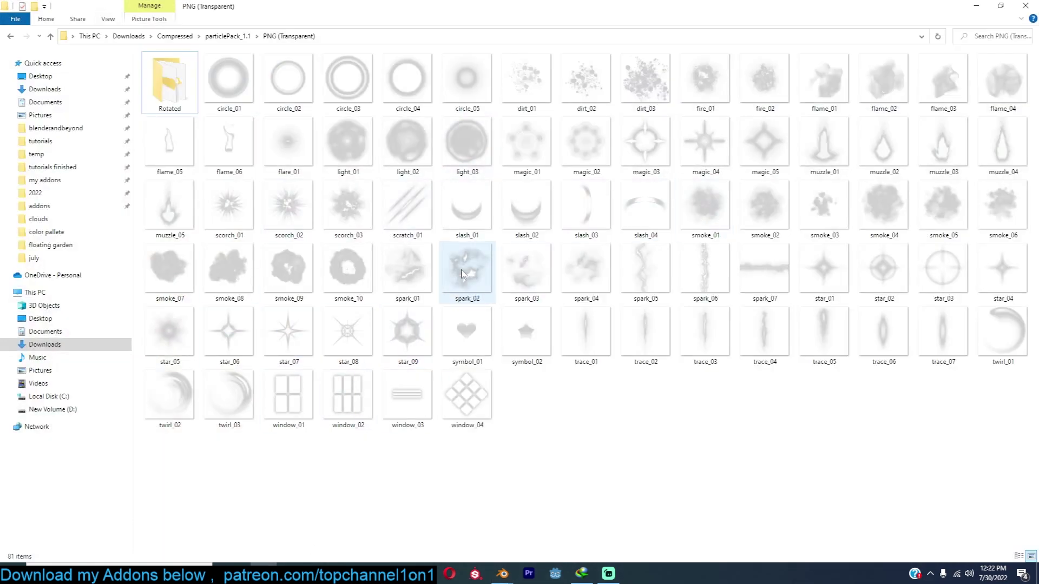
Select spark_04 in the particle pack folder and keep the shrunken folder window visible beside the new Blender scene.
{"action": "left_click", "coordinate": [603, 277]}
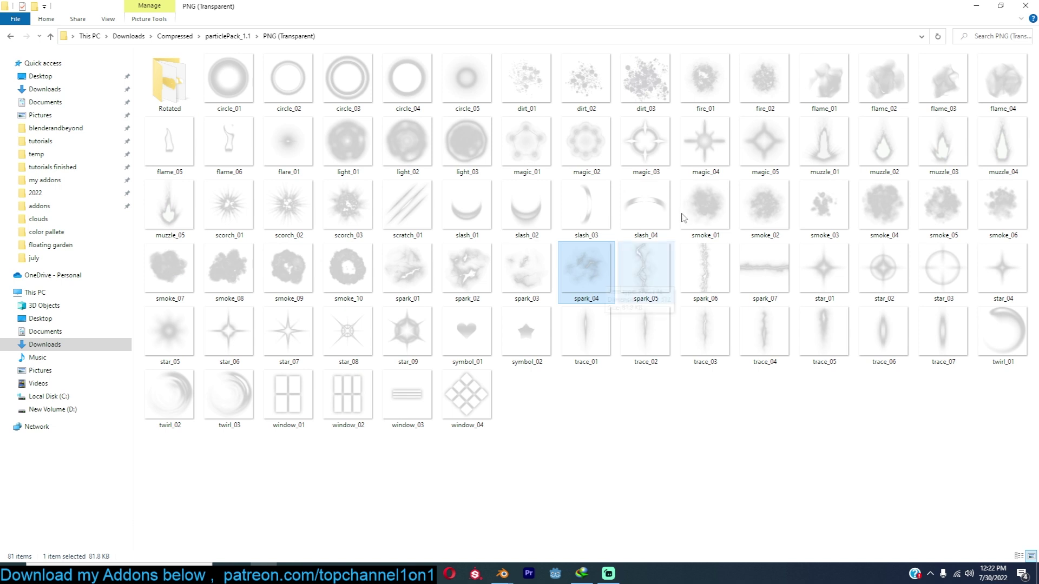
{"action": "double_click", "coordinate": [856, 9]}
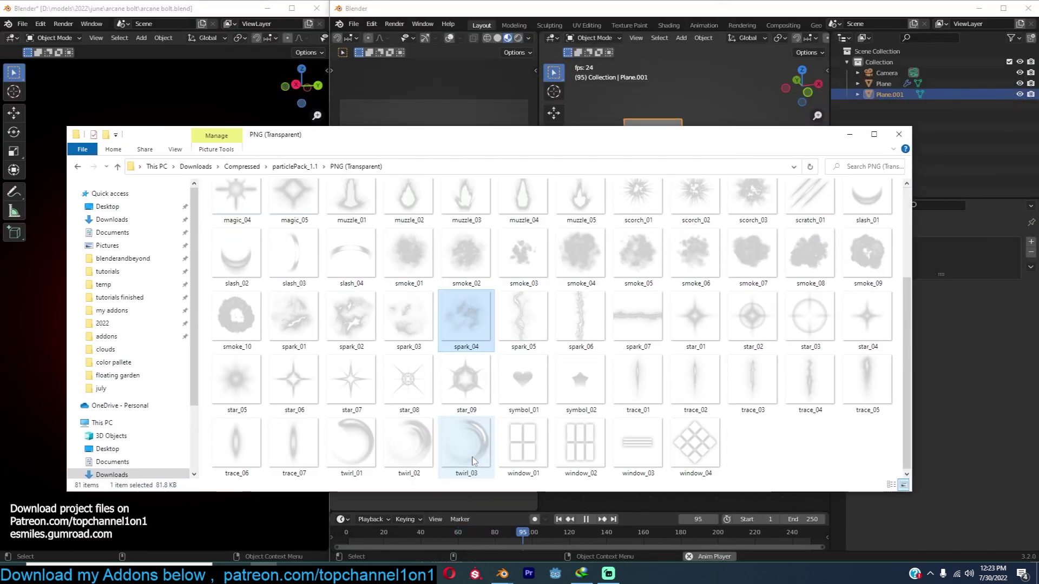
{"action": "left_click", "coordinate": [771, 5]}
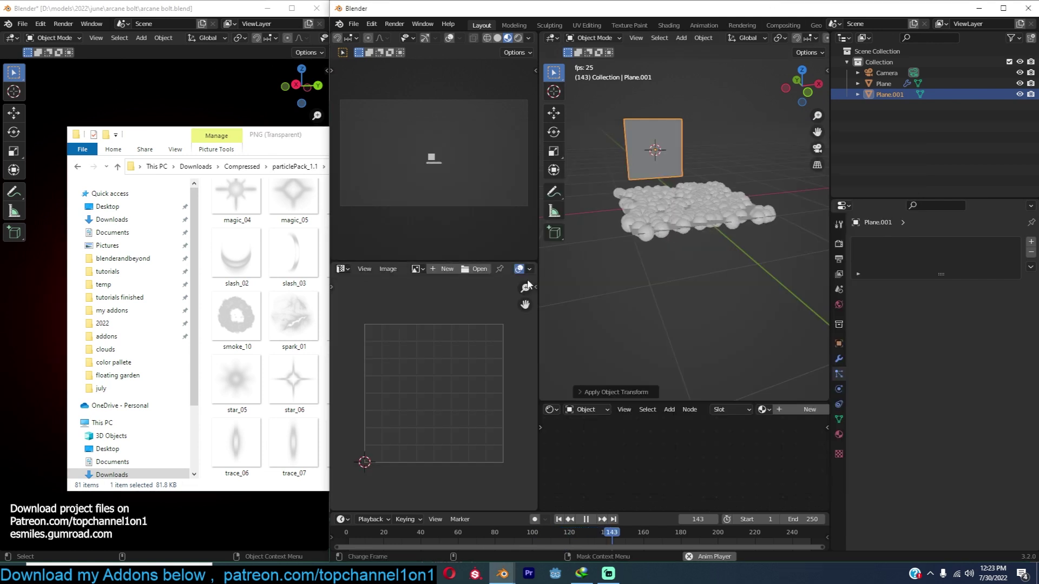
Enlarge the shader editor and create a new material for the upright plane.
{"action": "left_click_drag", "start_coordinate": [756, 401], "coordinate": [782, 316]}
{"action": "left_click", "coordinate": [781, 323]}
{"action": "scroll", "coordinate": [711, 377], "scroll_direction": "up", "scroll_amount": 3}
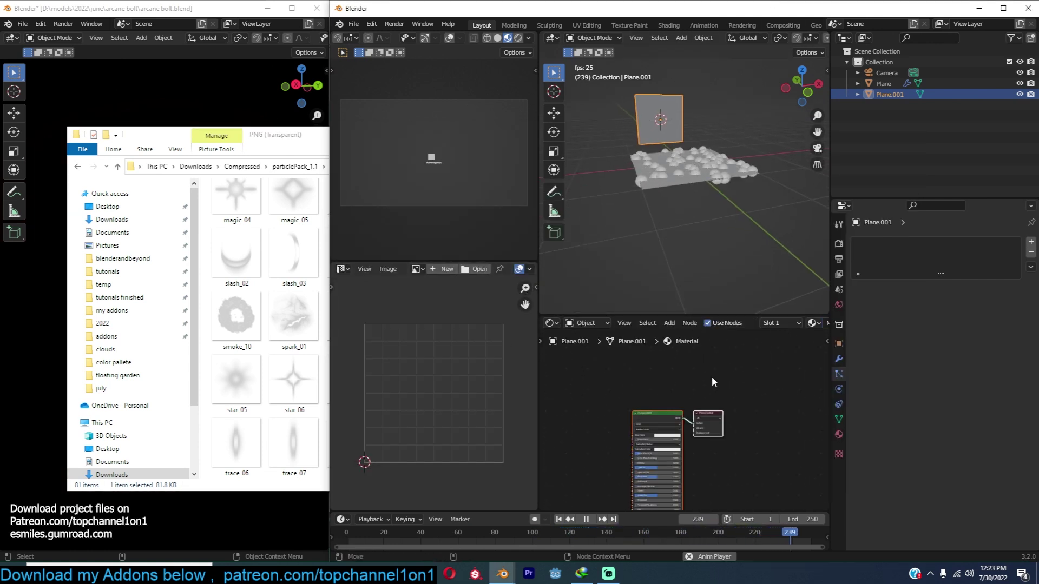
Delete the default Principled BSDF node from the upright plane's material.
{"action": "middle_click_drag", "start_coordinate": [712, 376], "coordinate": [780, 358]}
{"action": "scroll", "coordinate": [757, 372], "scroll_direction": "down", "scroll_amount": 3}
{"action": "middle_click_drag", "start_coordinate": [714, 388], "coordinate": [731, 377]}
{"action": "left_click", "coordinate": [731, 376]}
{"action": "key", "text": "x"}
{"action": "scroll", "coordinate": [703, 384], "scroll_direction": "up", "scroll_amount": 3}
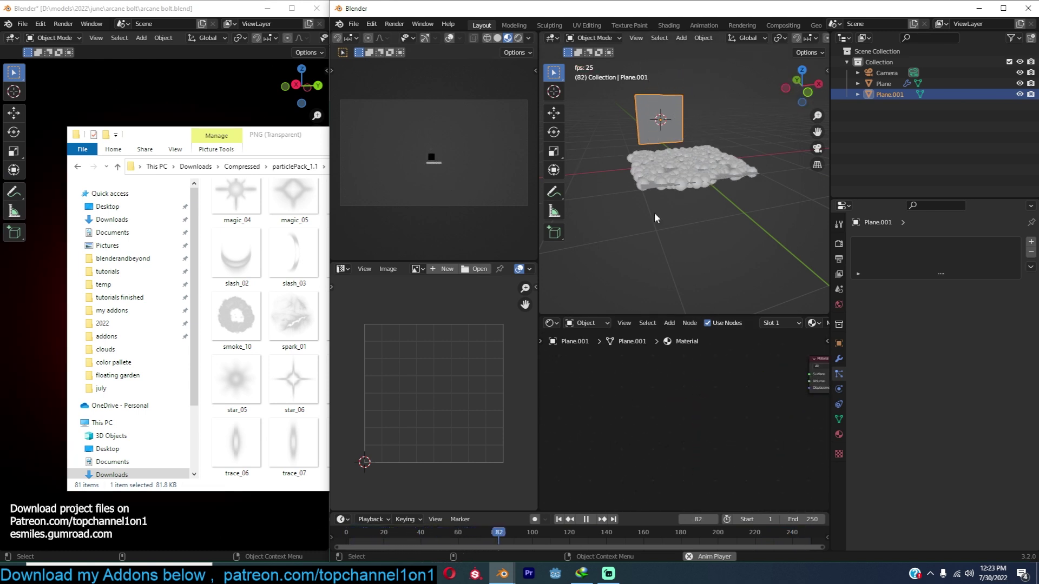
Move the camera closer to the planes, then reselect the upright plane.
{"action": "scroll", "coordinate": [758, 186], "scroll_direction": "down", "scroll_amount": 5}
{"action": "left_click", "coordinate": [762, 247]}
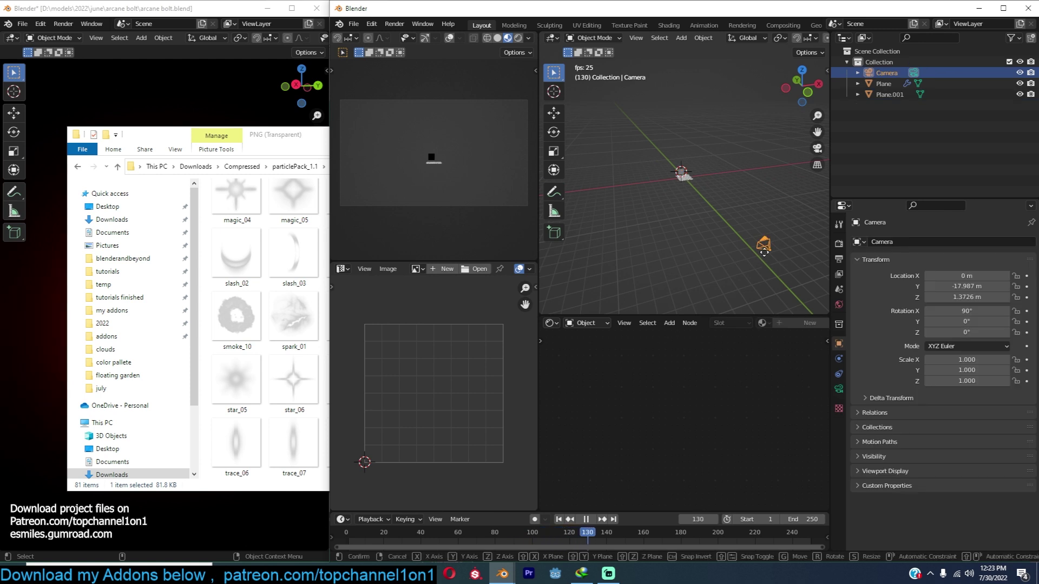
{"action": "key", "text": "g"}
{"action": "left_click", "coordinate": [672, 196]}
{"action": "scroll", "coordinate": [688, 189], "scroll_direction": "up", "scroll_amount": 3}
{"action": "left_click", "coordinate": [656, 115]}
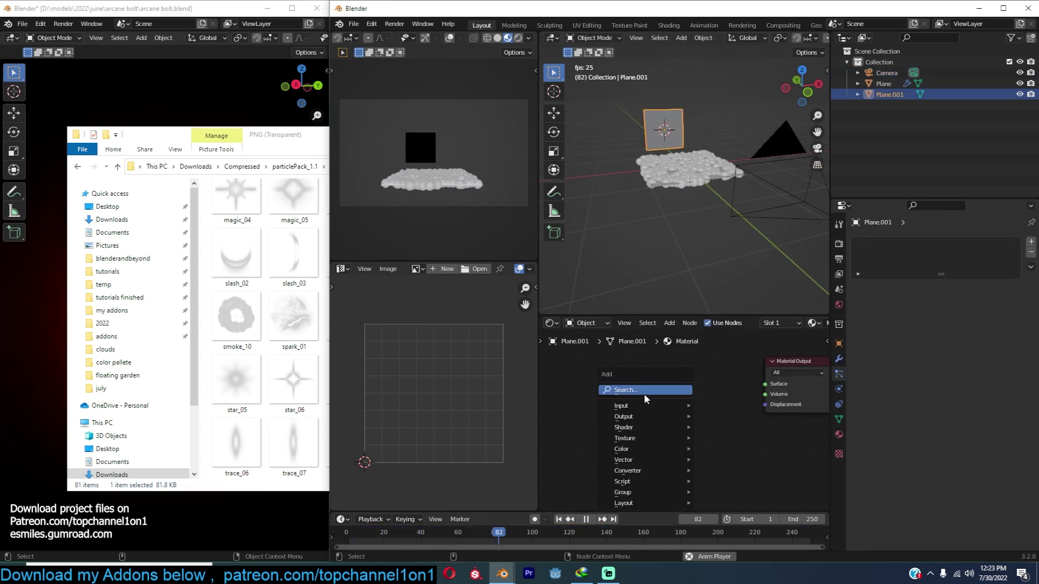
Add a Transparent BSDF and an Emission node, one above the other, to the upright plane's material.
{"action": "left_click", "coordinate": [645, 392]}
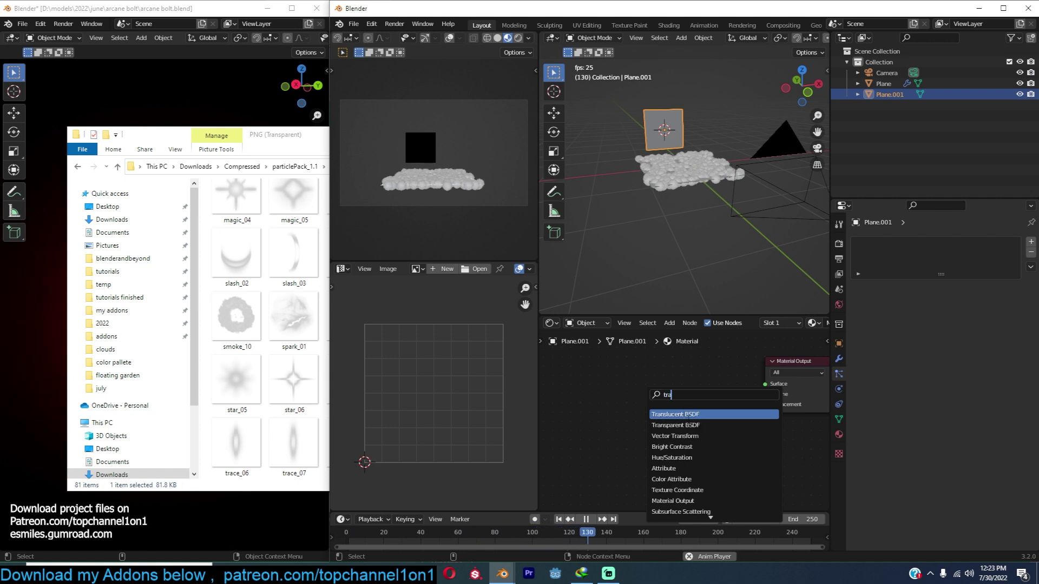
{"action": "type", "text": "tra"}
{"action": "key", "text": "Return"}
{"action": "left_click", "coordinate": [651, 404]}
{"action": "key", "text": "shift+a"}
{"action": "left_click", "coordinate": [648, 421]}
{"action": "type", "text": "e"}
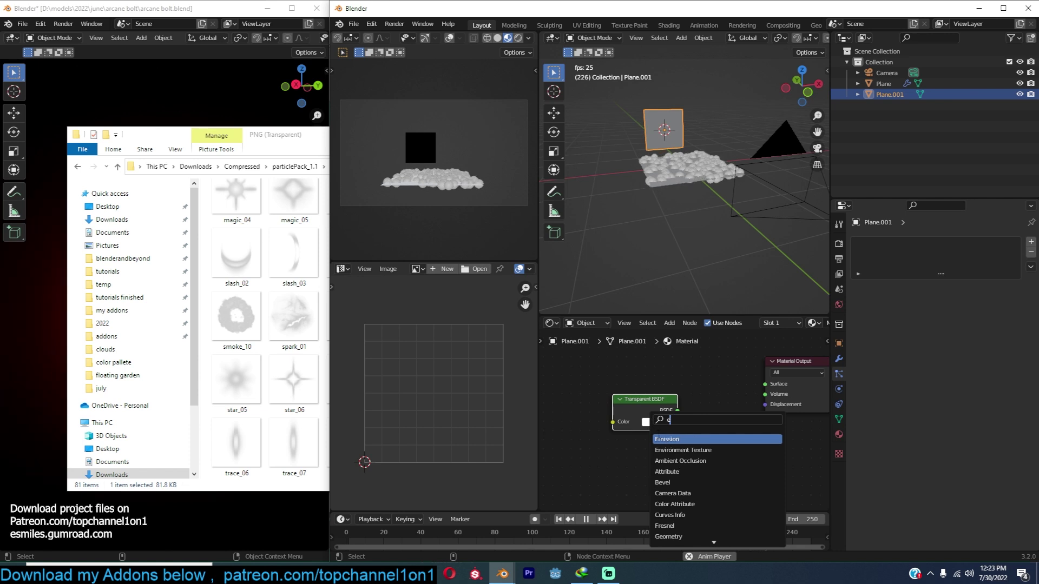
{"action": "key", "text": "Return"}
{"action": "left_click", "coordinate": [640, 447]}
Combine the Transparent BSDF and Emission nodes with a Mix Shader feeding the Material Output's surface.
{"action": "right_click_drag", "start_coordinate": [643, 458], "coordinate": [649, 414], "text": "ctrl+shift"}
{"action": "left_click_drag", "start_coordinate": [750, 425], "coordinate": [745, 426]}
{"action": "scroll", "coordinate": [725, 449], "scroll_direction": "down", "scroll_amount": 3}
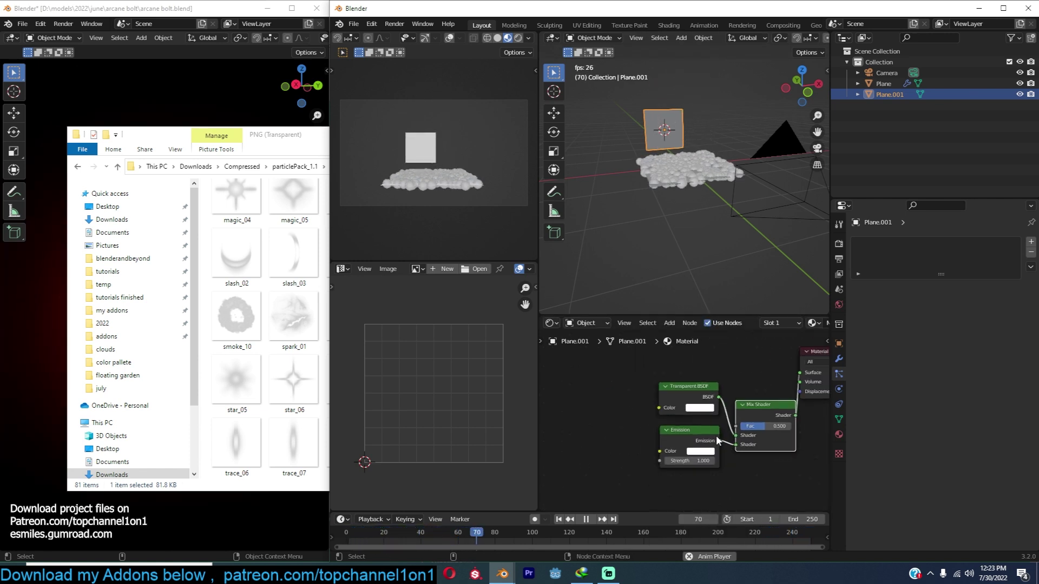
Bring spark_04 from the particle pack folder into the material as an image texture placed before the shader nodes.
{"action": "left_click", "coordinate": [256, 140]}
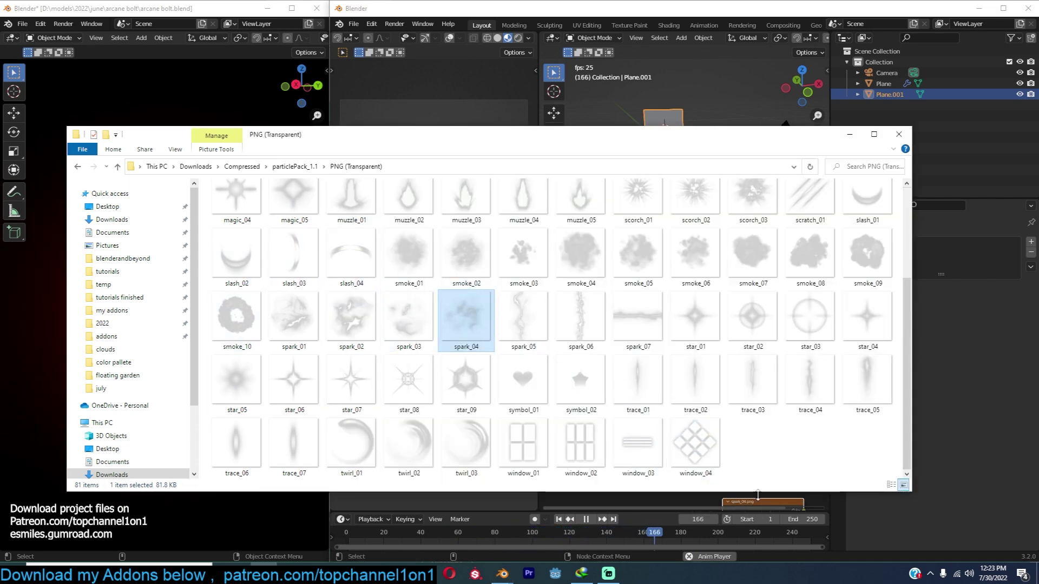
{"action": "left_click", "coordinate": [804, 502]}
{"action": "left_click_drag", "start_coordinate": [717, 478], "coordinate": [633, 393]}
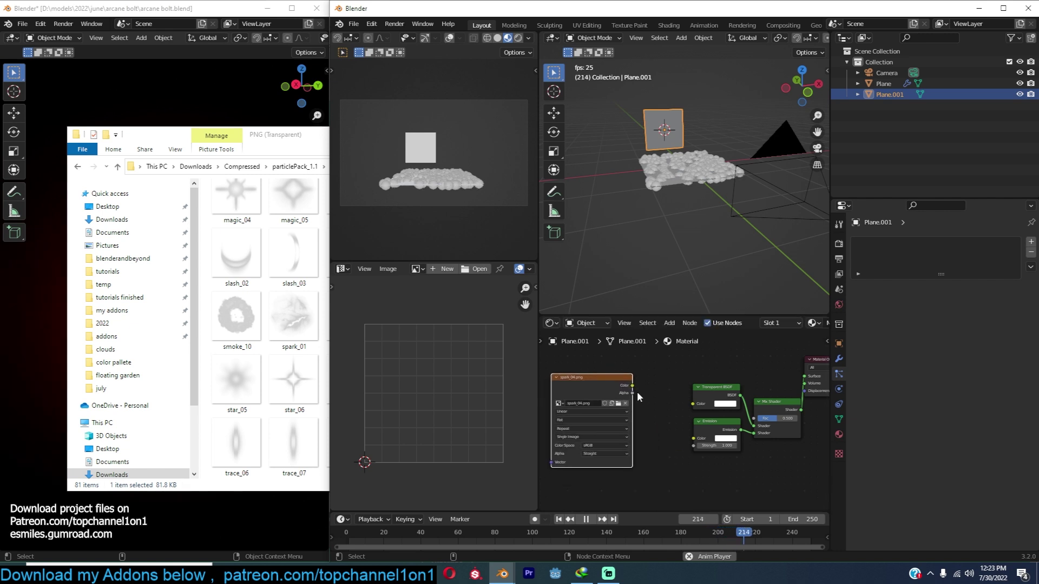
{"action": "scroll", "coordinate": [641, 394], "scroll_direction": "up", "scroll_amount": 1}
{"action": "middle_click_drag", "start_coordinate": [641, 394], "coordinate": [675, 398]}
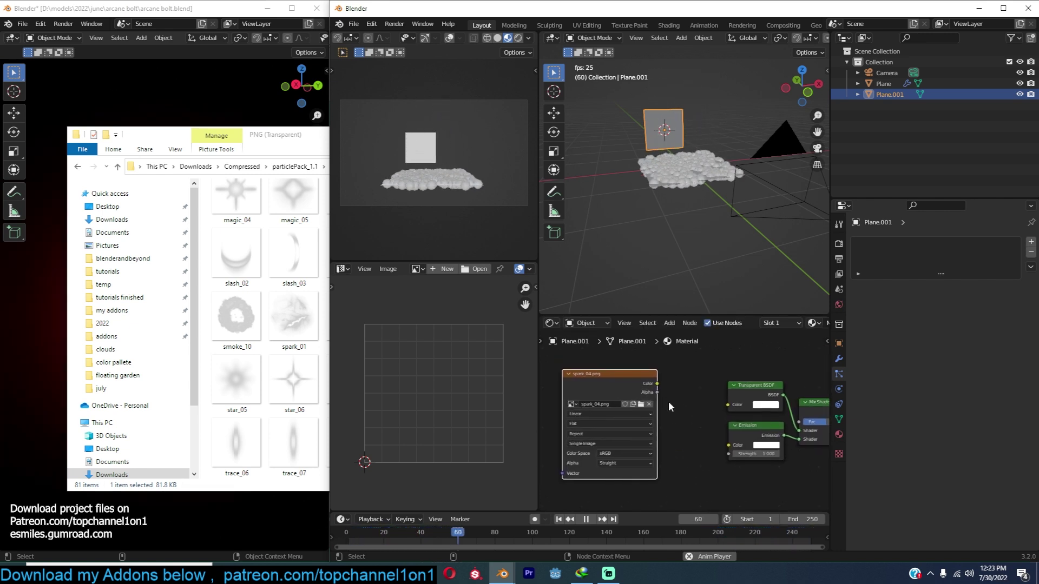
{"action": "middle_click_drag", "start_coordinate": [653, 395], "coordinate": [649, 390]}
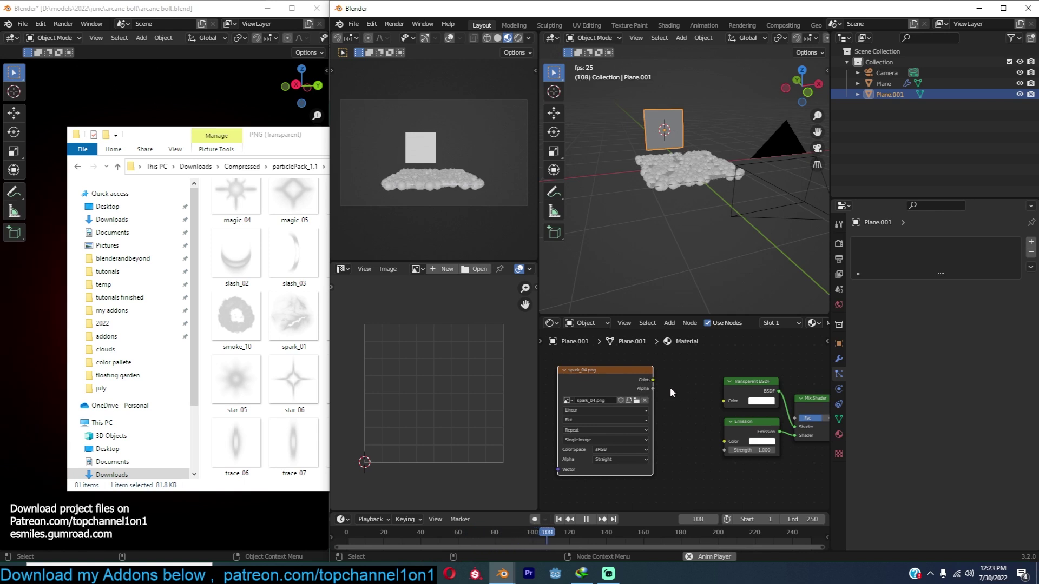
Drive the Mix Shader's factor with the spark_04 texture, switching the link from its Color to its Alpha output.
{"action": "middle_click_drag", "start_coordinate": [684, 403], "coordinate": [609, 407]}
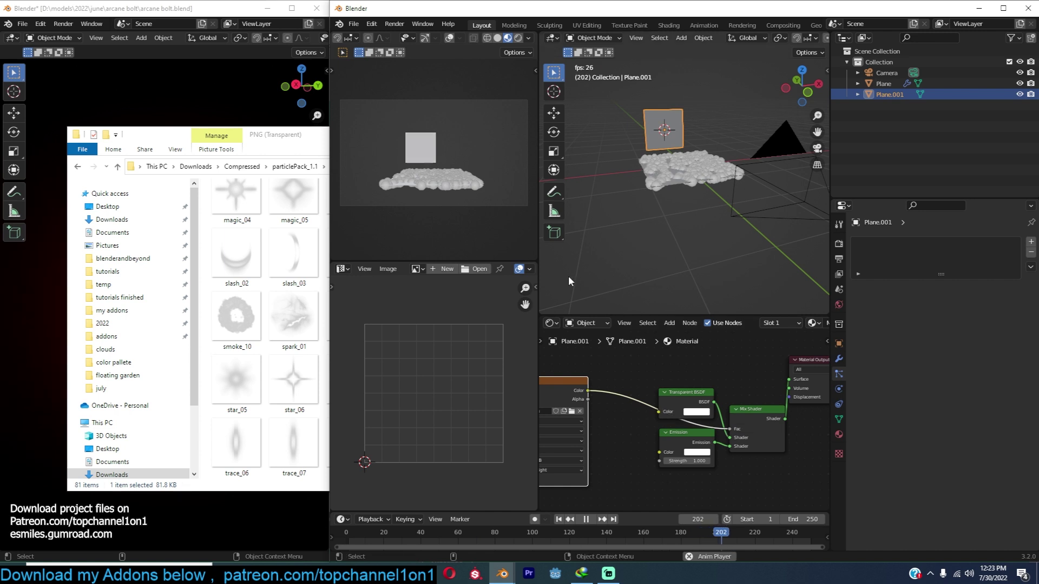
{"action": "scroll", "coordinate": [490, 156], "scroll_direction": "up", "scroll_amount": 3}
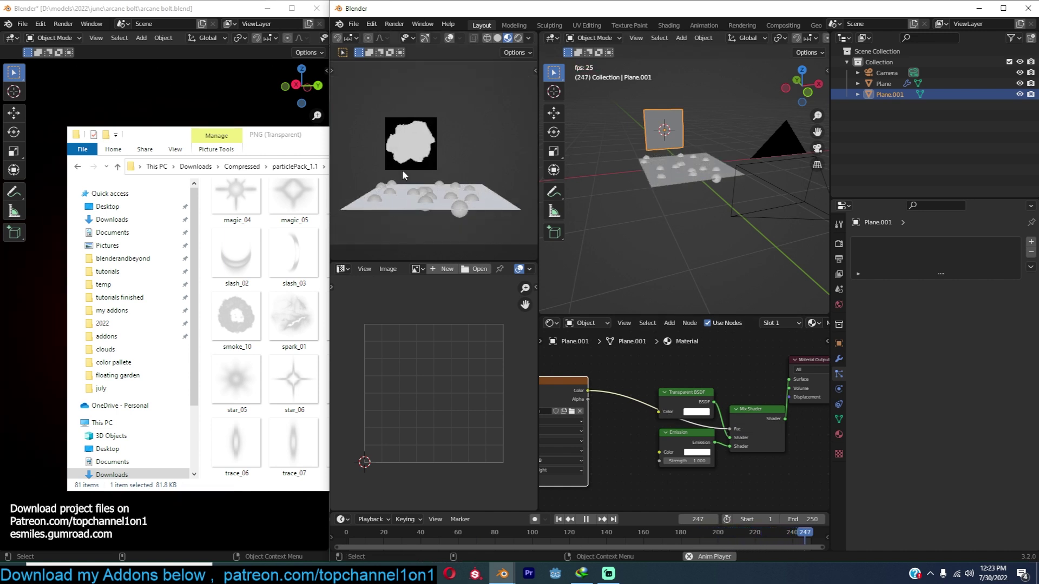
{"action": "mouse_move", "coordinate": [610, 402]}
{"action": "middle_mouse_down"}
{"action": "mouse_move", "coordinate": [684, 393]}
{"action": "mouse_move", "coordinate": [630, 397]}
{"action": "middle_mouse_up"}
{"action": "left_click_drag", "start_coordinate": [750, 424], "coordinate": [749, 424]}
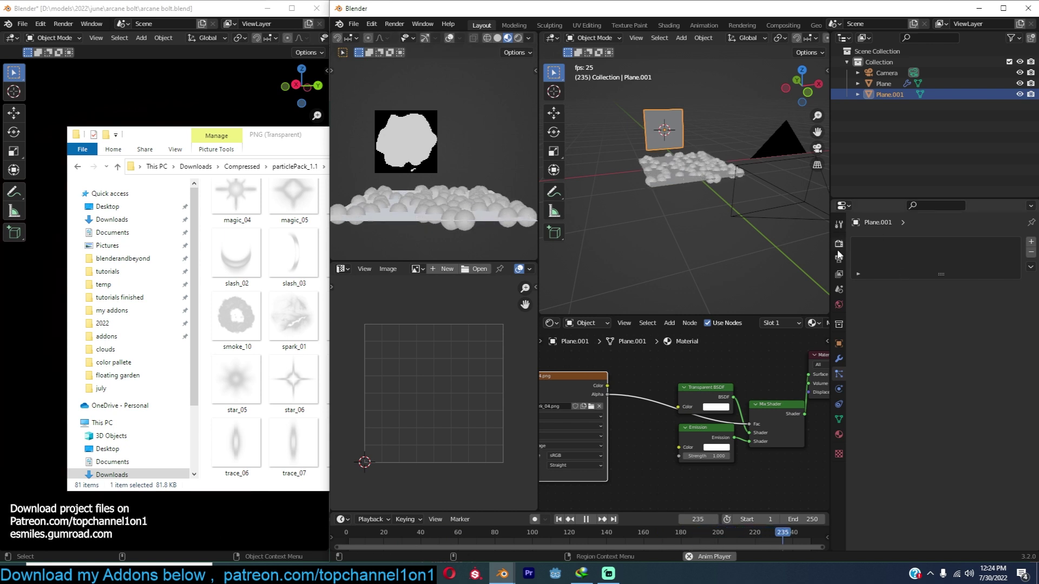
Set the spark material's blend mode to Alpha Blend.
{"action": "left_click", "coordinate": [838, 434]}
{"action": "left_click", "coordinate": [970, 465]}
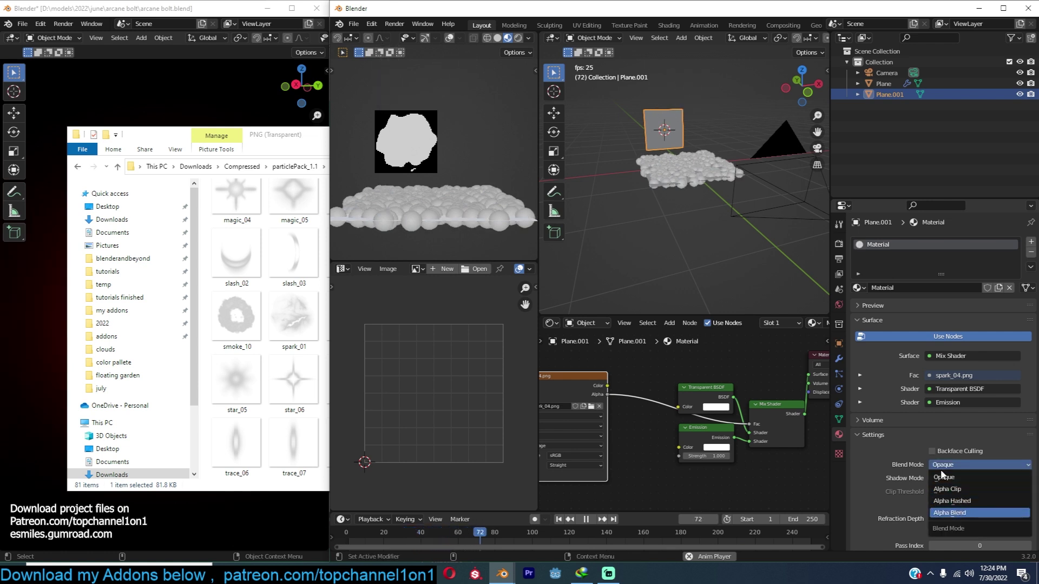
{"action": "key", "text": "Return"}
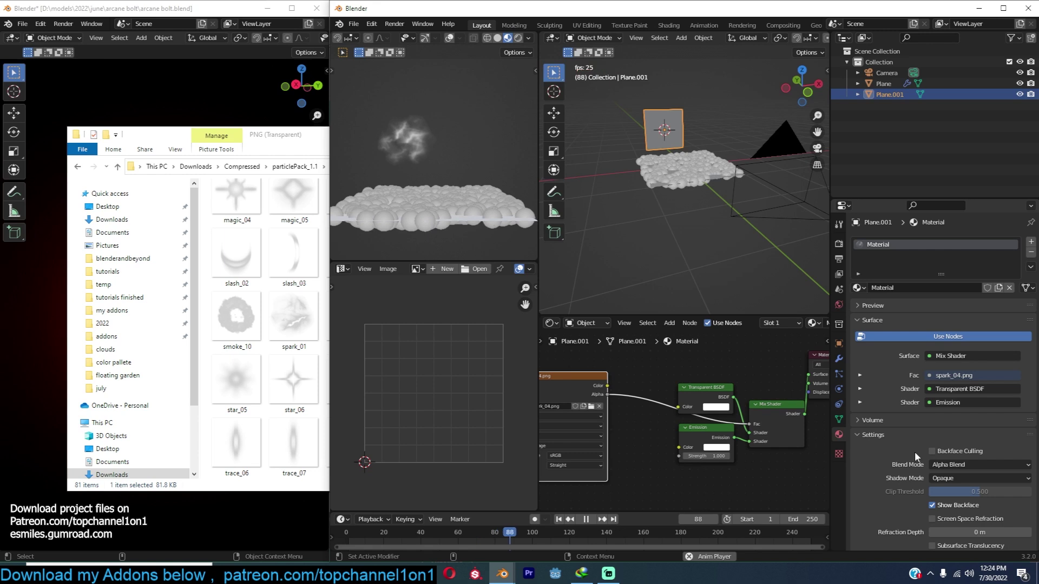
Try driving the Mix Shader's factor with the texture's Color output through a Math node set to Multiply.
{"action": "left_click_drag", "start_coordinate": [609, 382], "coordinate": [750, 428]}
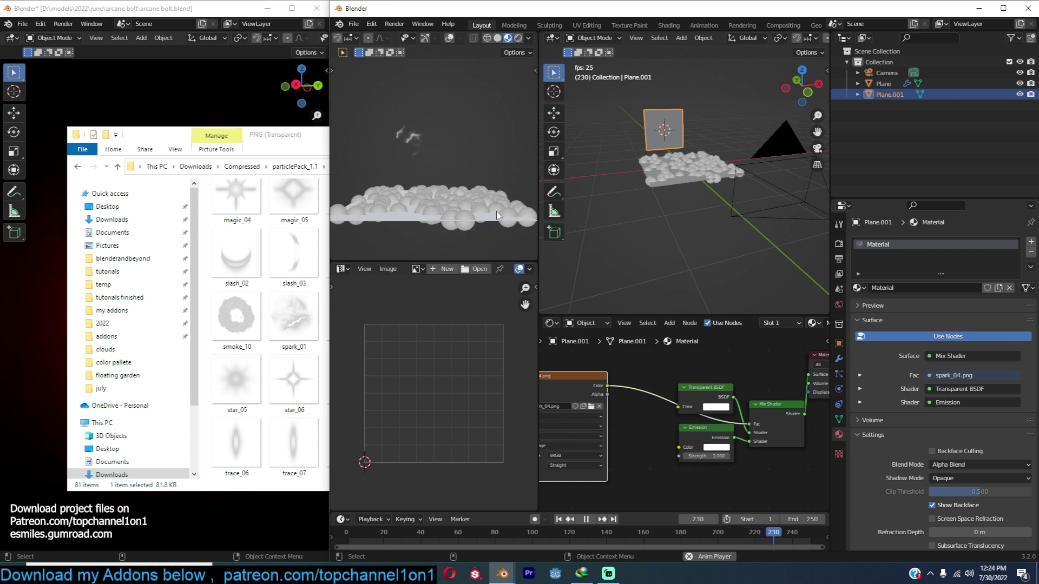
{"action": "middle_click_drag", "start_coordinate": [629, 400], "coordinate": [663, 394]}
{"action": "key", "text": "g"}
{"action": "left_click", "coordinate": [616, 410]}
{"action": "key", "text": "shift+a"}
{"action": "mouse_move", "coordinate": [629, 470]}
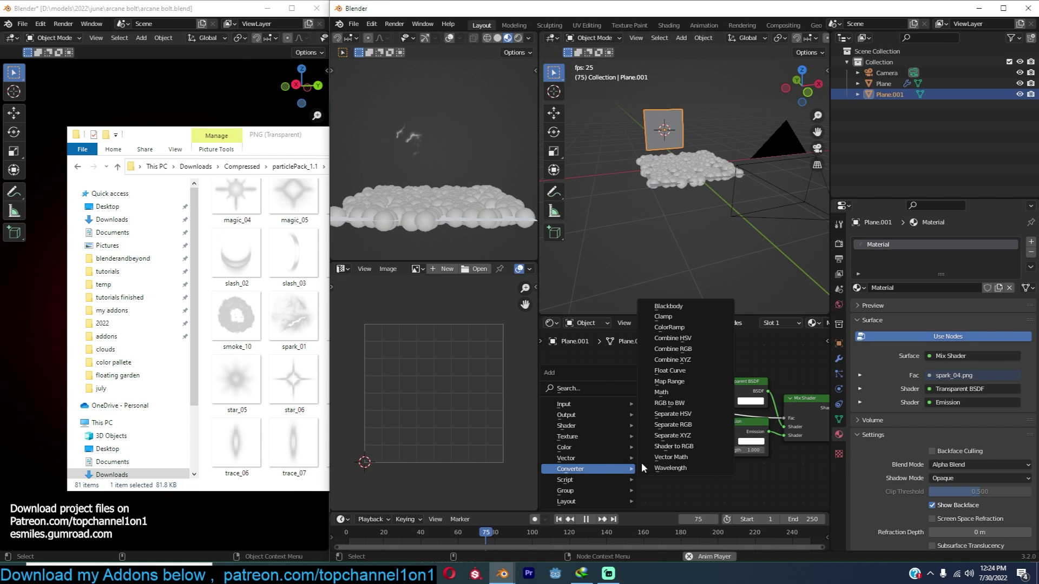
{"action": "left_click", "coordinate": [661, 392]}
{"action": "left_click", "coordinate": [644, 395]}
{"action": "left_click", "coordinate": [644, 400]}
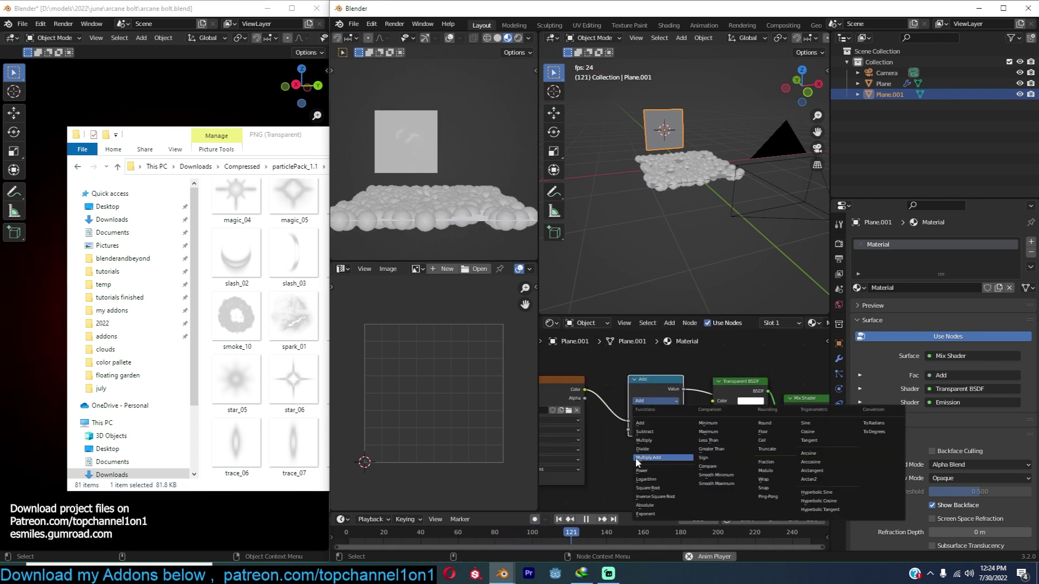
{"action": "left_click", "coordinate": [644, 440]}
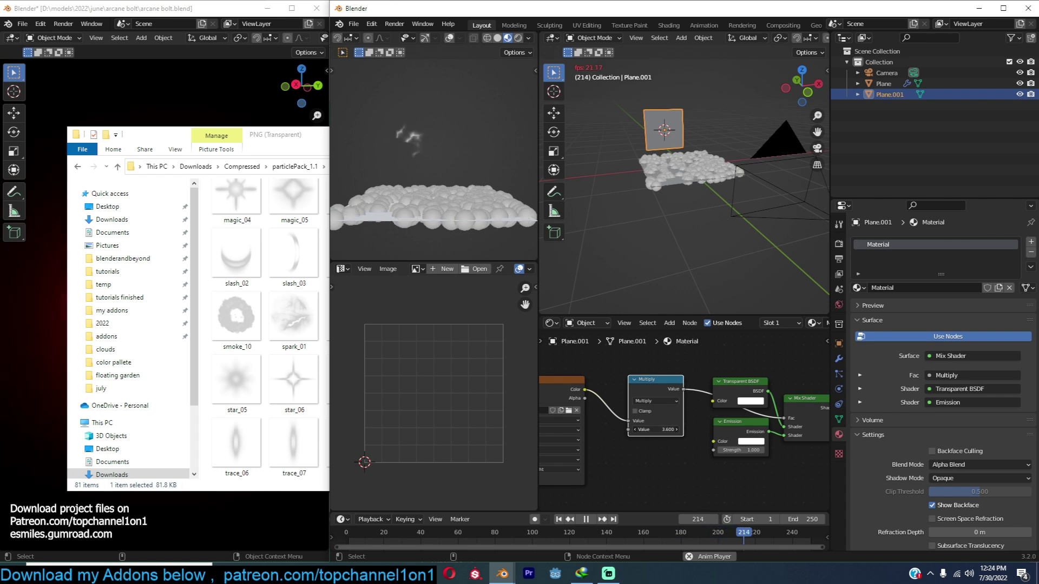
Delete the Multiply node and reconnect the texture's Alpha output to the Mix Shader's factor.
{"action": "key", "text": "x"}
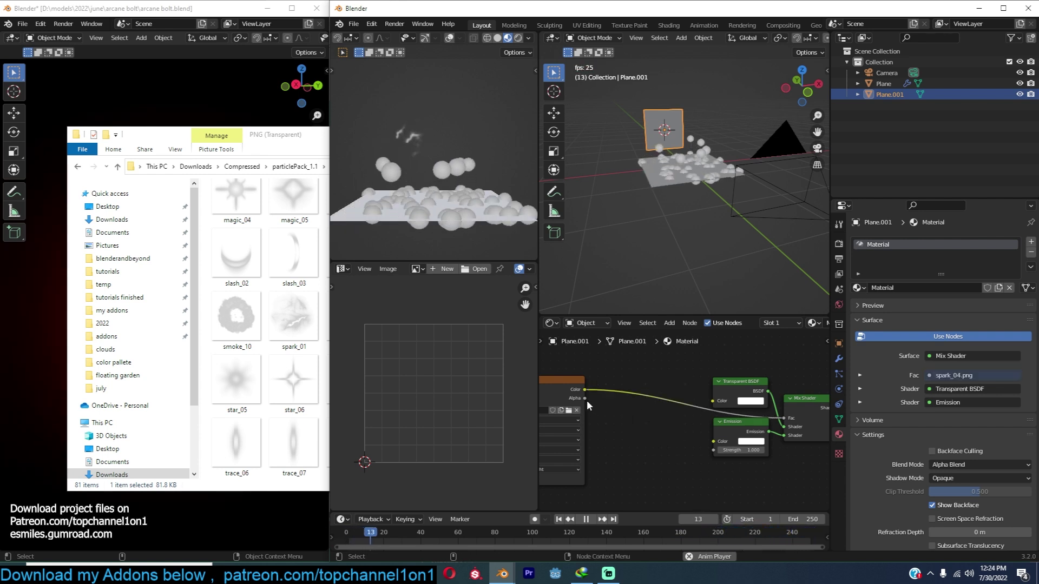
{"action": "left_click_drag", "start_coordinate": [584, 398], "coordinate": [784, 418]}
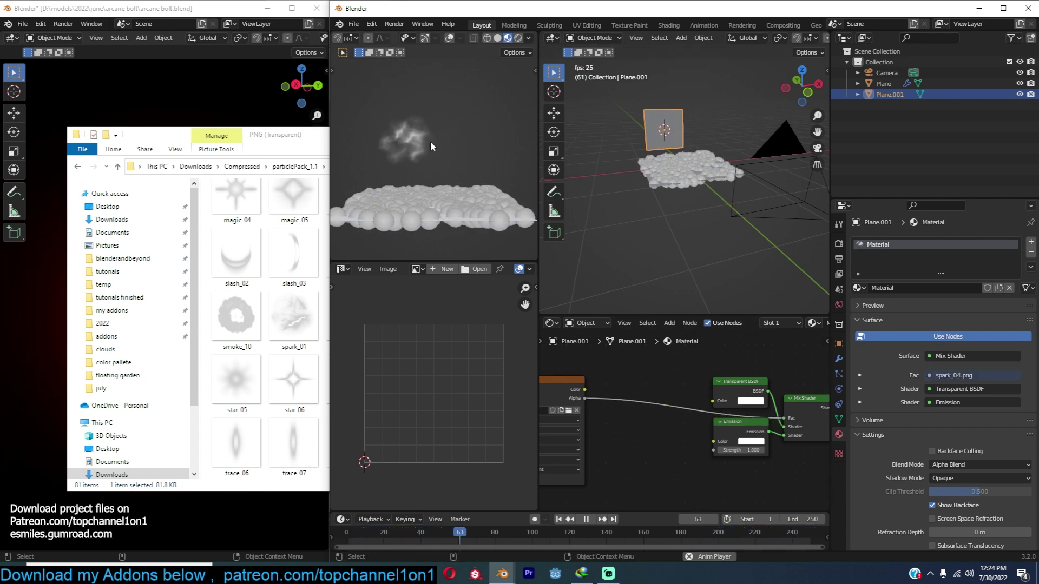
Minimize the particle pack folder window to uncover the reference orb scene.
{"action": "left_click", "coordinate": [286, 139]}
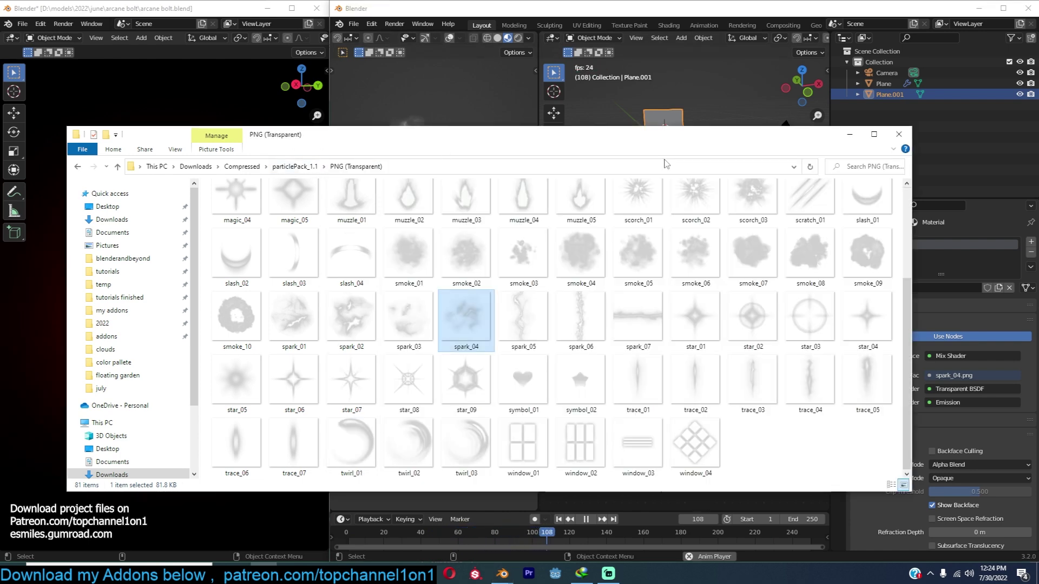
{"action": "left_click", "coordinate": [849, 134]}
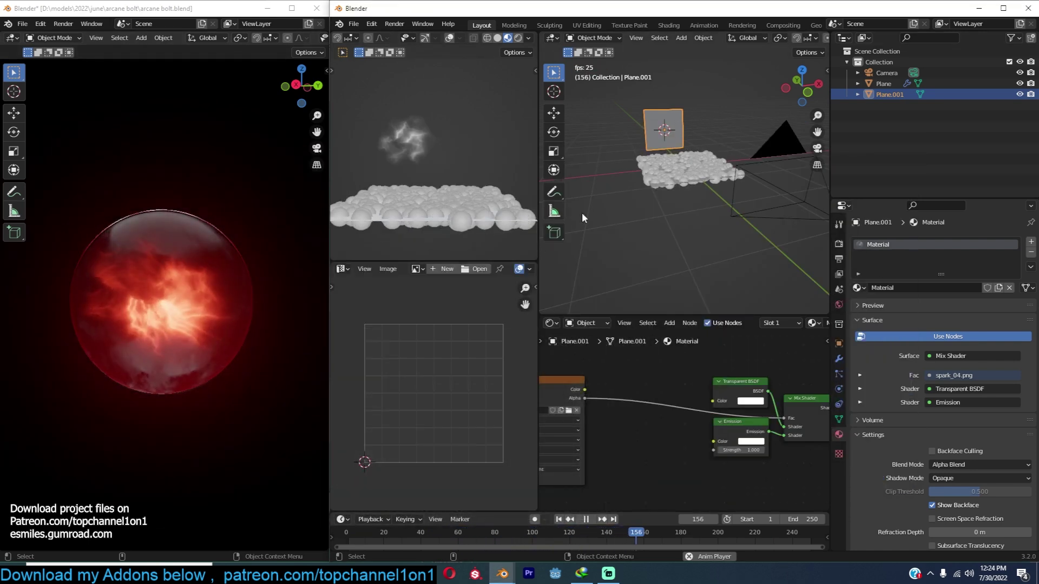
{"action": "scroll", "coordinate": [928, 419], "scroll_direction": "down", "scroll_amount": 3}
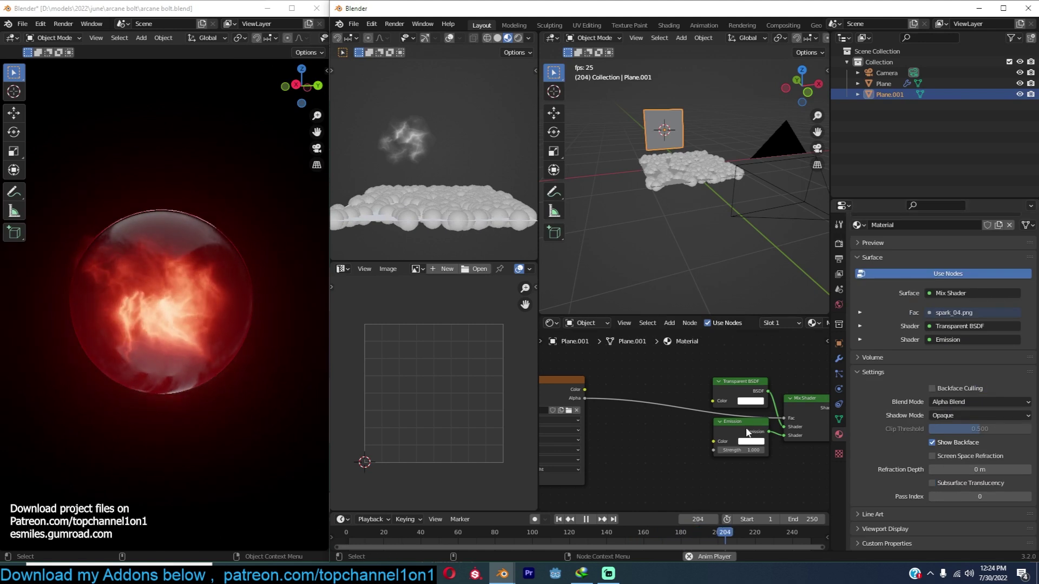
Set the Emission node's color to orange-red and its strength to 50.
{"action": "scroll", "coordinate": [736, 403], "scroll_direction": "up", "scroll_amount": 3}
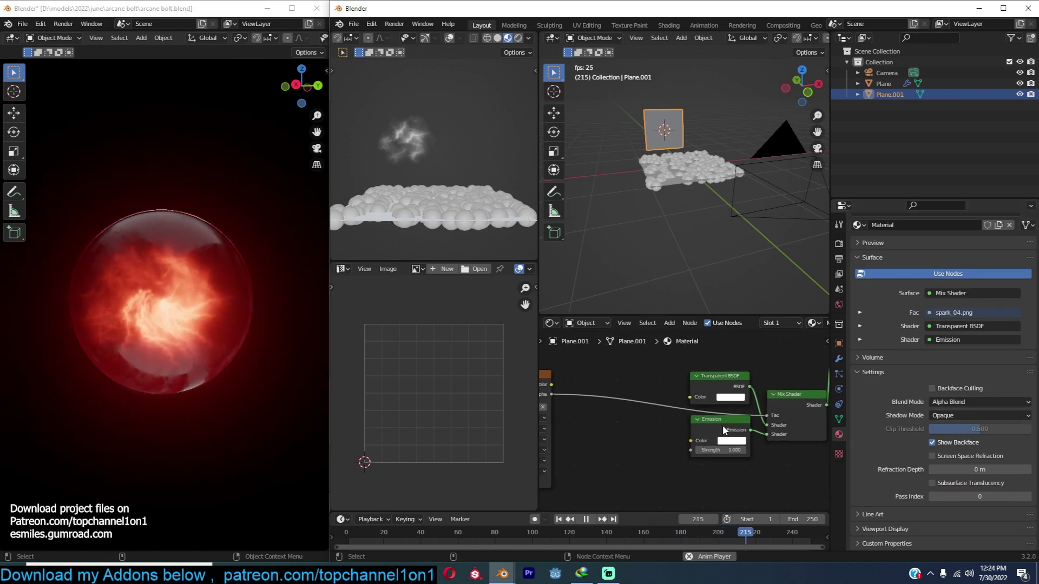
{"action": "left_click", "coordinate": [747, 447]}
{"action": "left_click", "coordinate": [767, 371]}
{"action": "left_click", "coordinate": [743, 457]}
{"action": "key", "text": "Return"}
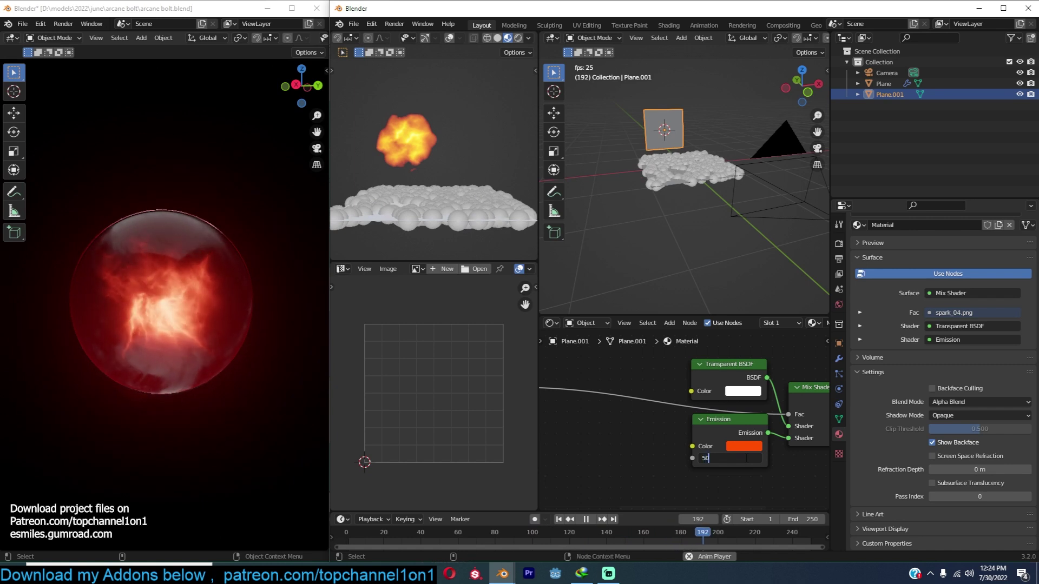
{"action": "scroll", "coordinate": [726, 410], "scroll_direction": "down", "scroll_amount": 1}
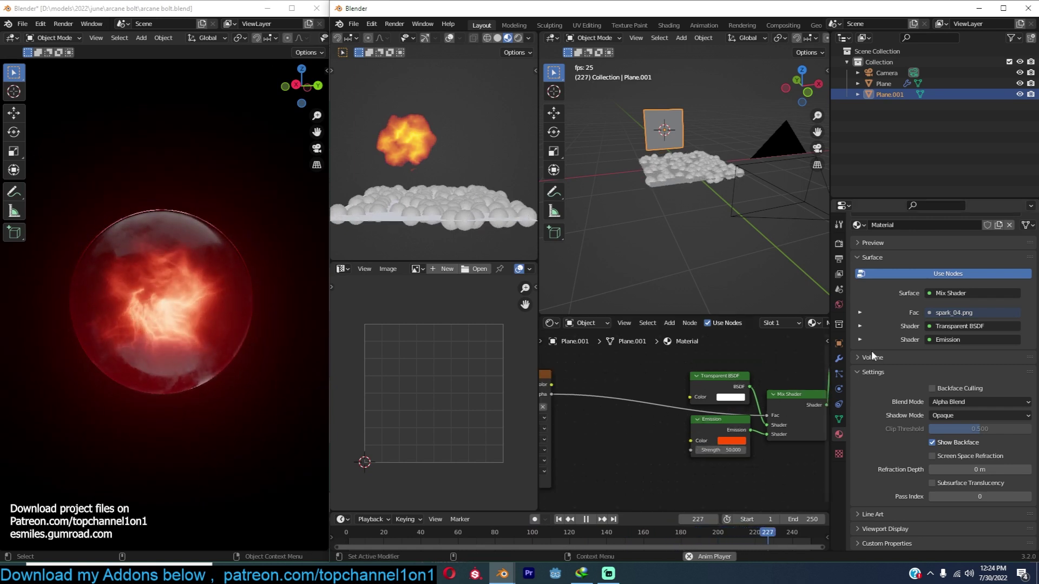
Switch the camera view to rendered shading and enable Bloom in the Eevee render settings.
{"action": "left_click", "coordinate": [519, 38]}
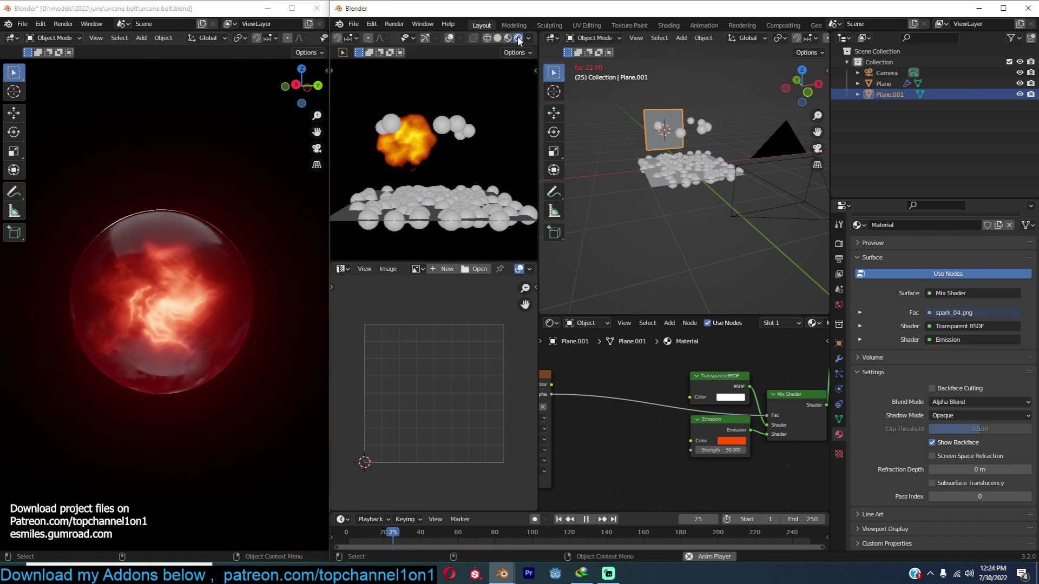
{"action": "scroll", "coordinate": [746, 464], "scroll_direction": "down", "scroll_amount": 1}
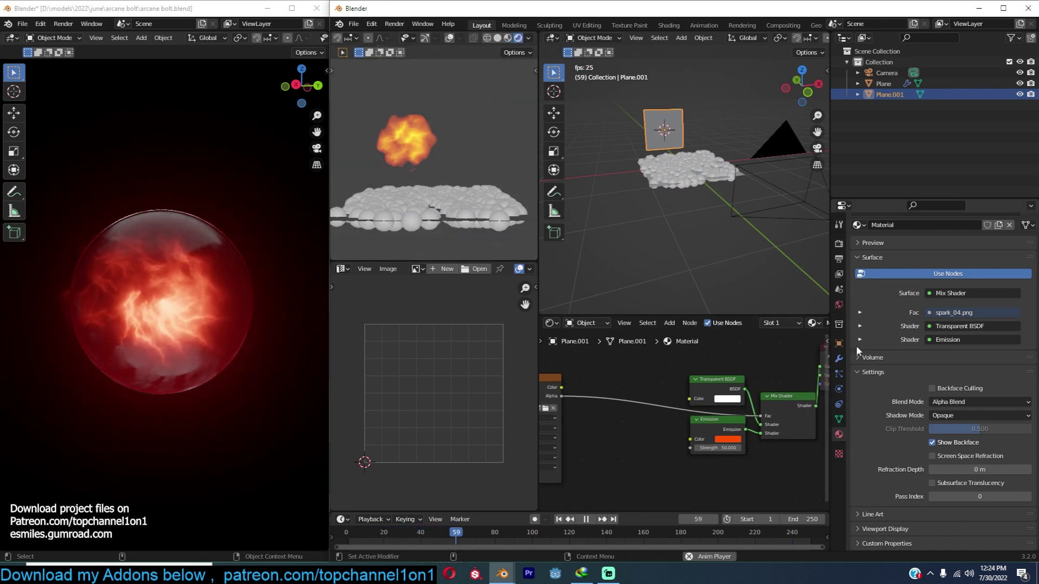
{"action": "left_click", "coordinate": [838, 244]}
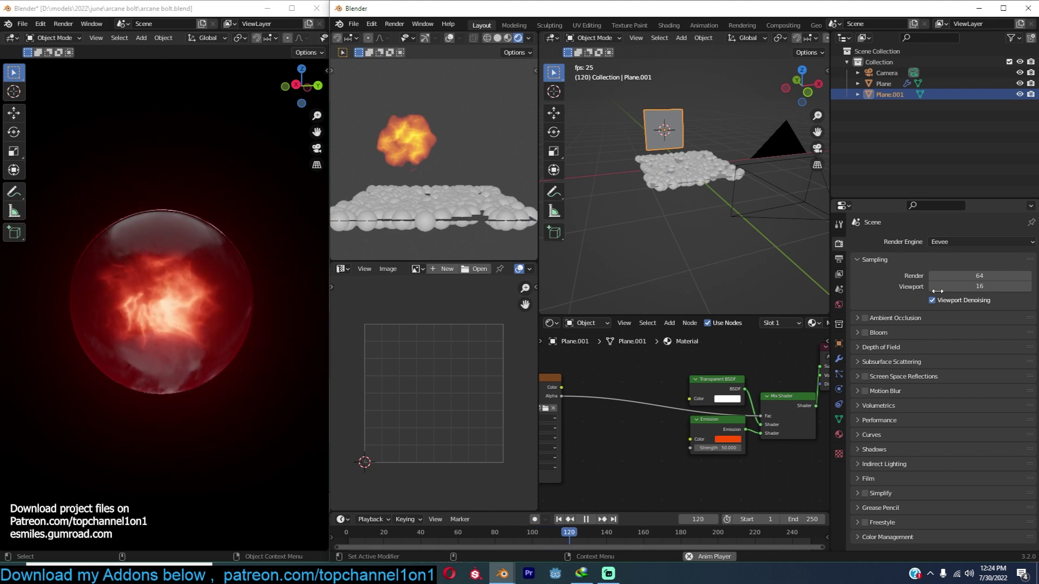
{"action": "left_click", "coordinate": [867, 332]}
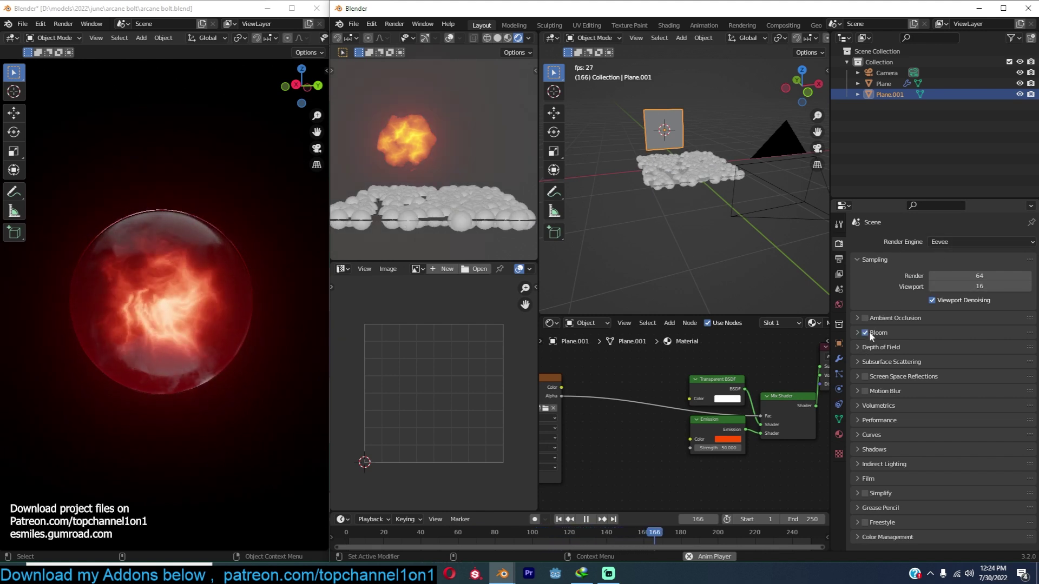
Enable Screen Space Reflections with Refraction, then collapse that group of render settings.
{"action": "left_click", "coordinate": [903, 376]}
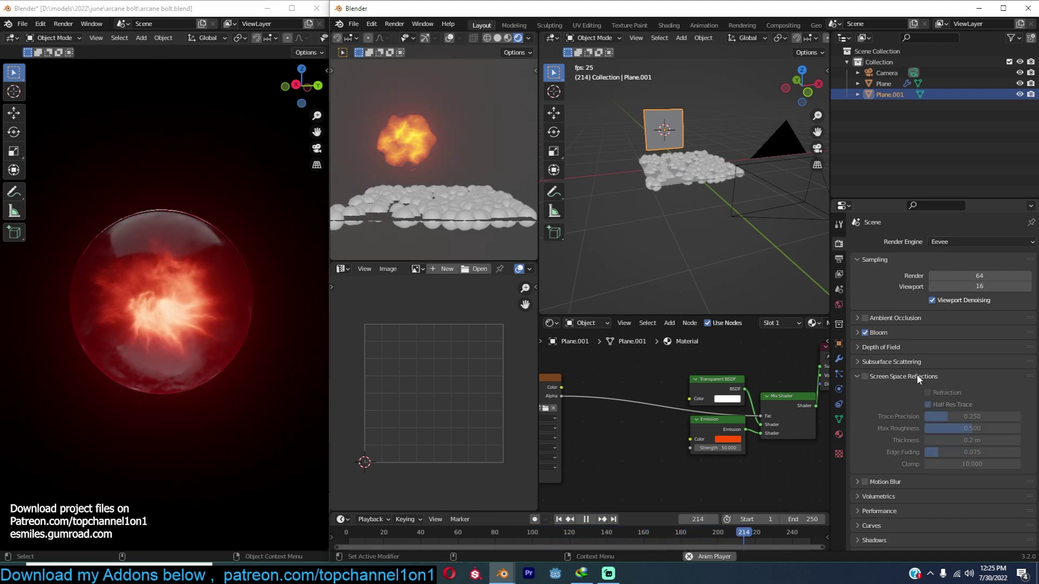
{"action": "left_click", "coordinate": [865, 377]}
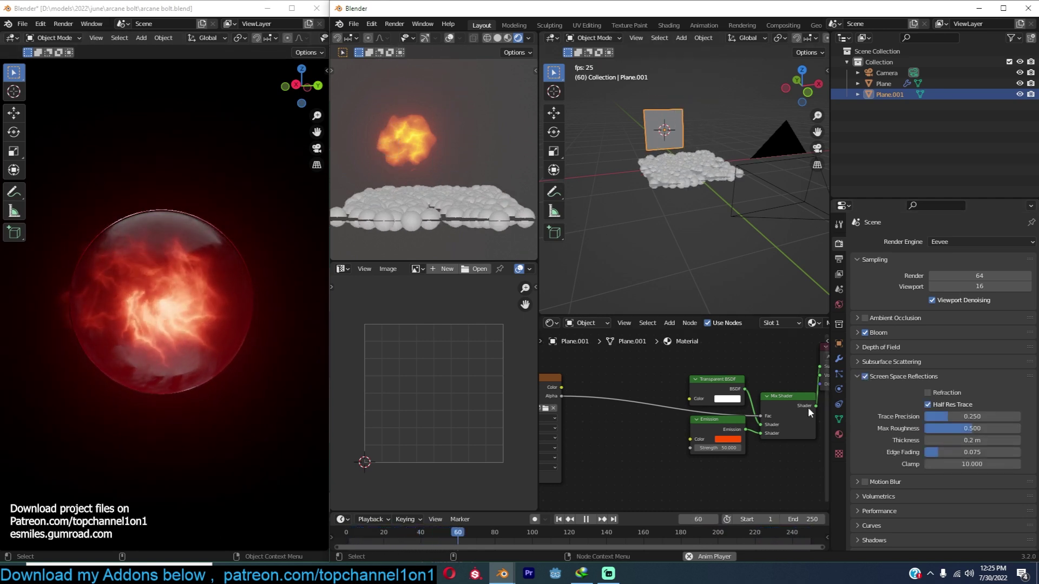
{"action": "left_click", "coordinate": [933, 392]}
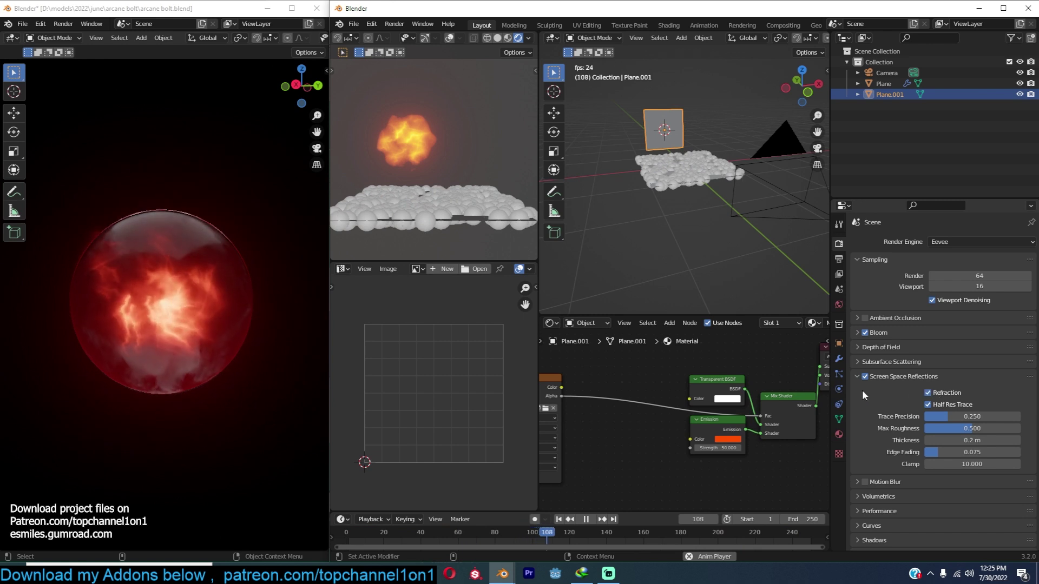
{"action": "left_click", "coordinate": [879, 376]}
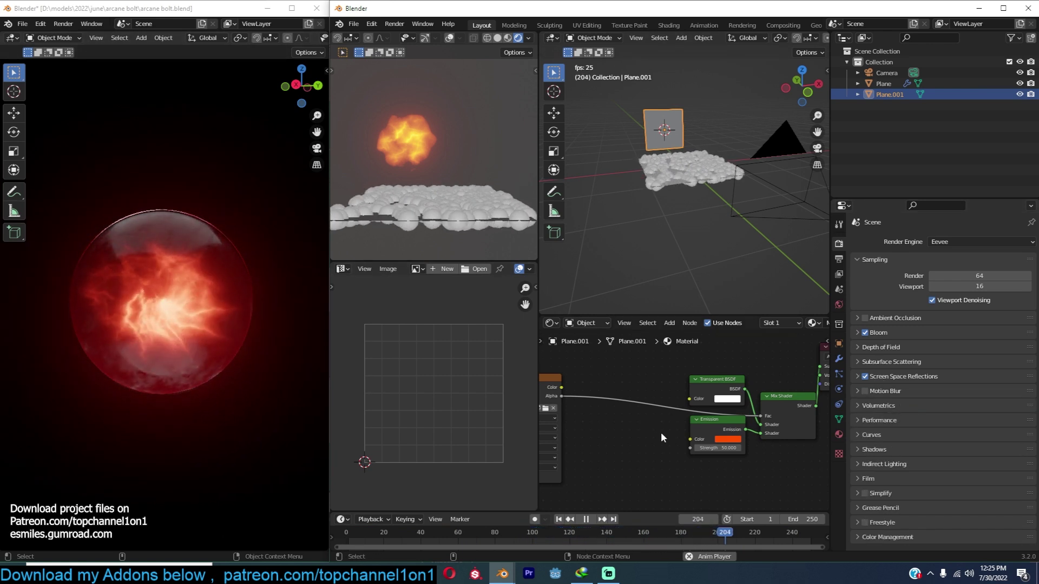
Set the world background strength to 0.
{"action": "scroll", "coordinate": [655, 428], "scroll_direction": "down", "scroll_amount": 2}
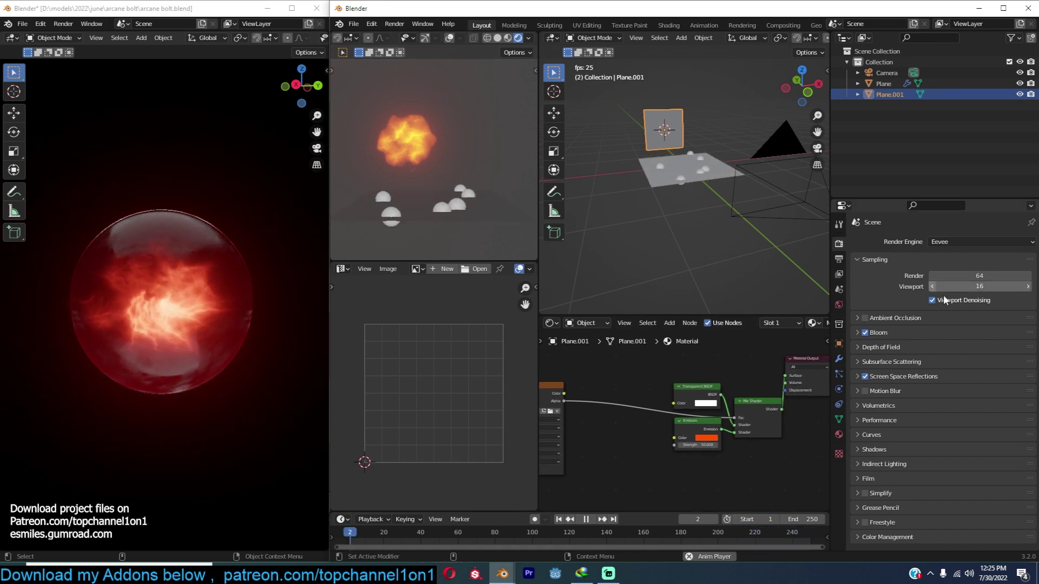
{"action": "left_click", "coordinate": [840, 302]}
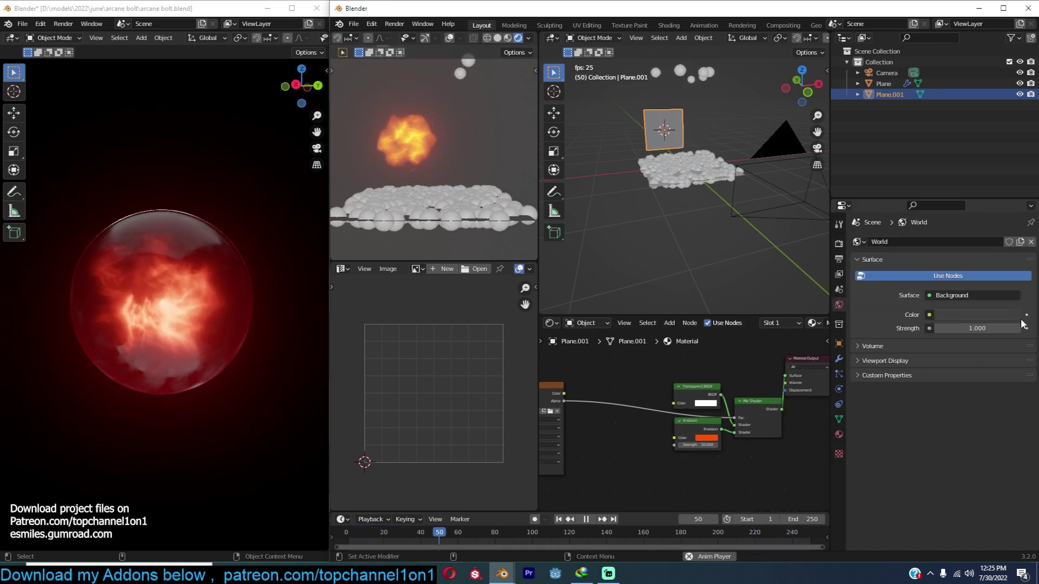
{"action": "left_click_drag", "start_coordinate": [1017, 326], "coordinate": [937, 328]}
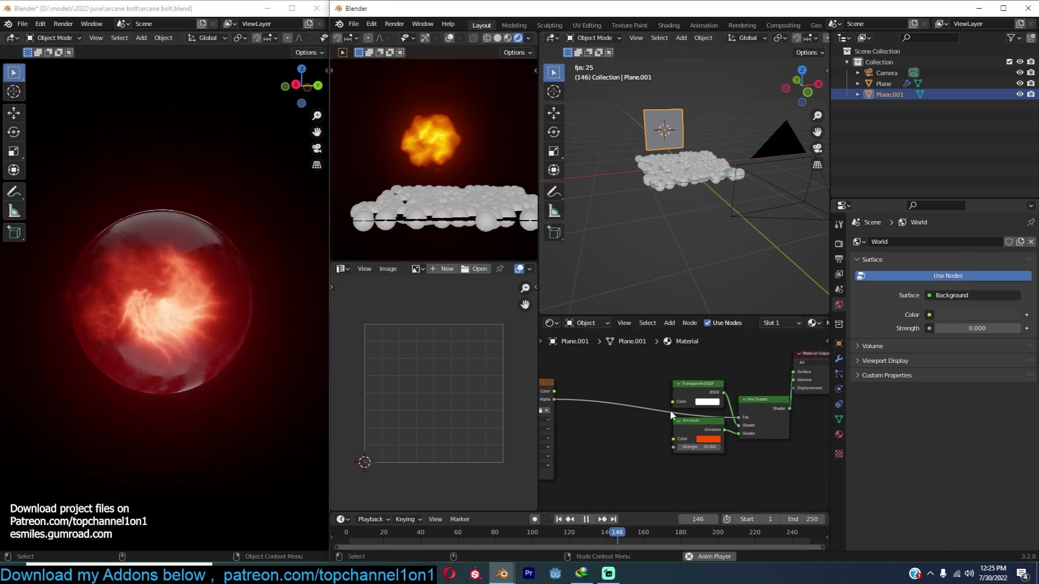
Move the spark image texture node away from the shader nodes to make room between them.
{"action": "middle_click_drag", "start_coordinate": [669, 410], "coordinate": [772, 408]}
{"action": "left_click_drag", "start_coordinate": [643, 400], "coordinate": [609, 400]}
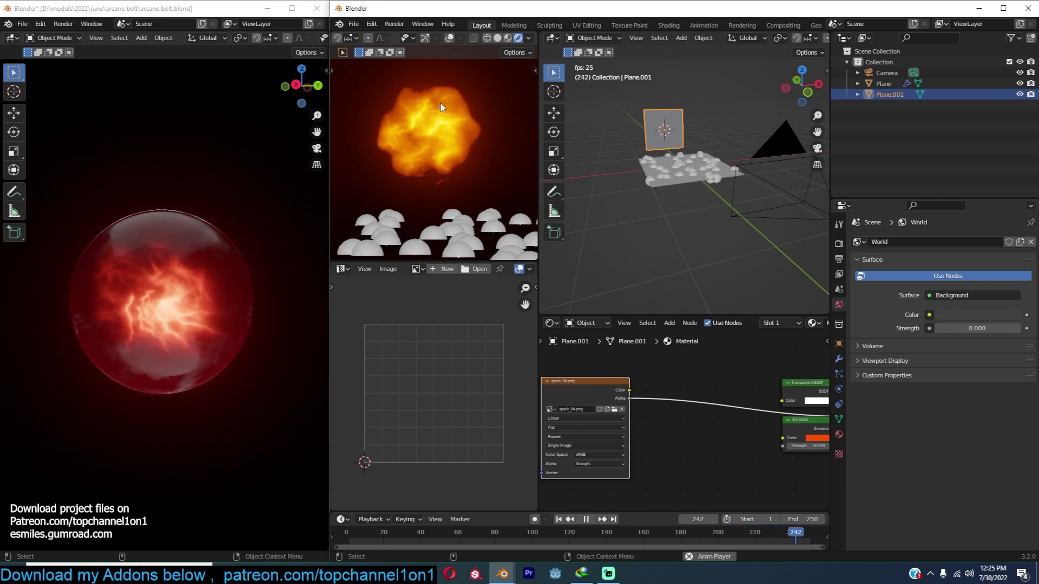
{"action": "middle_click_drag", "start_coordinate": [668, 410], "coordinate": [583, 389]}
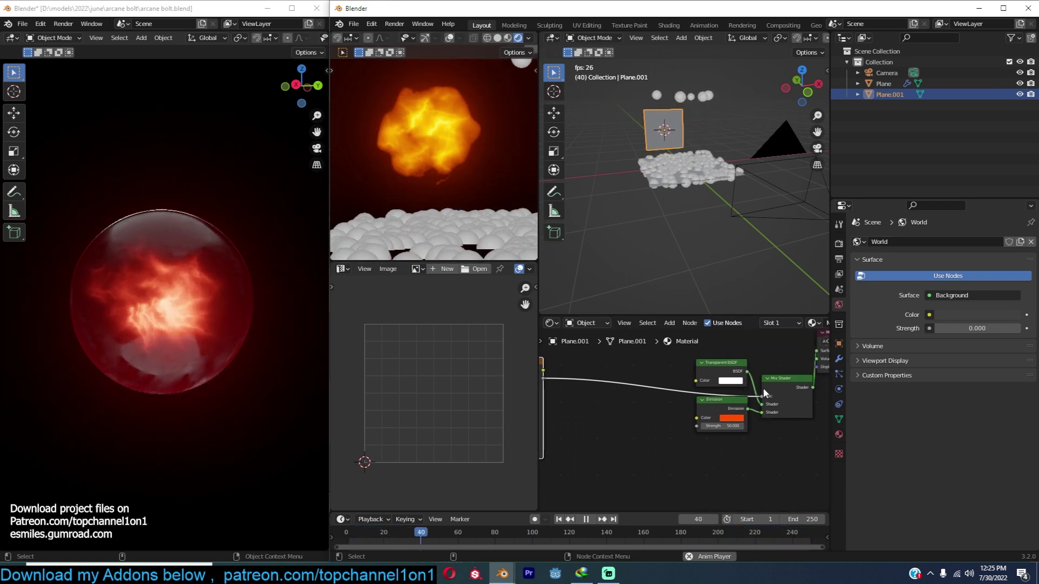
{"action": "middle_click_drag", "start_coordinate": [669, 393], "coordinate": [721, 409]}
{"action": "scroll", "coordinate": [692, 384], "scroll_direction": "up", "scroll_amount": 4}
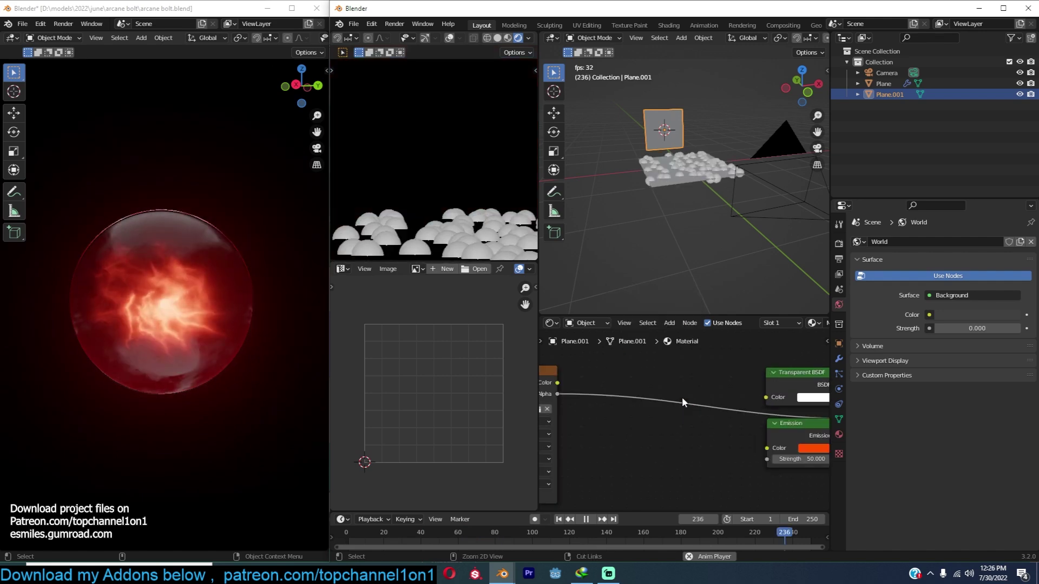
{"action": "scroll", "coordinate": [677, 417], "scroll_direction": "down", "scroll_amount": 5}
Insert a Math node set to Power between the image texture's alpha output and the Mix Shader's factor.
{"action": "key", "text": "shift+a"}
{"action": "mouse_move", "coordinate": [658, 417]}
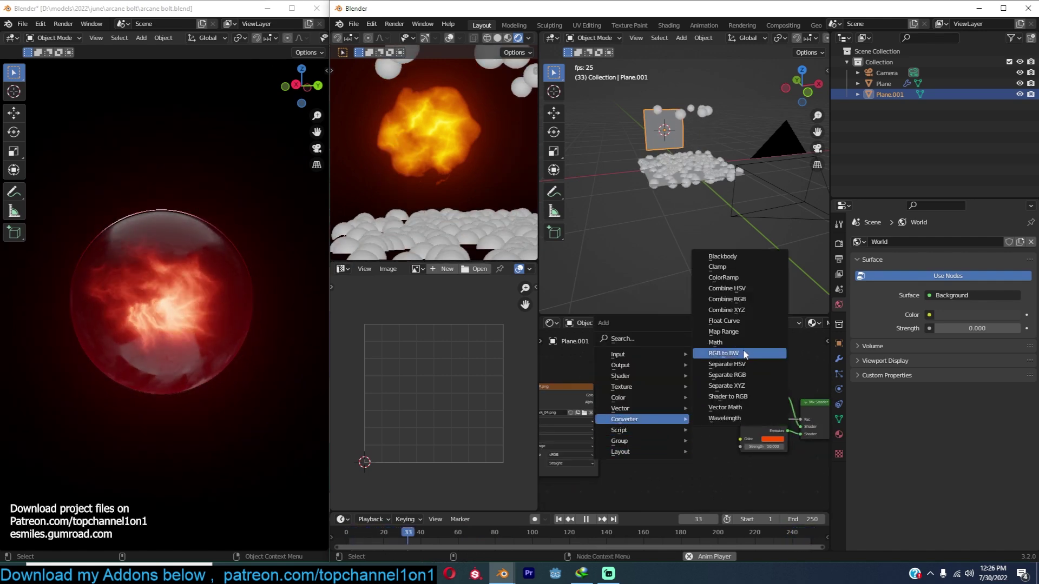
{"action": "left_click", "coordinate": [715, 342]}
{"action": "left_click", "coordinate": [683, 419]}
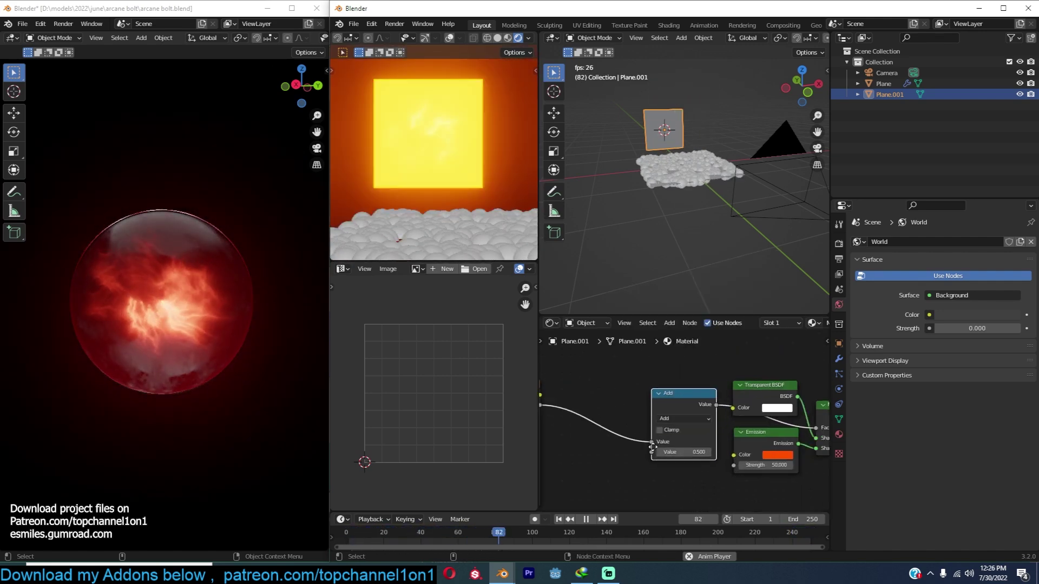
{"action": "left_click", "coordinate": [684, 422]}
{"action": "left_click", "coordinate": [673, 341]}
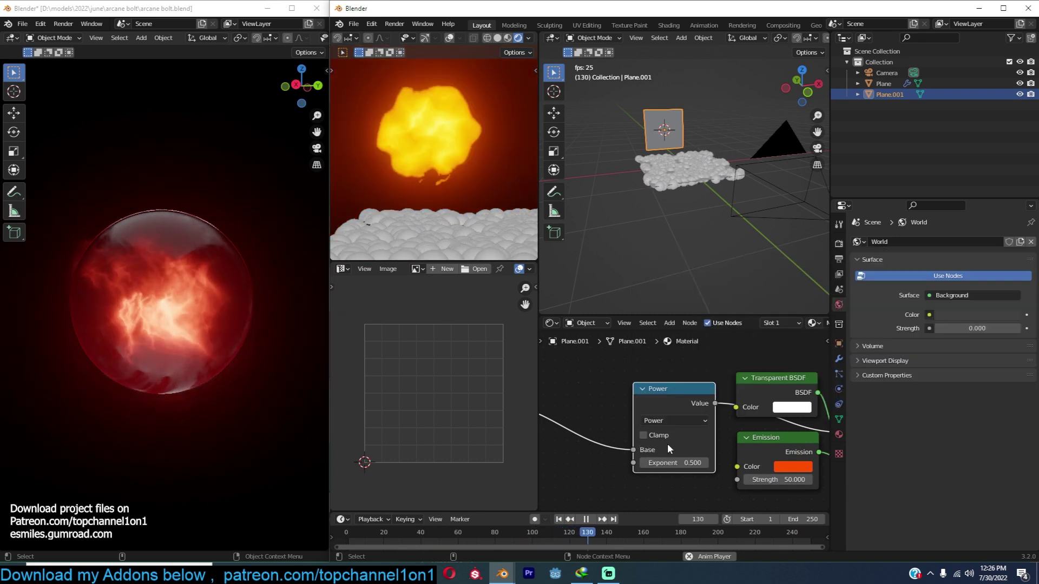
Set the Power node's exponent to 2.2.
{"action": "scroll", "coordinate": [667, 443], "scroll_direction": "down", "scroll_amount": 4}
{"action": "left_click_drag", "start_coordinate": [671, 451], "coordinate": [714, 444]}
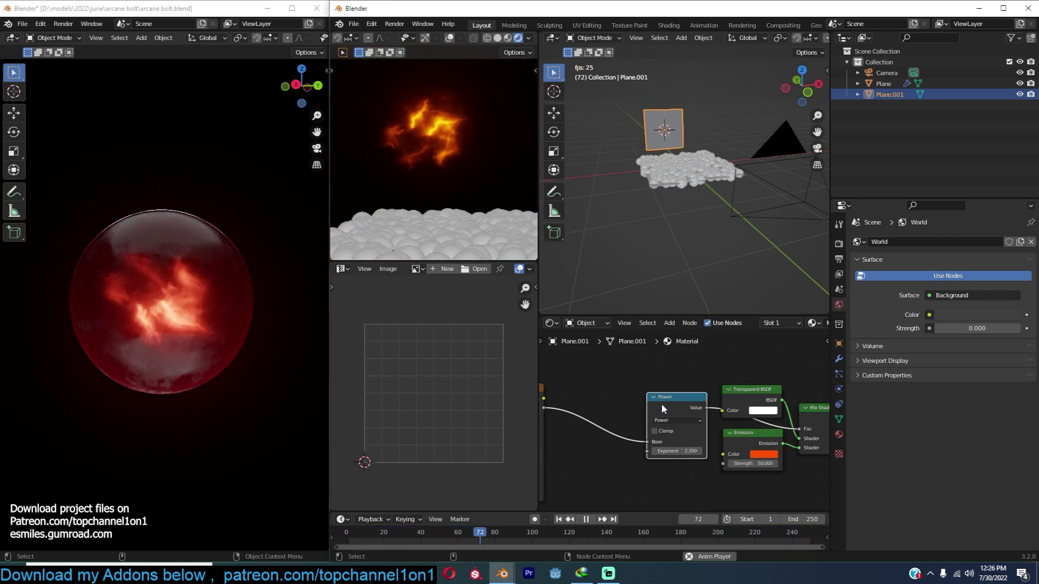
{"action": "scroll", "coordinate": [673, 401], "scroll_direction": "down", "scroll_amount": 2}
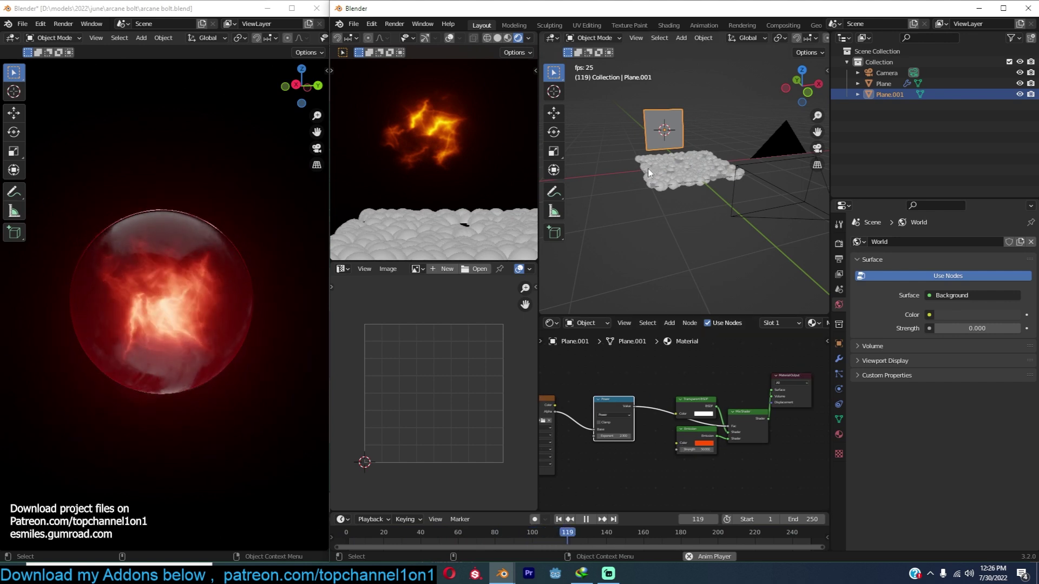
Render the flat emitter plane's particles as objects, using Plane.001 as the instance object.
{"action": "left_click", "coordinate": [673, 171]}
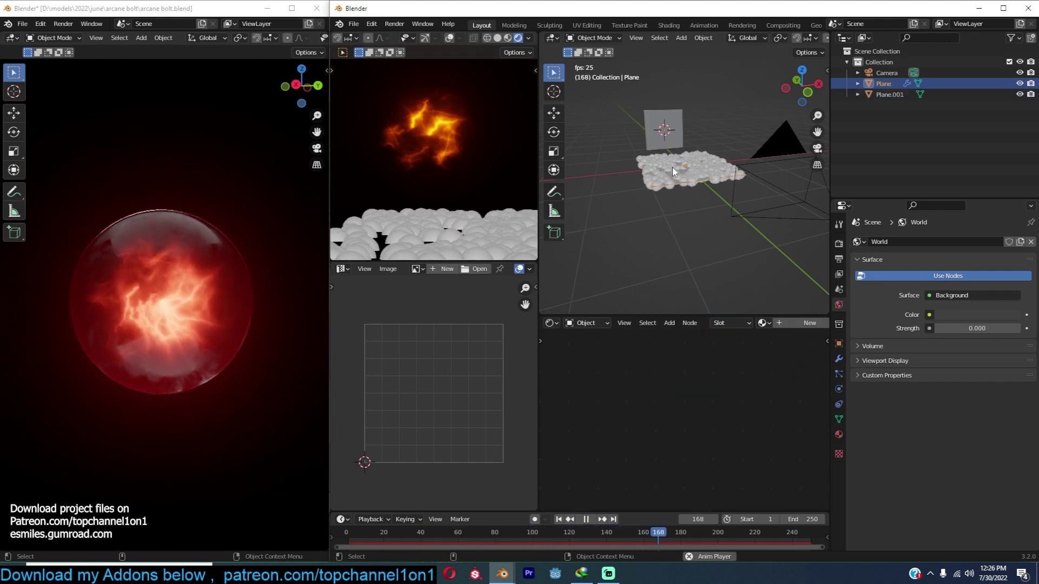
{"action": "left_click", "coordinate": [838, 373]}
{"action": "scroll", "coordinate": [939, 406], "scroll_direction": "down", "scroll_amount": 3}
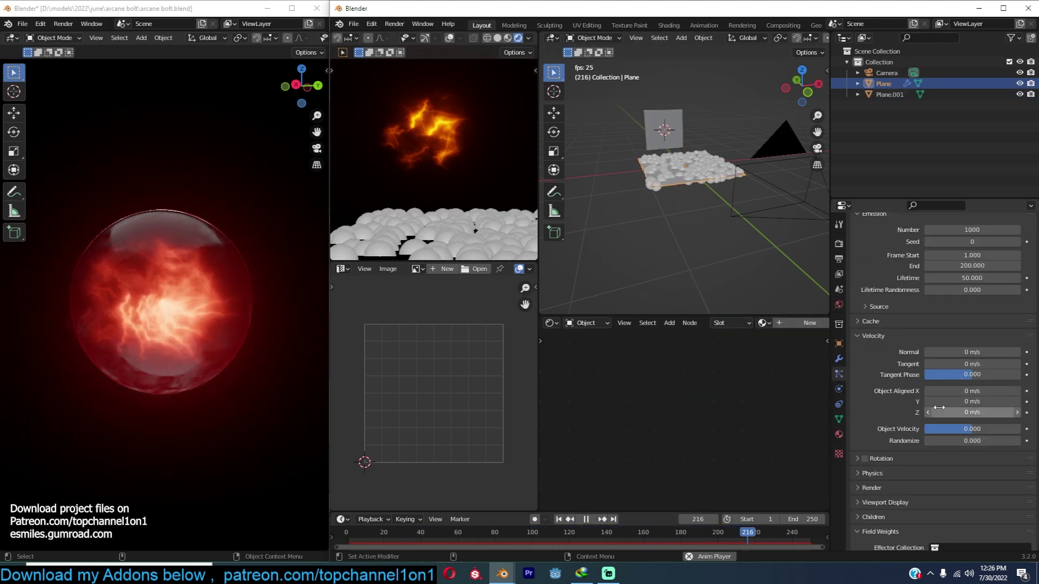
{"action": "scroll", "coordinate": [953, 372], "scroll_direction": "up", "scroll_amount": 3}
{"action": "scroll", "coordinate": [954, 372], "scroll_direction": "down", "scroll_amount": 8}
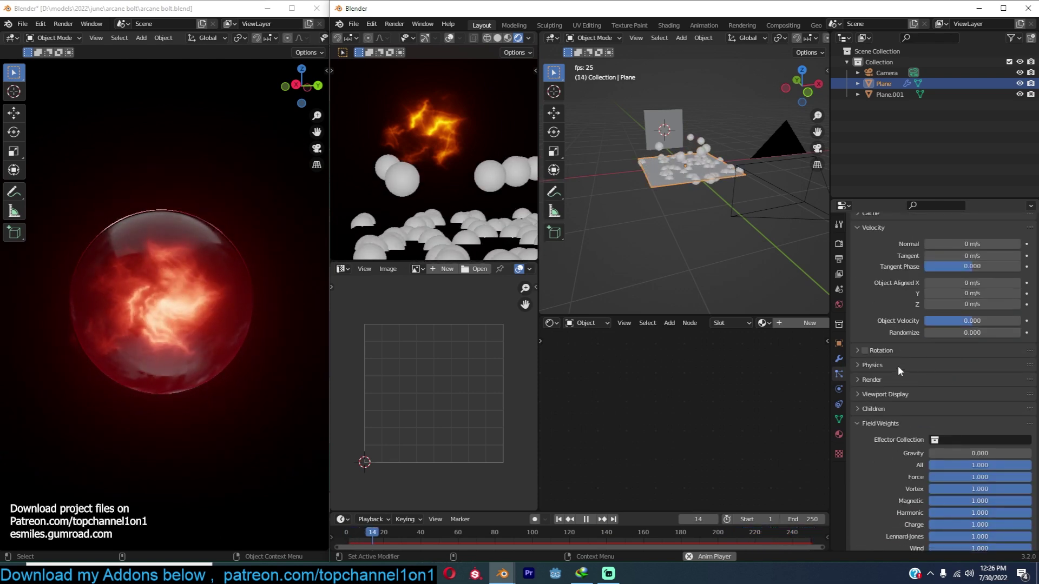
{"action": "left_click", "coordinate": [985, 395]}
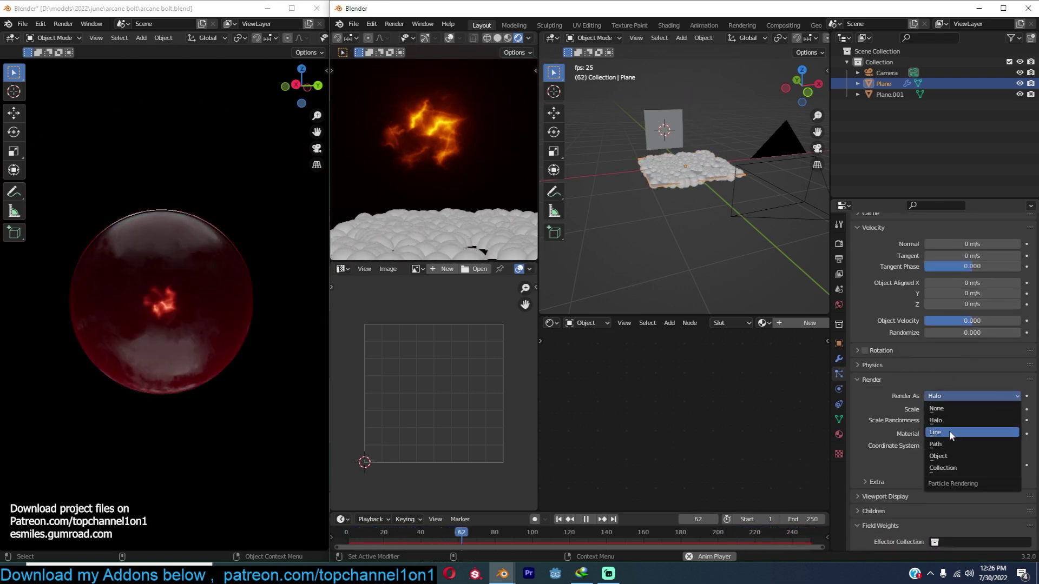
{"action": "left_click", "coordinate": [951, 454]}
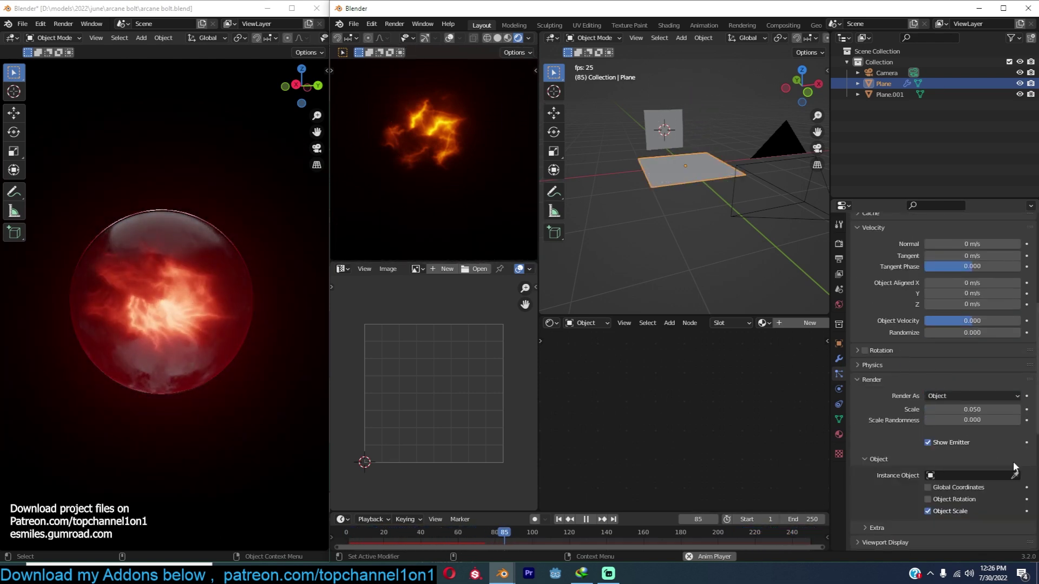
{"action": "left_click", "coordinate": [681, 128]}
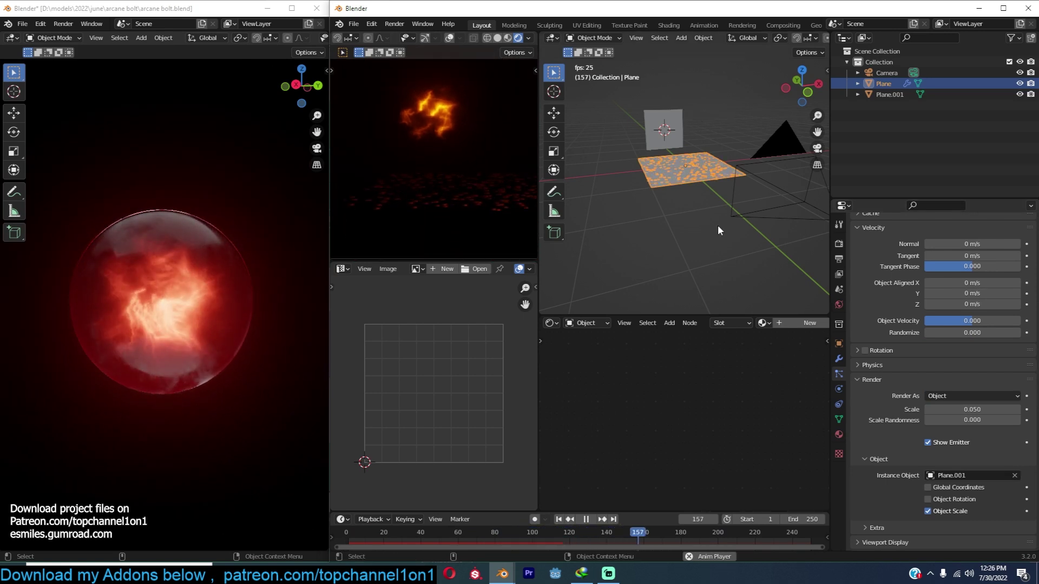
Set the particle render scale to 0.78.
{"action": "scroll", "coordinate": [670, 213], "scroll_direction": "up", "scroll_amount": 6}
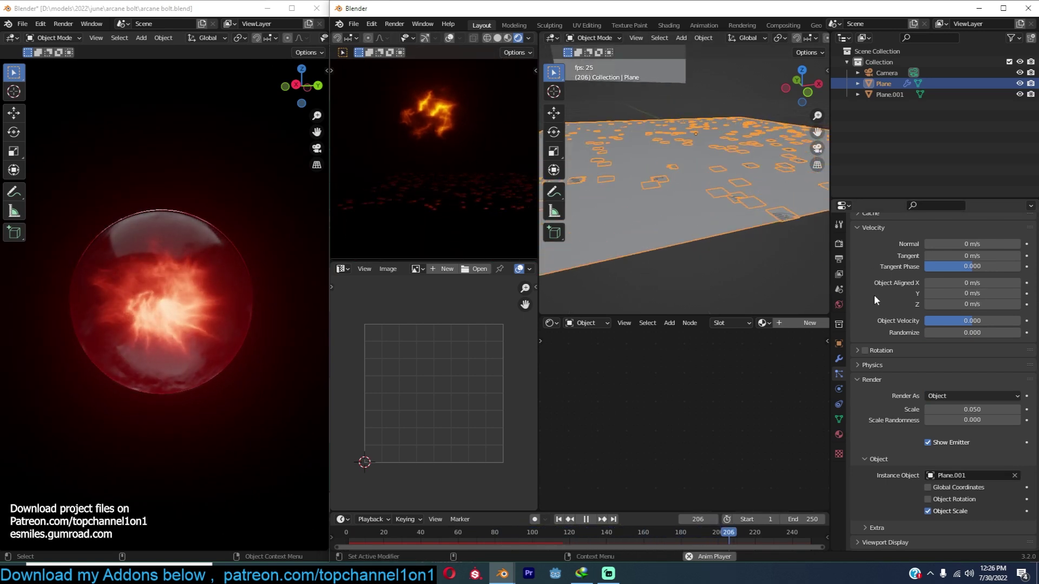
{"action": "scroll", "coordinate": [907, 283], "scroll_direction": "up", "scroll_amount": 4}
{"action": "scroll", "coordinate": [907, 283], "scroll_direction": "up", "scroll_amount": 2}
{"action": "scroll", "coordinate": [731, 236], "scroll_direction": "down", "scroll_amount": 5}
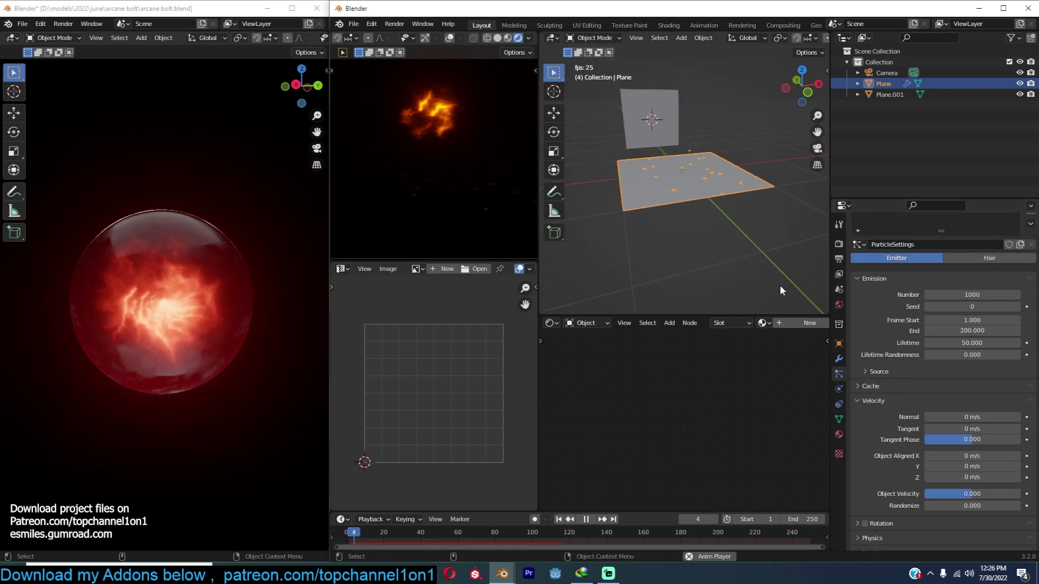
{"action": "scroll", "coordinate": [931, 375], "scroll_direction": "up", "scroll_amount": 2}
{"action": "scroll", "coordinate": [932, 374], "scroll_direction": "down", "scroll_amount": 6}
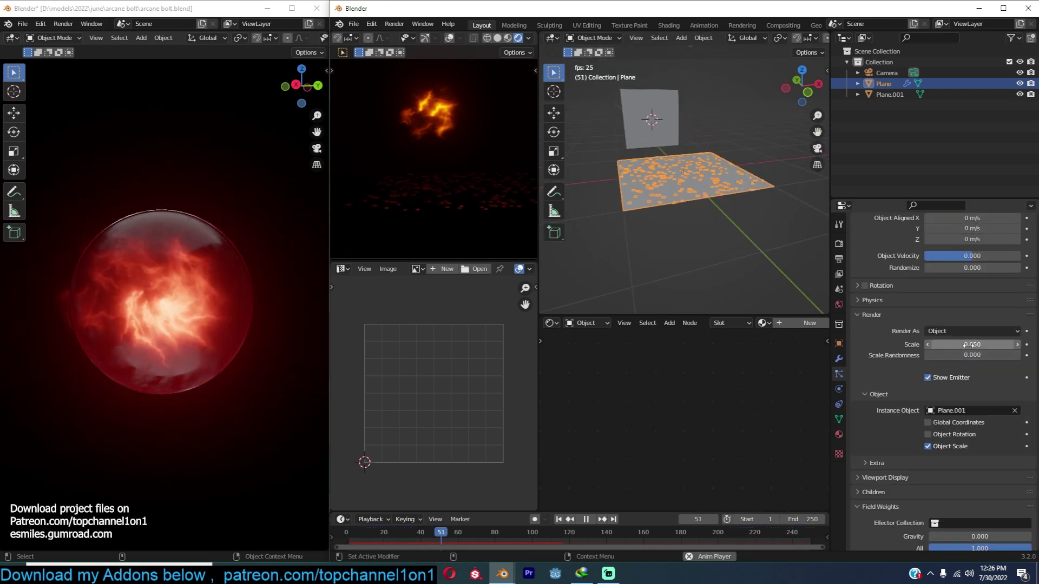
{"action": "left_click_drag", "start_coordinate": [972, 345], "coordinate": [1018, 345]}
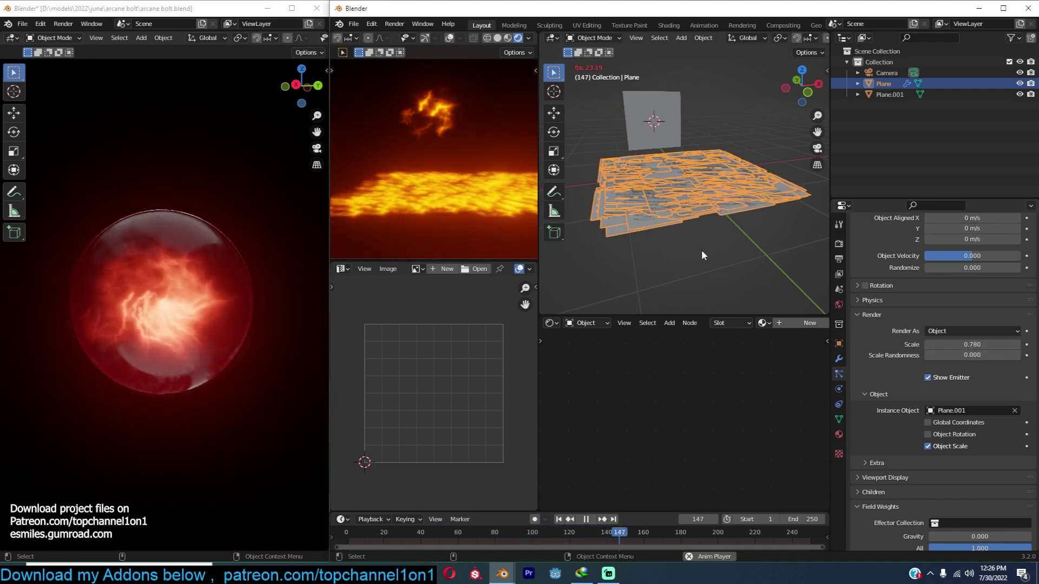
Scale down the emitter plane's mesh in Edit Mode so the particle instances emit from a smaller area.
{"action": "scroll", "coordinate": [940, 329], "scroll_direction": "up", "scroll_amount": 9}
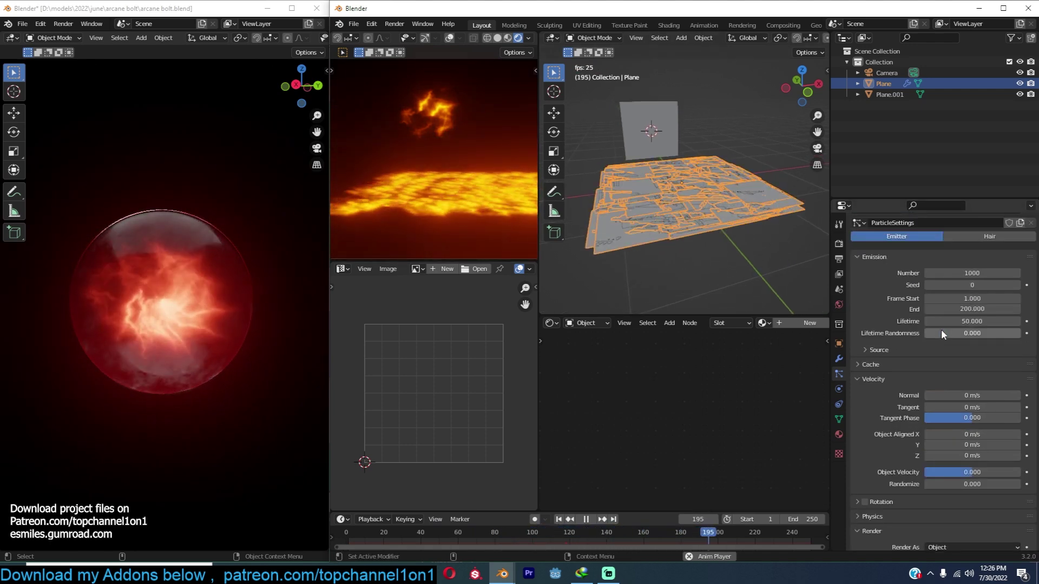
{"action": "scroll", "coordinate": [947, 343], "scroll_direction": "down", "scroll_amount": 9}
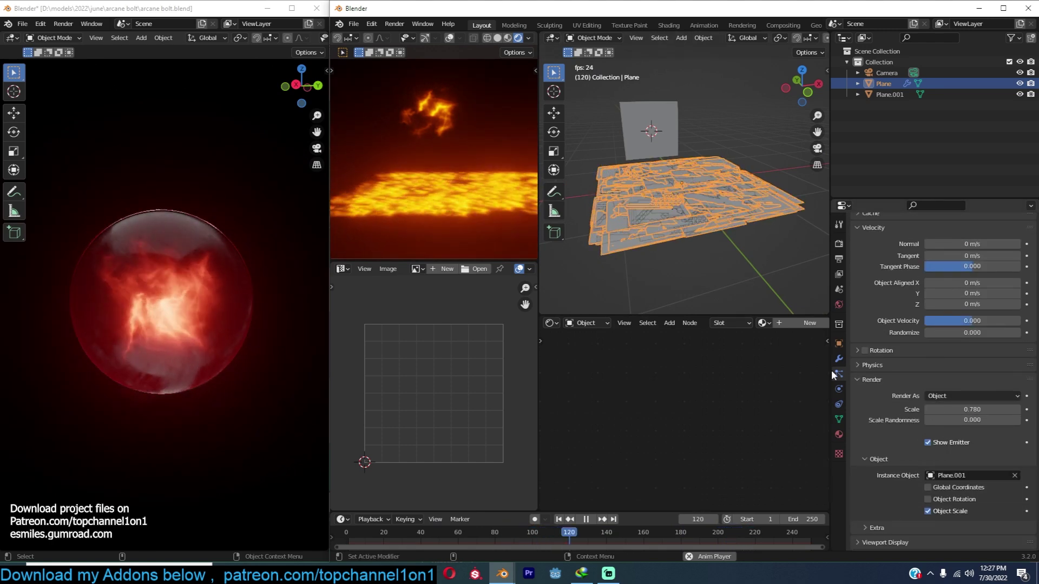
{"action": "key", "text": "Tab"}
{"action": "key", "text": "Tab"}
{"action": "key", "text": "Tab"}
{"action": "key", "text": "s"}
{"action": "left_click", "coordinate": [698, 189]}
{"action": "key", "text": "Tab"}
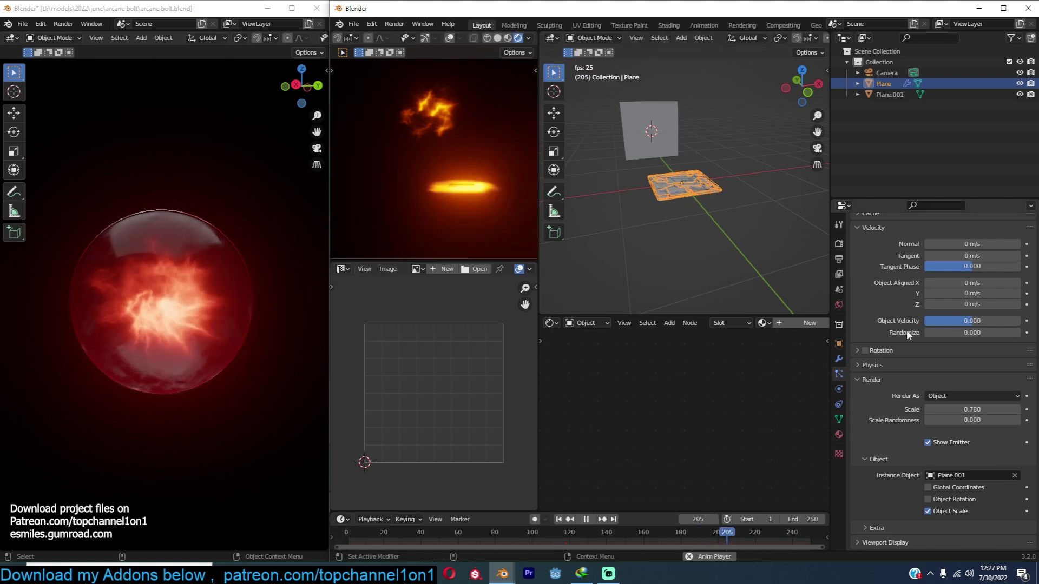
Enable particle rotation with the Velocity / Hair orientation axis and set its Randomize value to 0.628.
{"action": "scroll", "coordinate": [665, 236], "scroll_direction": "up", "scroll_amount": 4}
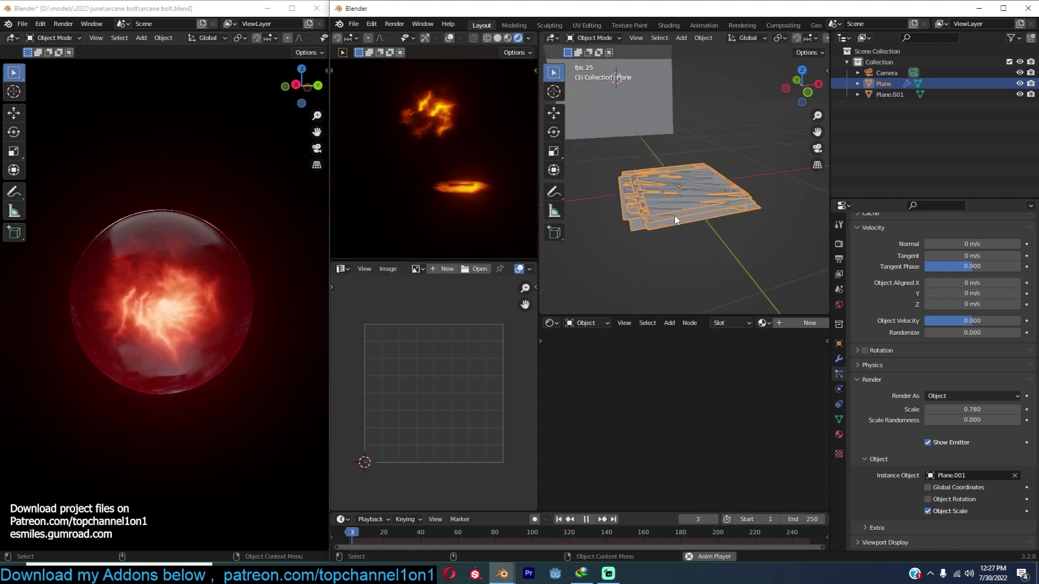
{"action": "scroll", "coordinate": [710, 192], "scroll_direction": "up", "scroll_amount": 2}
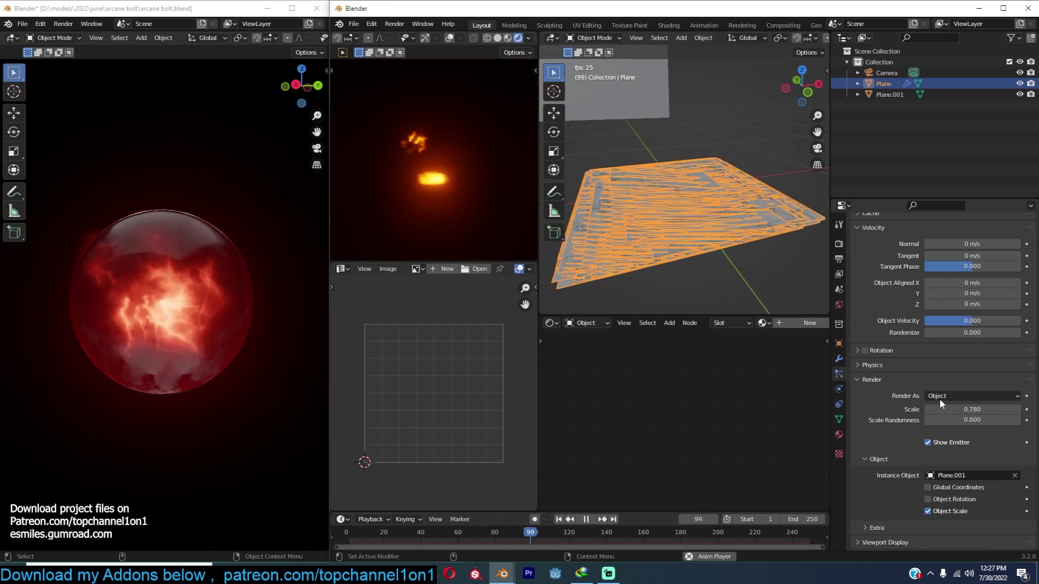
{"action": "left_click", "coordinate": [865, 351]}
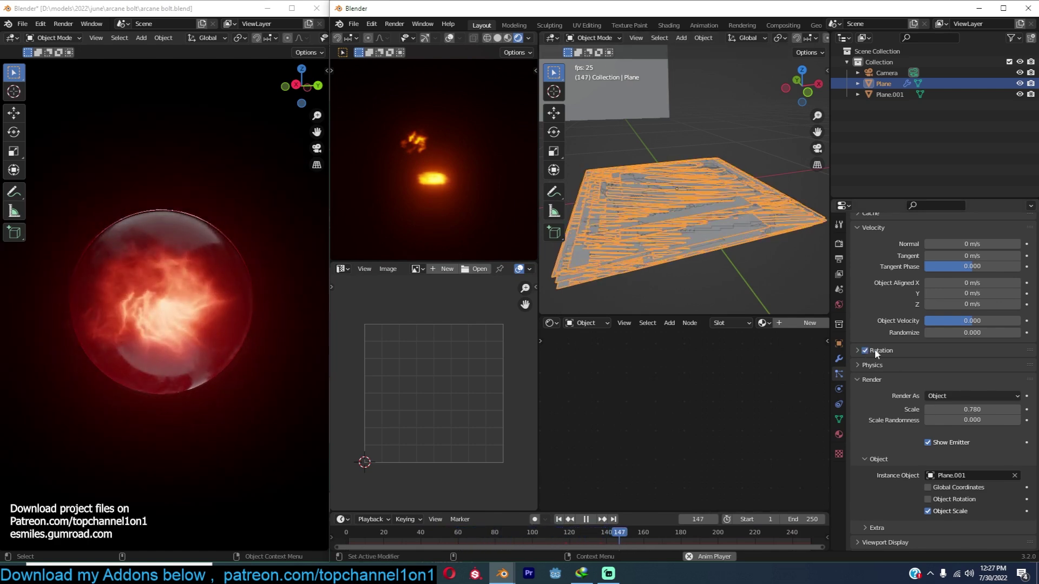
{"action": "scroll", "coordinate": [909, 371], "scroll_direction": "up", "scroll_amount": 4}
{"action": "left_click", "coordinate": [889, 438]}
{"action": "left_click", "coordinate": [948, 452]}
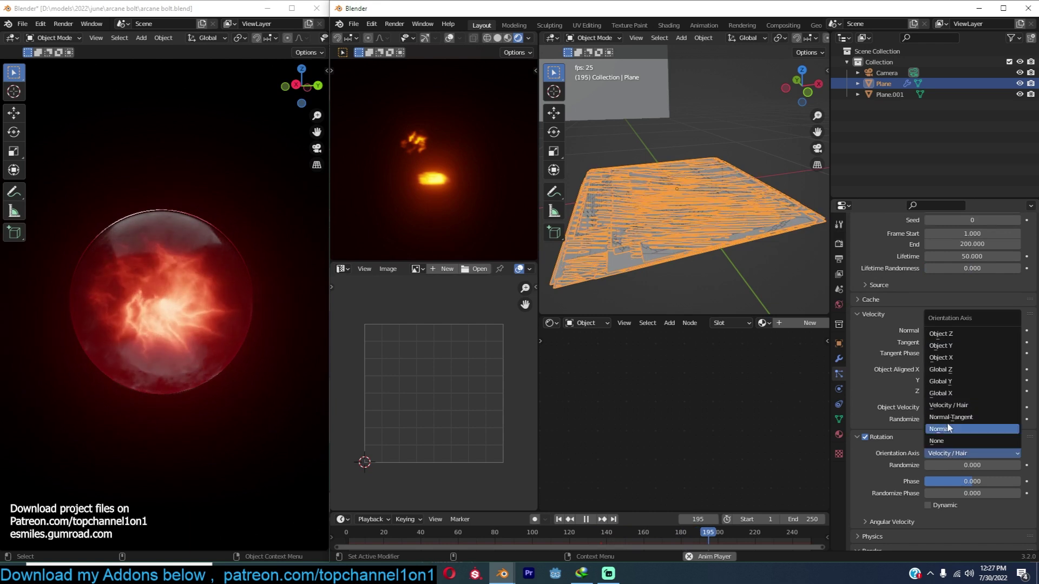
{"action": "left_click_drag", "start_coordinate": [936, 465], "coordinate": [996, 465]}
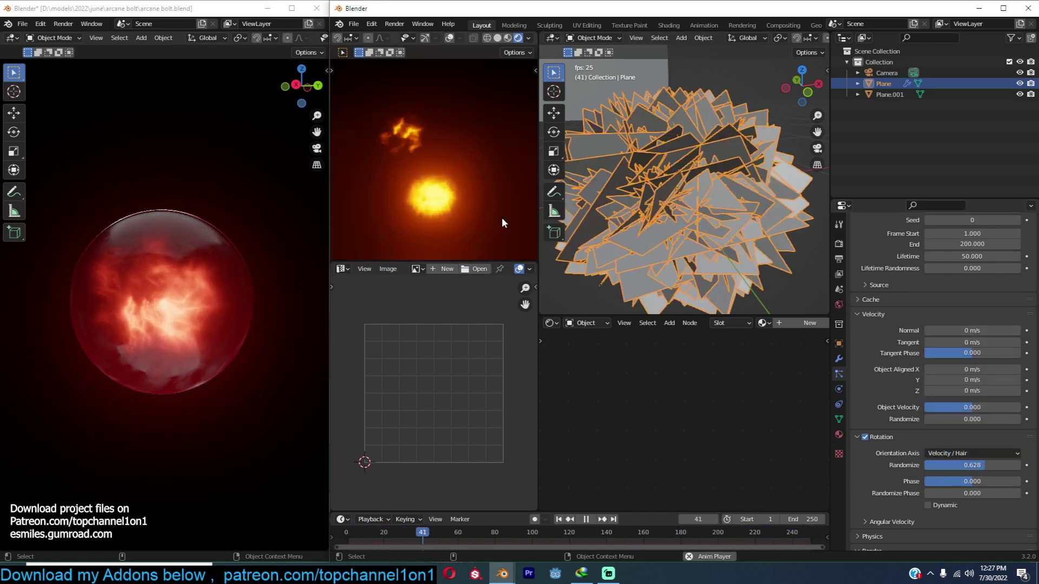
Examine the shape of the rotated particle cluster and its emitter mesh from the front and other angles.
{"action": "middle_click_drag", "start_coordinate": [706, 252], "coordinate": [671, 193]}
{"action": "key", "text": "KP_1"}
{"action": "scroll", "coordinate": [722, 131], "scroll_direction": "down", "scroll_amount": 2}
{"action": "key", "text": "Tab"}
{"action": "middle_click_drag", "start_coordinate": [723, 130], "coordinate": [649, 179]}
{"action": "key", "text": "Tab"}
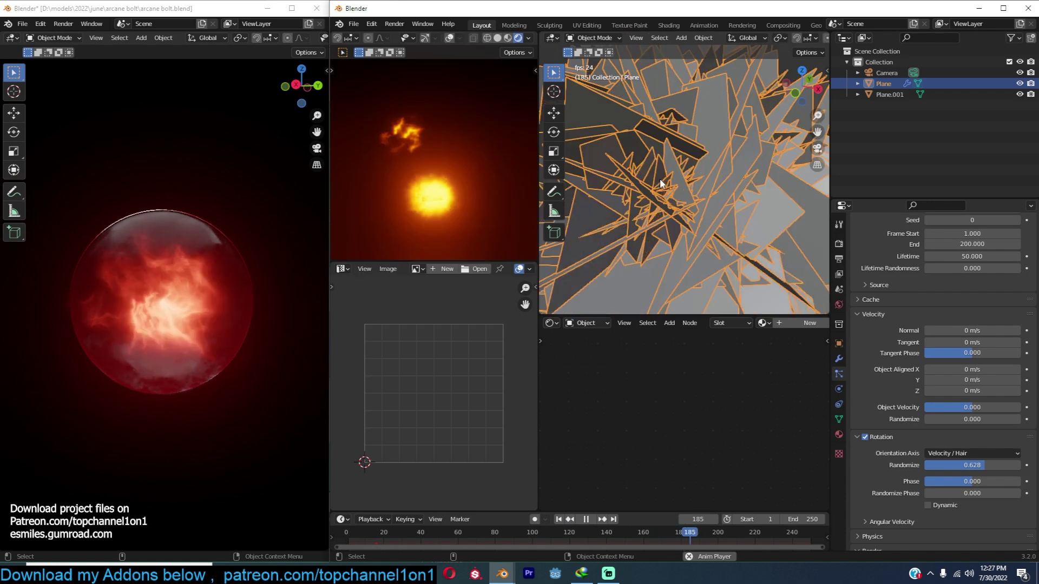
{"action": "key", "text": "KP_1"}
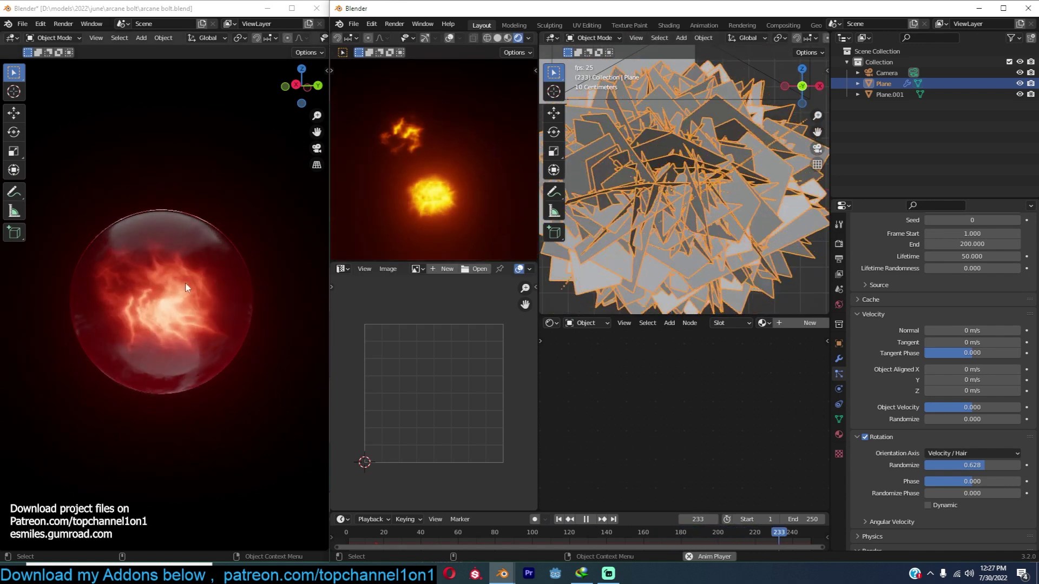
{"action": "scroll", "coordinate": [996, 329], "scroll_direction": "up", "scroll_amount": 2}
Set the particle emission source to Vertices.
{"action": "scroll", "coordinate": [996, 329], "scroll_direction": "up", "scroll_amount": 4}
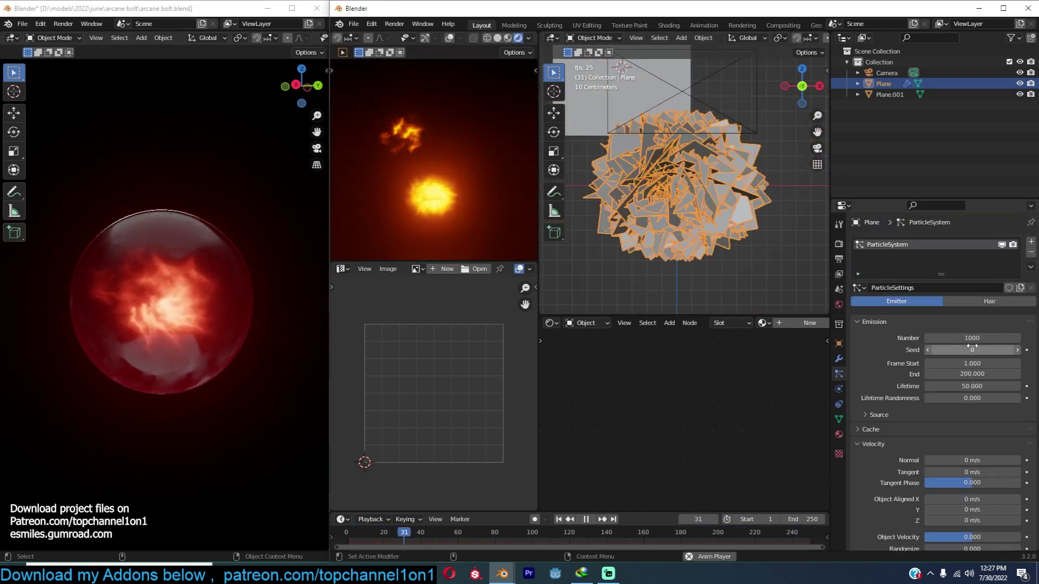
{"action": "left_click", "coordinate": [878, 414]}
{"action": "left_click", "coordinate": [960, 431]}
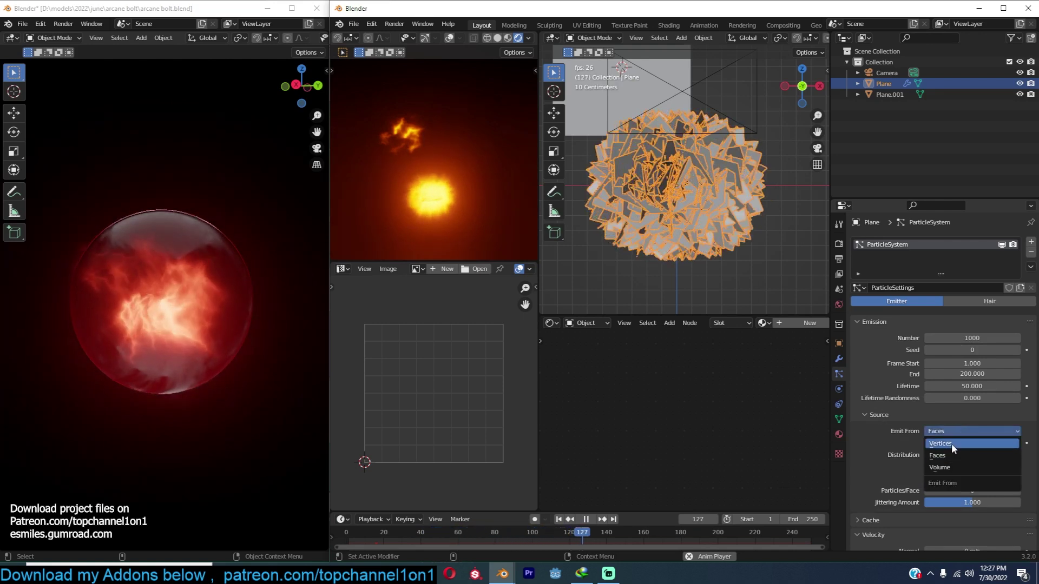
{"action": "left_click", "coordinate": [947, 444]}
Scale the emitter plane's mesh down to about 0.07 of its size in Edit Mode.
{"action": "key", "text": "Tab"}
{"action": "middle_click_drag", "start_coordinate": [762, 237], "coordinate": [751, 253]}
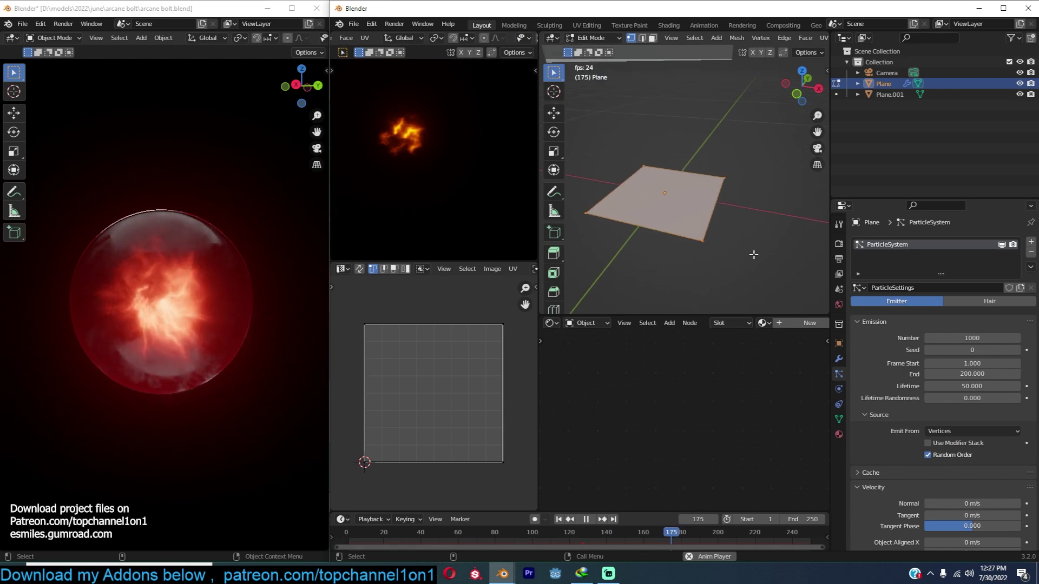
{"action": "key", "text": "s"}
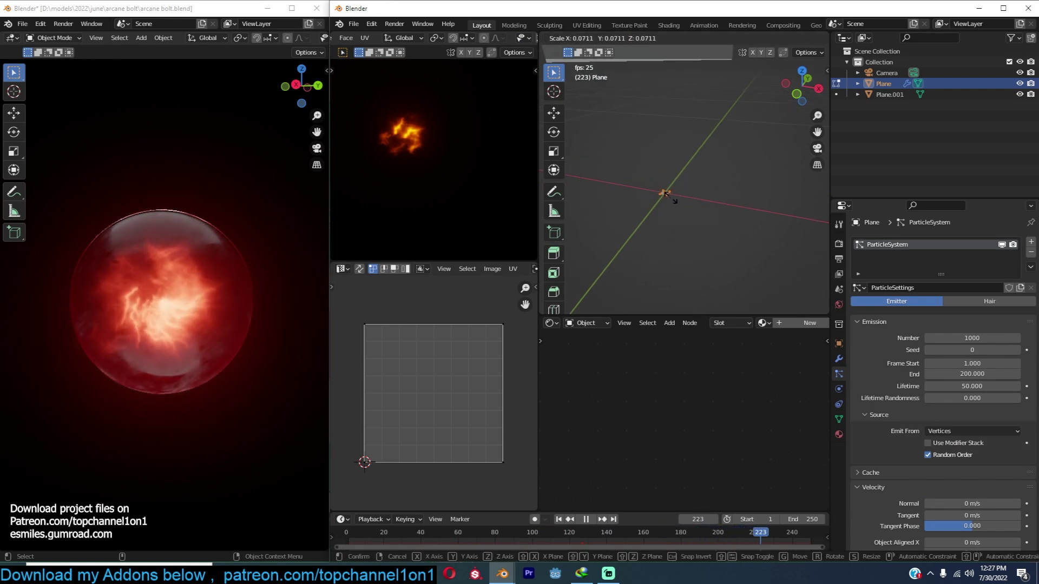
{"action": "left_click", "coordinate": [670, 197]}
{"action": "key", "text": "Tab"}
{"action": "middle_click_drag", "start_coordinate": [685, 196], "coordinate": [707, 159]}
{"action": "scroll", "coordinate": [706, 159], "scroll_direction": "down", "scroll_amount": 4}
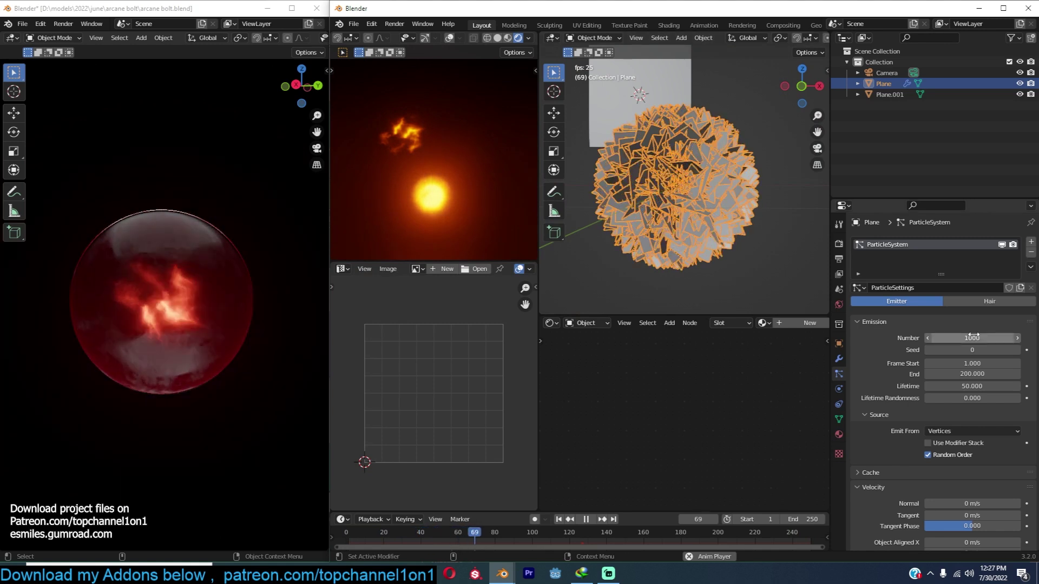
Set the emission particle number to 250 and the end frame to 250.
{"action": "type", "text": "50"}
{"action": "key", "text": "Return"}
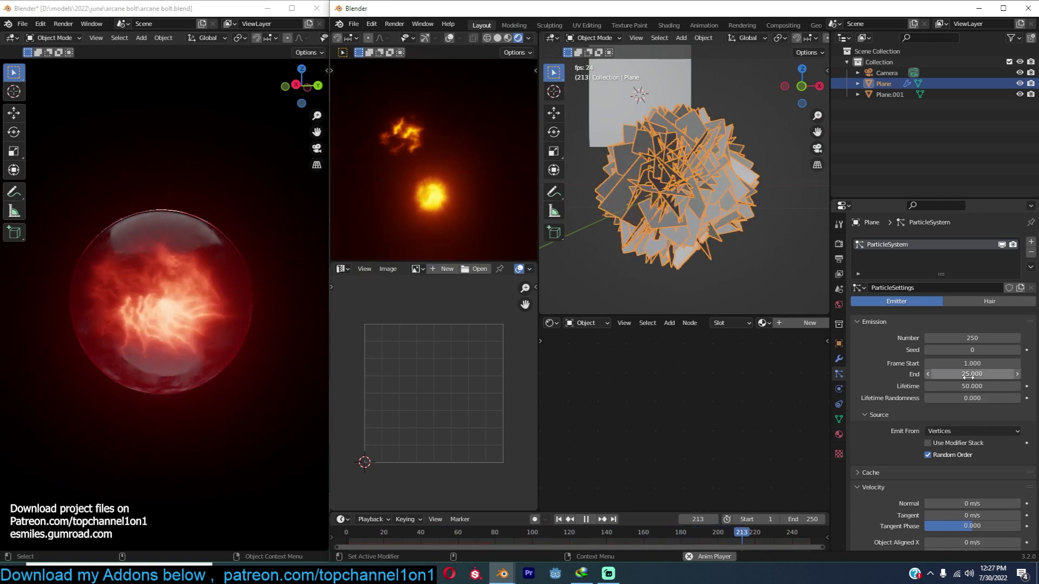
{"action": "type", "text": "250"}
{"action": "key", "text": "Return"}
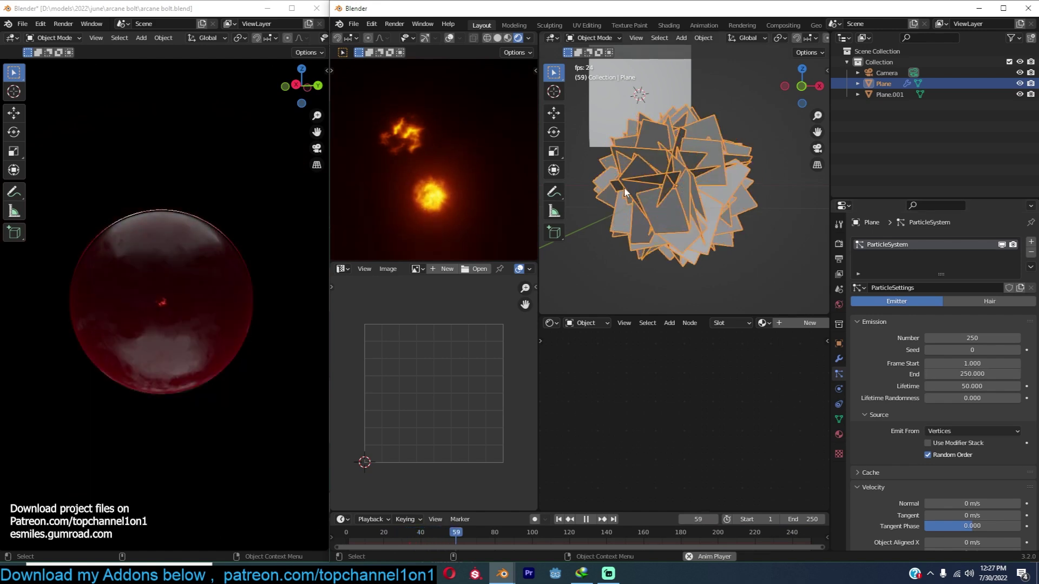
Move the camera closer to the particle cluster, to about Y -1.57 m.
{"action": "scroll", "coordinate": [624, 187], "scroll_direction": "down", "scroll_amount": 3}
{"action": "scroll", "coordinate": [634, 192], "scroll_direction": "down", "scroll_amount": 3}
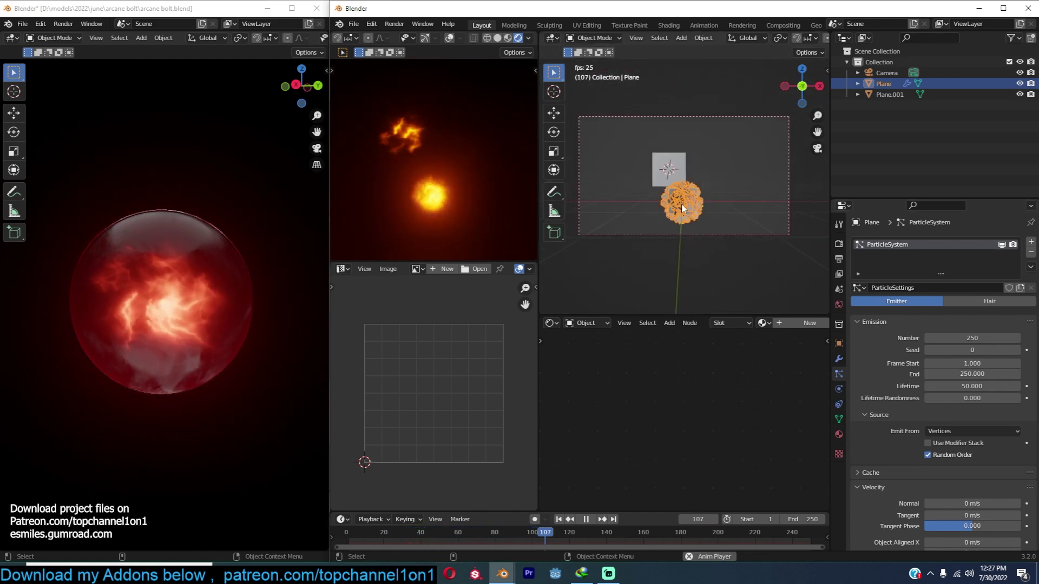
{"action": "left_click", "coordinate": [707, 235]}
{"action": "key", "text": "g"}
{"action": "left_click", "coordinate": [712, 252]}
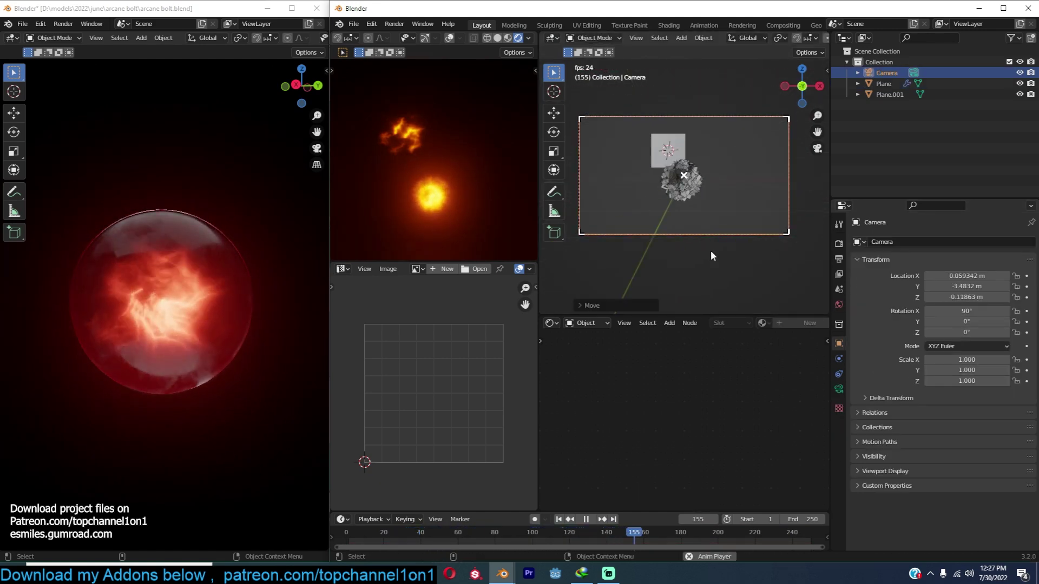
{"action": "left_click", "coordinate": [715, 244]}
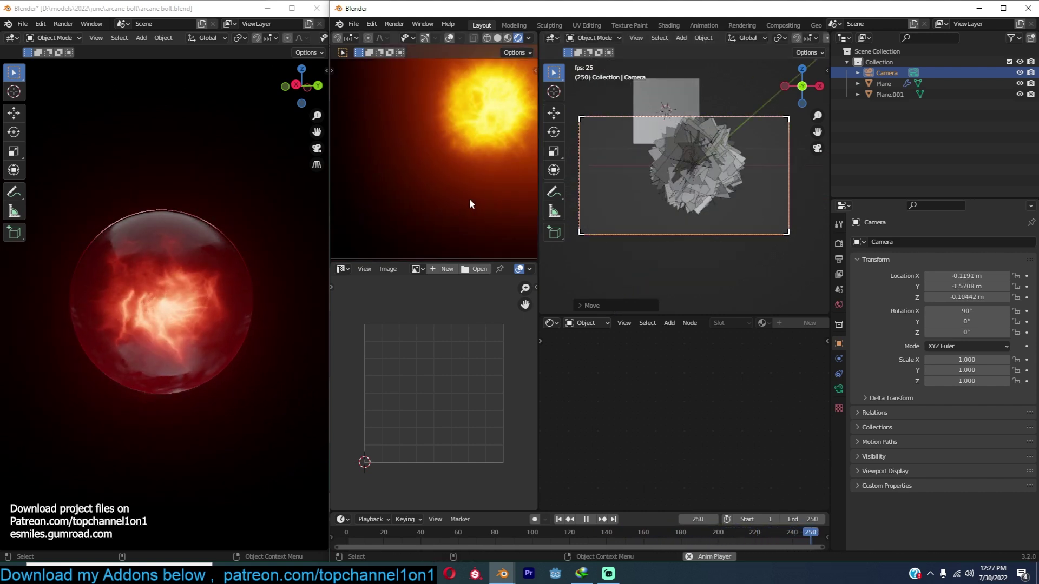
Hide the original spark plane, Plane.001, in the viewport.
{"action": "scroll", "coordinate": [648, 146], "scroll_direction": "up", "scroll_amount": 2}
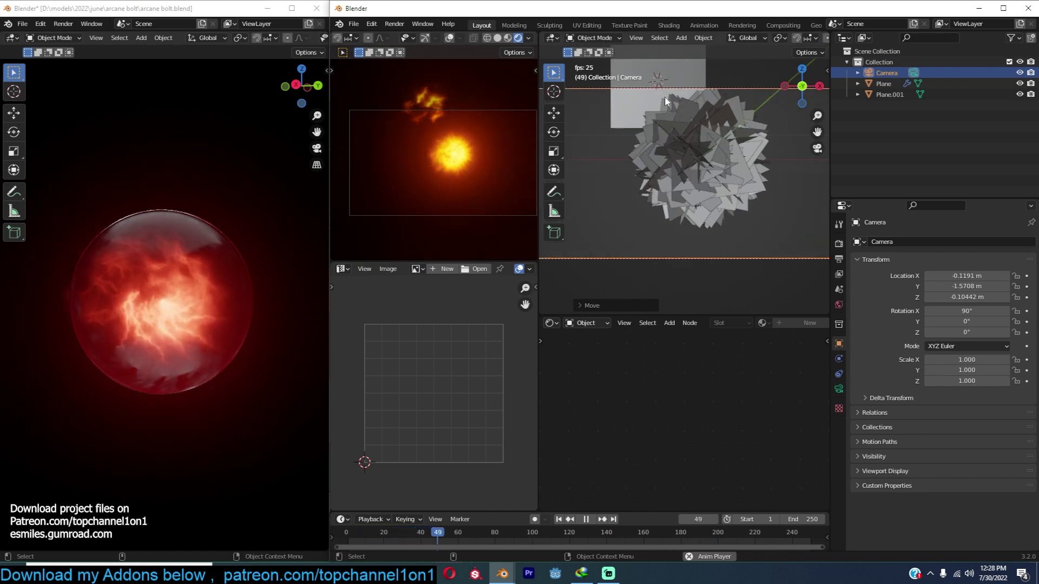
{"action": "left_click", "coordinate": [664, 96]}
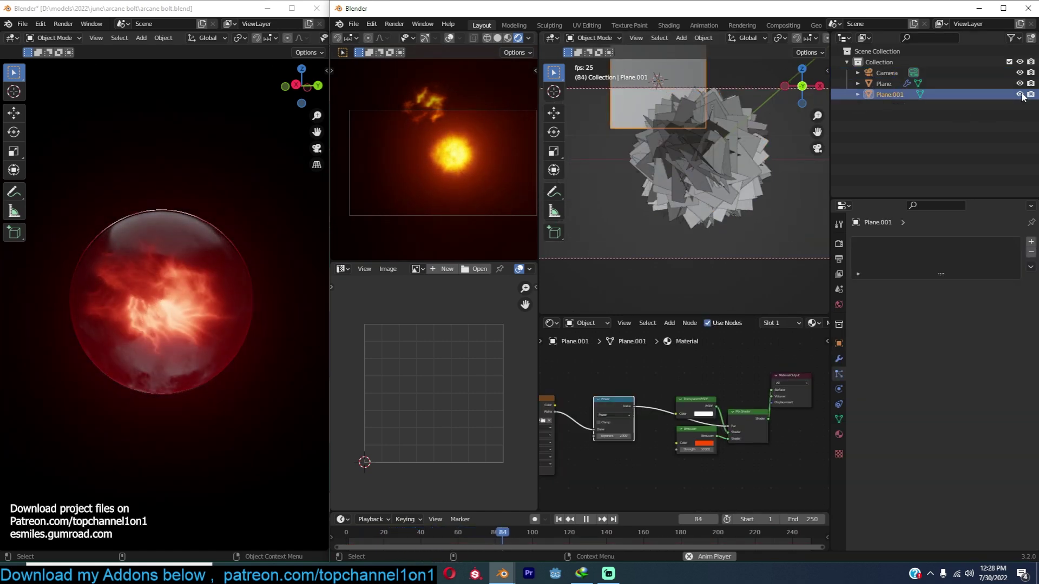
{"action": "left_click", "coordinate": [1019, 95]}
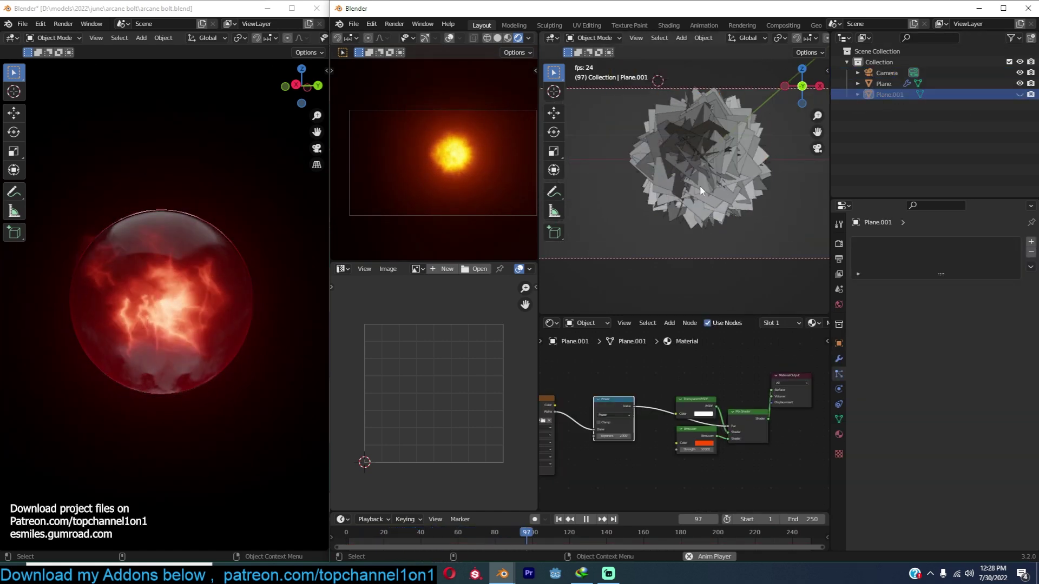
Set the emitter's particle scale randomness to 0.328, try 50 particles, and settle on a particle number of 100.
{"action": "left_click", "coordinate": [699, 185]}
{"action": "scroll", "coordinate": [962, 335], "scroll_direction": "down", "scroll_amount": 8}
{"action": "left_click_drag", "start_coordinate": [967, 331], "coordinate": [991, 331]}
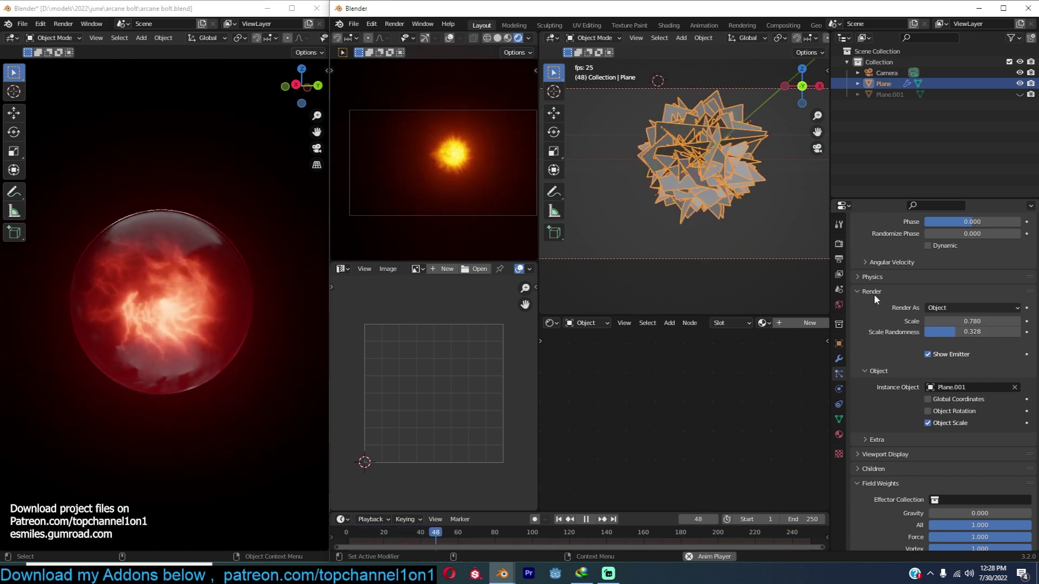
{"action": "scroll", "coordinate": [919, 295], "scroll_direction": "up", "scroll_amount": 10}
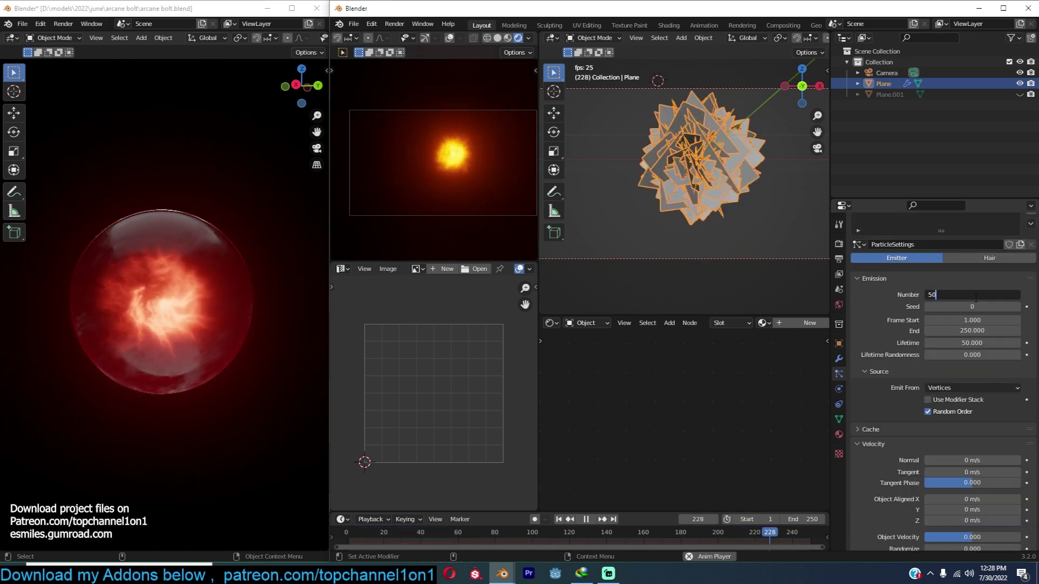
{"action": "key", "text": "Return"}
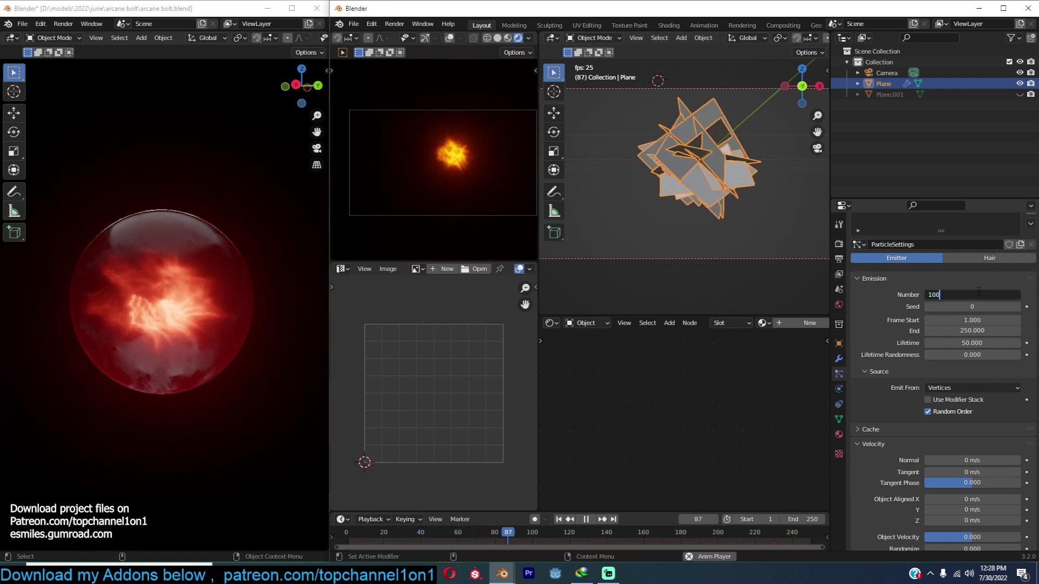
{"action": "key", "text": "Return"}
Reposition the camera to about X 0.059 m, Z 0.029 m so the particle cluster sits near the frame's centre.
{"action": "scroll", "coordinate": [784, 174], "scroll_direction": "down", "scroll_amount": 2}
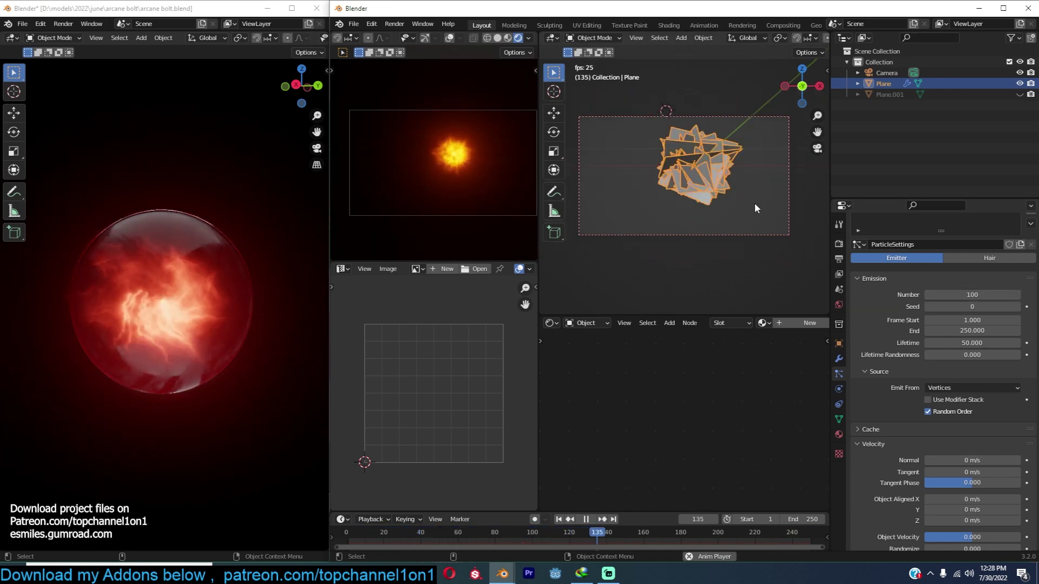
{"action": "left_click", "coordinate": [751, 236]}
{"action": "key", "text": "g"}
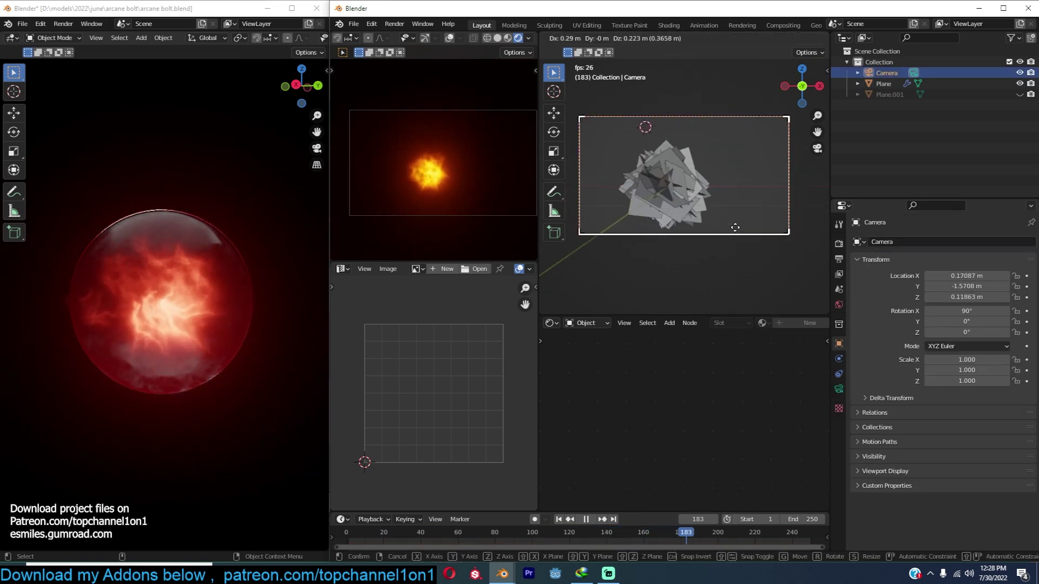
{"action": "left_click", "coordinate": [735, 227]}
{"action": "key", "text": "g"}
{"action": "left_click", "coordinate": [702, 221]}
{"action": "key", "text": "Home"}
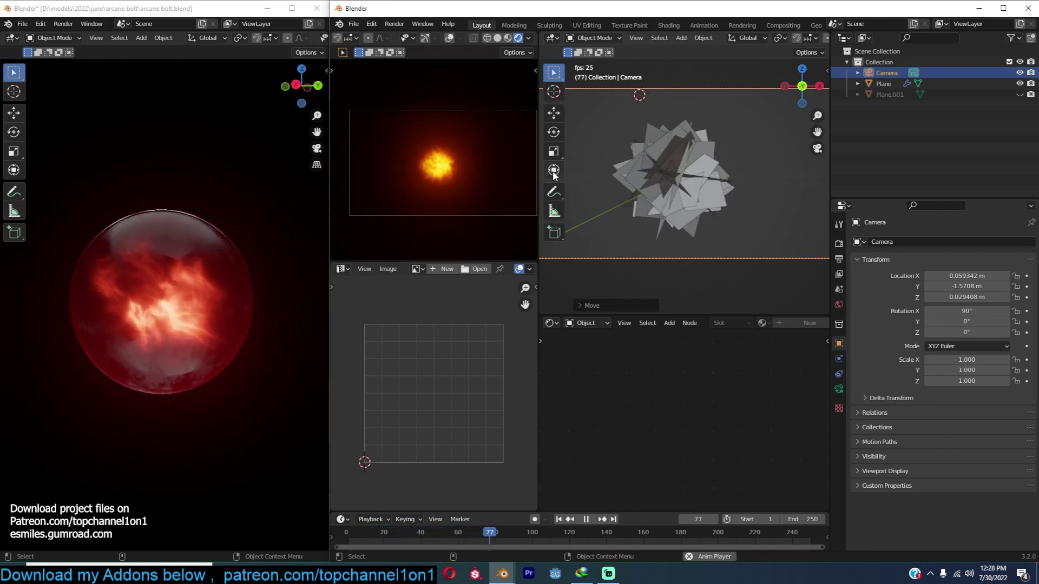
{"action": "scroll", "coordinate": [402, 171], "scroll_direction": "up", "scroll_amount": 3}
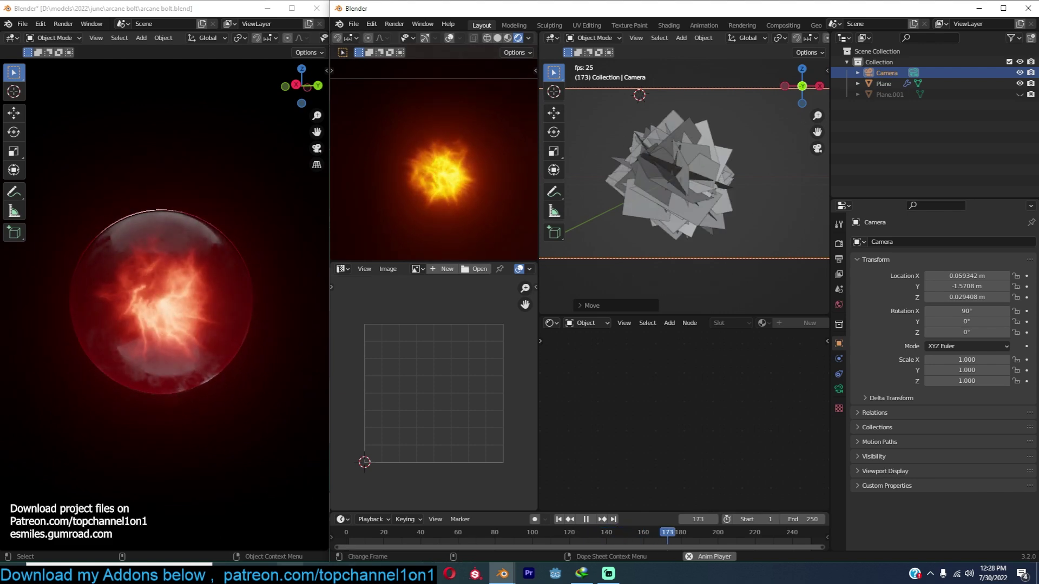
Switch to the browser to view the Godot 3D Particles video, and return to Blender.
{"action": "key", "text": "alt+Tab"}
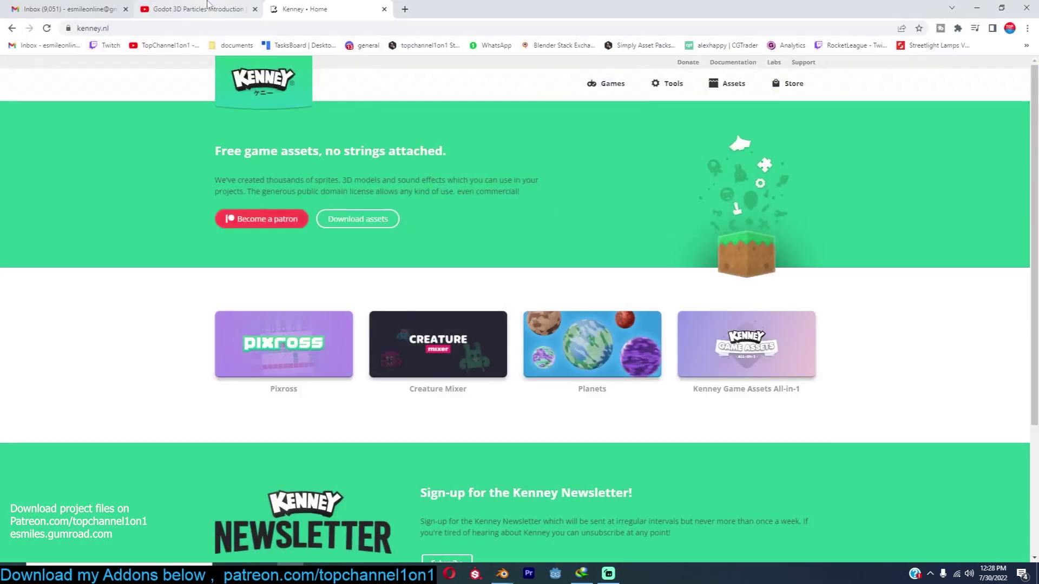
{"action": "left_click", "coordinate": [207, 6]}
{"action": "left_click", "coordinate": [403, 264]}
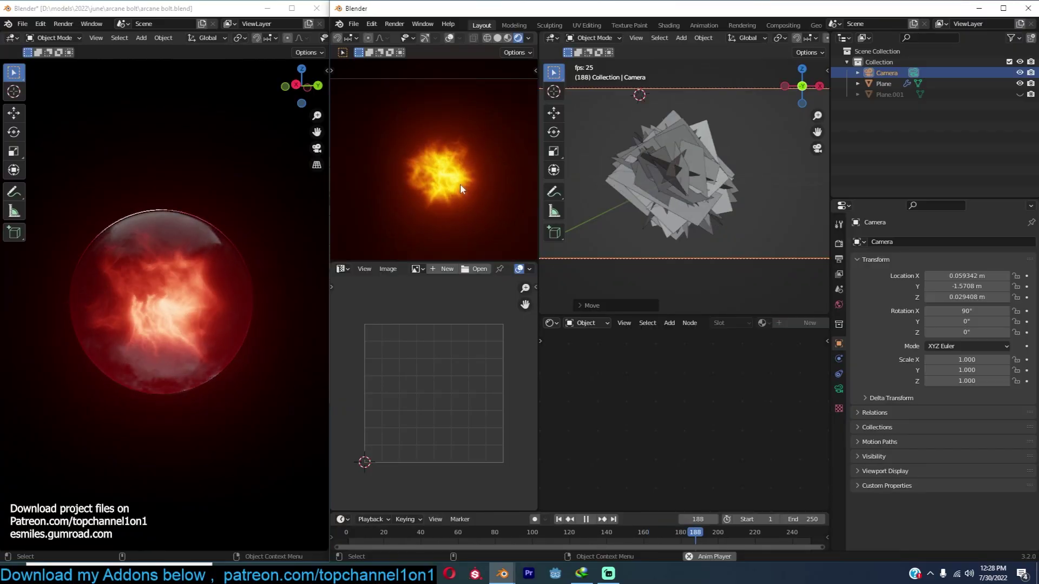
Select the emitter plane and expand its particle system's Textures settings.
{"action": "left_click", "coordinate": [665, 181]}
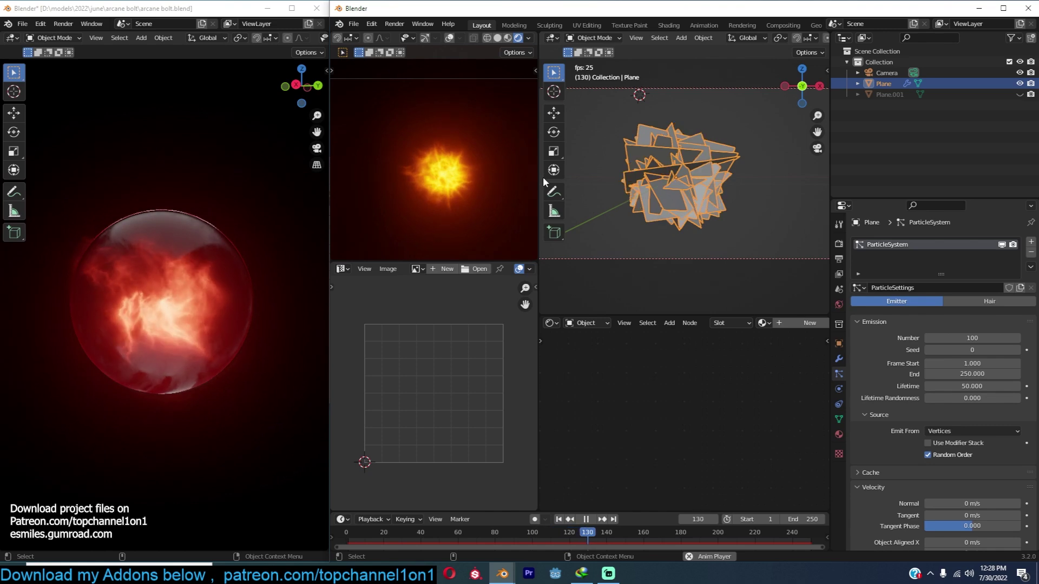
{"action": "scroll", "coordinate": [900, 440], "scroll_direction": "down", "scroll_amount": 12}
{"action": "scroll", "coordinate": [900, 440], "scroll_direction": "down", "scroll_amount": 10}
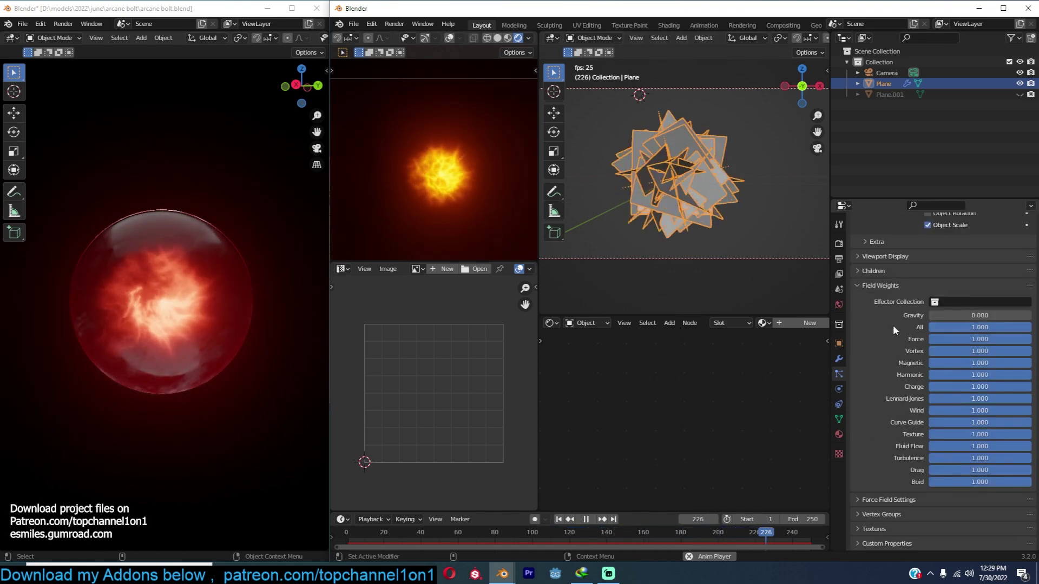
{"action": "left_click", "coordinate": [894, 529]}
{"action": "scroll", "coordinate": [879, 496], "scroll_direction": "down", "scroll_amount": 2}
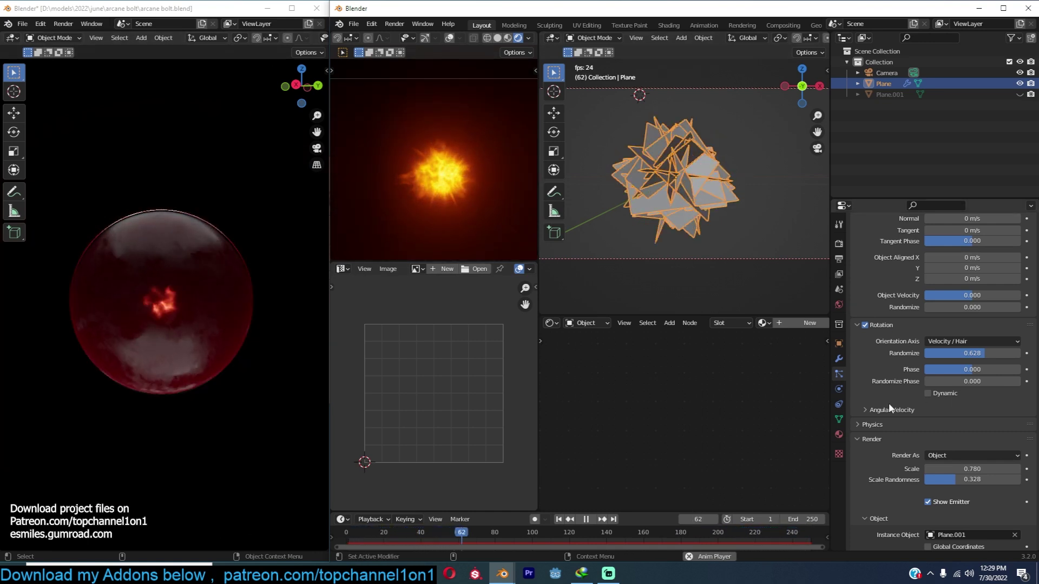
Enable Dynamic particle rotation and set the angular velocity to the Random axis with an amount of 1.
{"action": "left_click", "coordinate": [933, 395]}
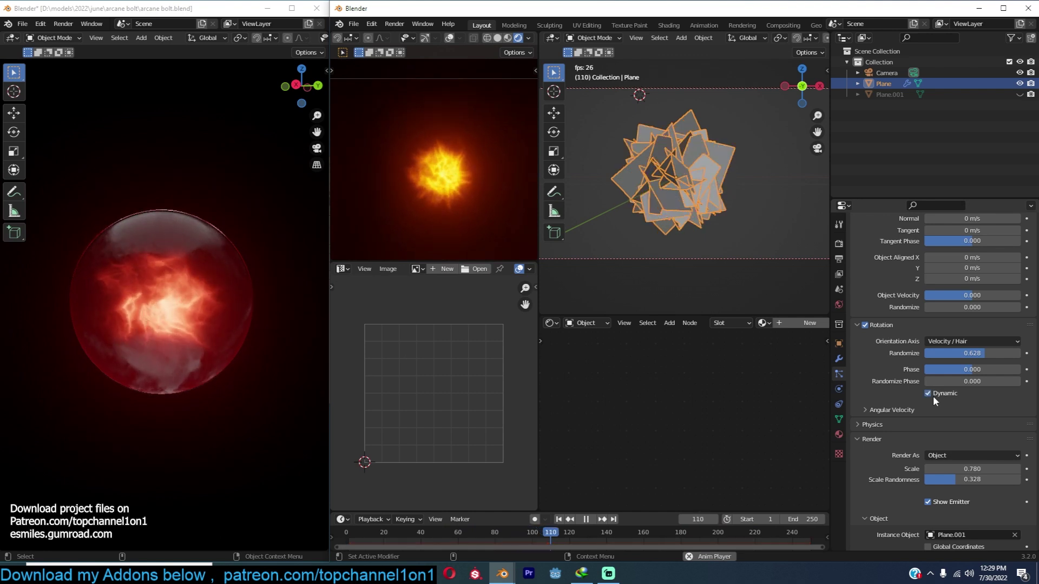
{"action": "left_click", "coordinate": [897, 409]}
{"action": "left_click_drag", "start_coordinate": [952, 438], "coordinate": [1020, 438]}
{"action": "left_click", "coordinate": [952, 439]}
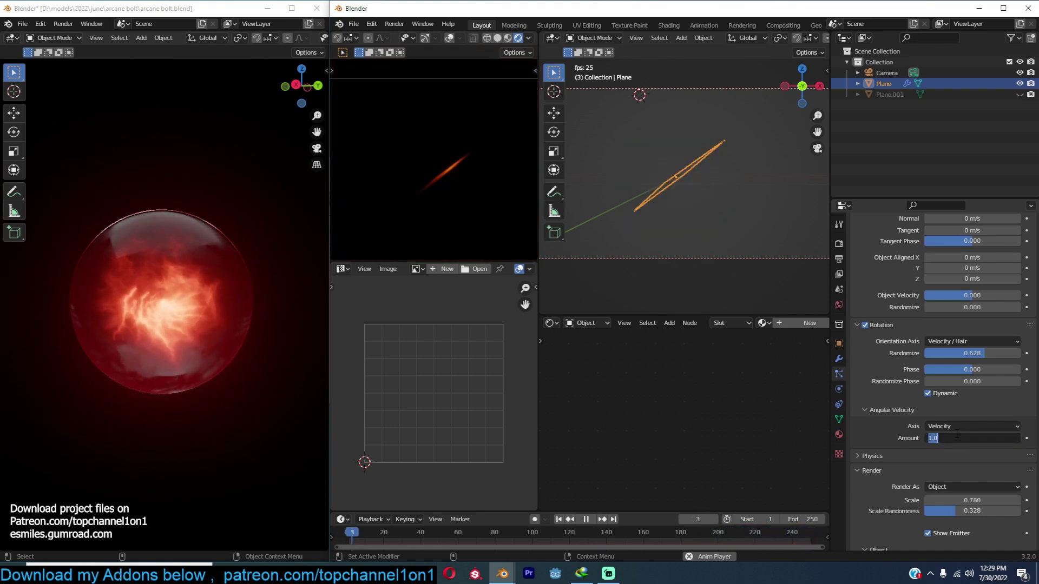
{"action": "type", "text": "1"}
{"action": "key", "text": "Return"}
{"action": "left_click", "coordinate": [965, 426]}
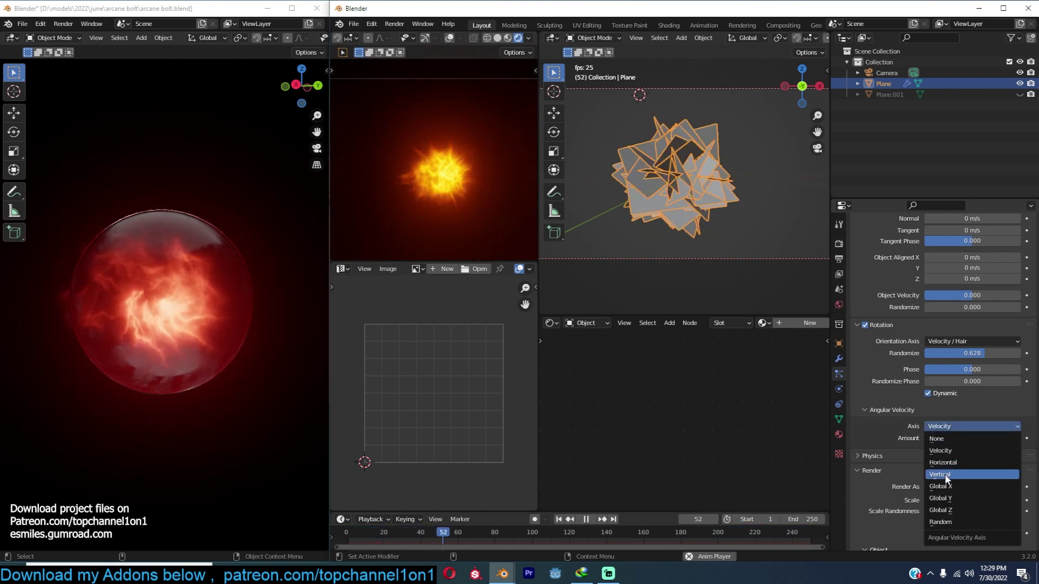
{"action": "left_click", "coordinate": [950, 518]}
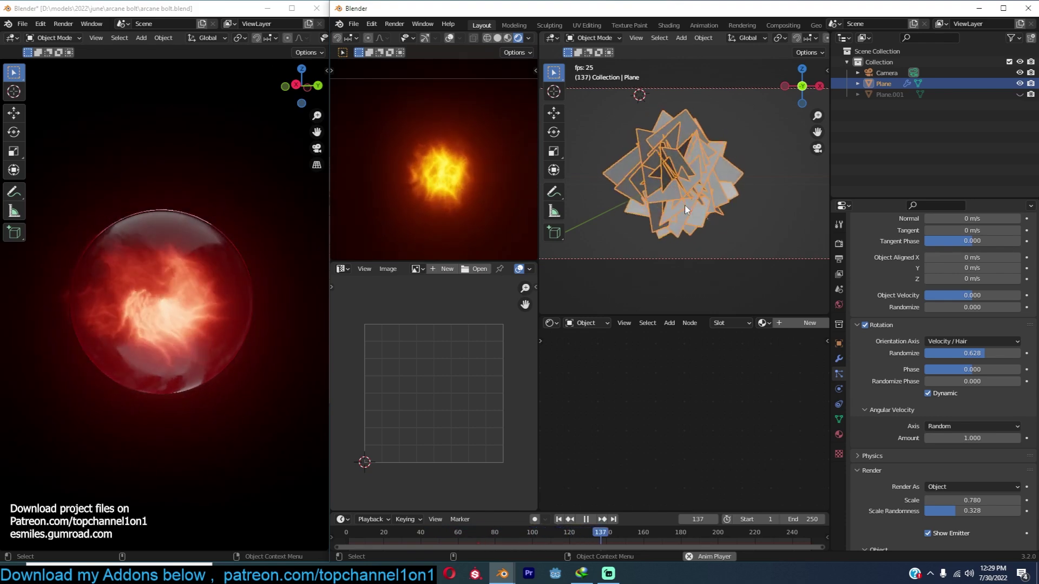
Add a new texture to the particle system's first texture slot and open its settings.
{"action": "scroll", "coordinate": [930, 439], "scroll_direction": "down", "scroll_amount": 15}
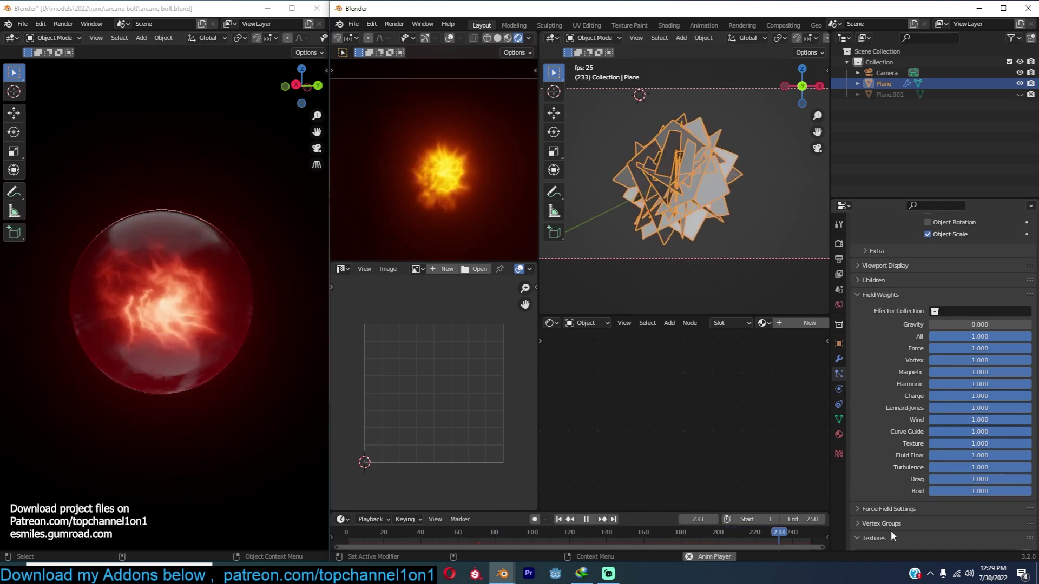
{"action": "scroll", "coordinate": [898, 514], "scroll_direction": "down", "scroll_amount": 3}
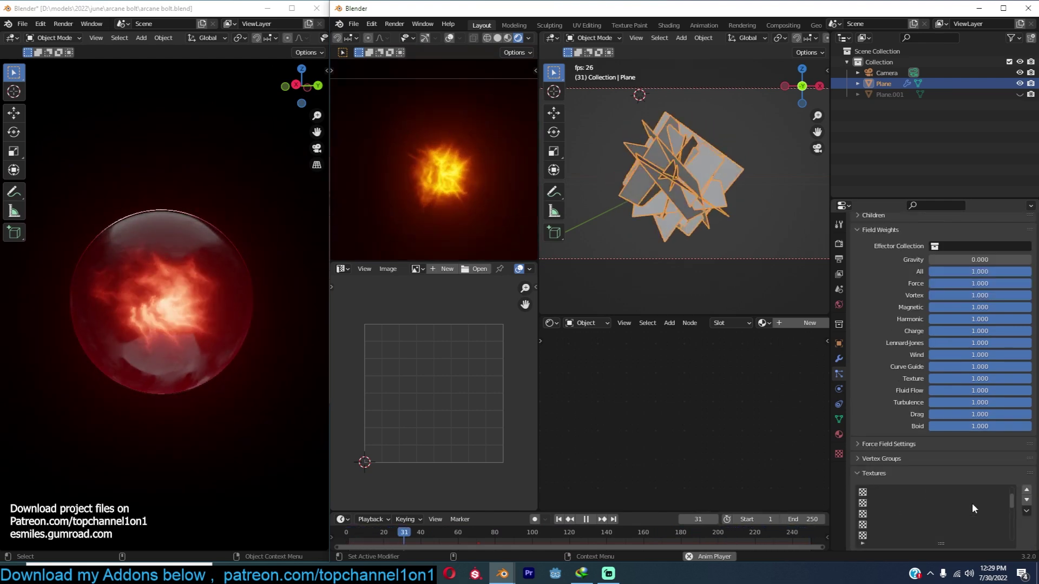
{"action": "left_click_drag", "start_coordinate": [1011, 520], "coordinate": [1014, 495]}
{"action": "scroll", "coordinate": [1026, 514], "scroll_direction": "down", "scroll_amount": 2}
{"action": "left_click", "coordinate": [955, 525]}
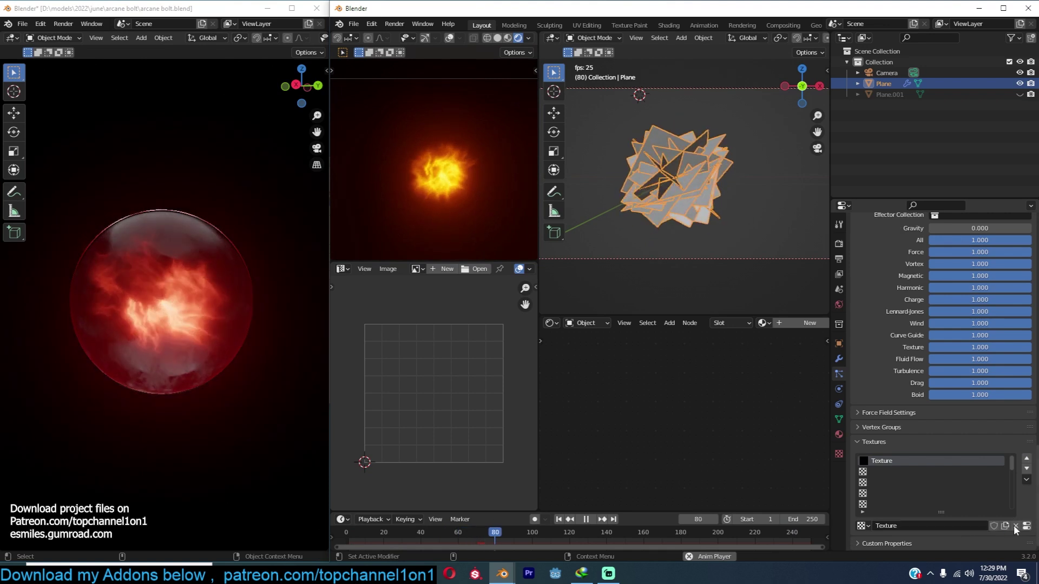
{"action": "left_click", "coordinate": [1024, 525]}
Change the particle texture's type to Blend.
{"action": "scroll", "coordinate": [968, 324], "scroll_direction": "up", "scroll_amount": 4}
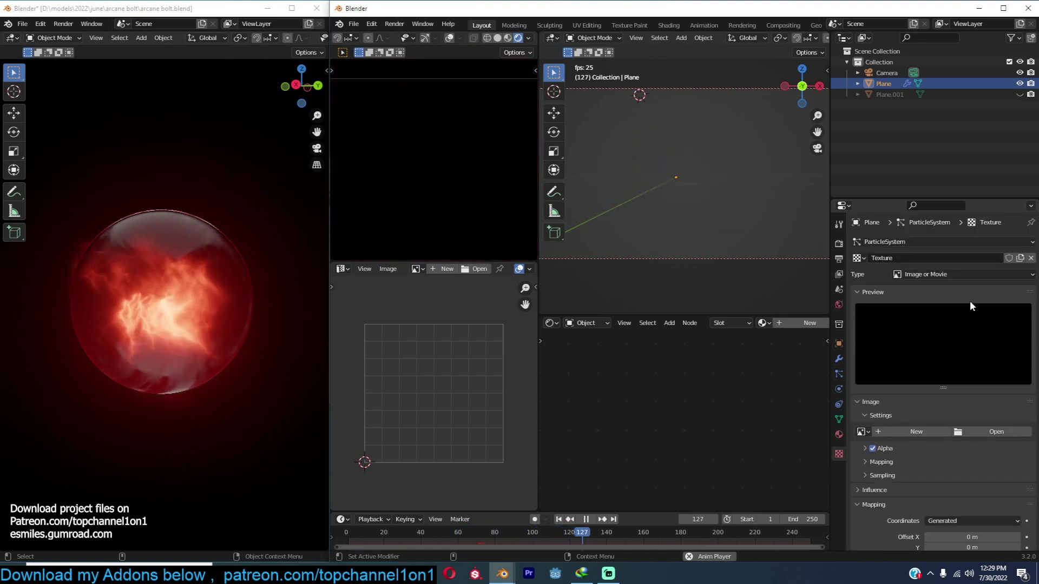
{"action": "left_click", "coordinate": [978, 275]}
{"action": "left_click", "coordinate": [931, 299]}
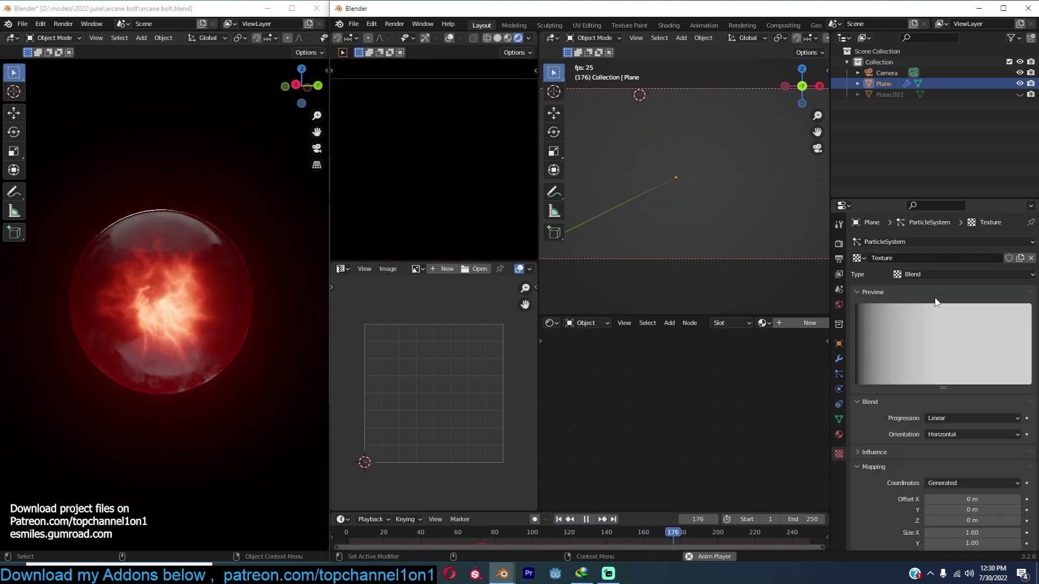
Expand the Blend texture's Influence settings and turn off General Time.
{"action": "scroll", "coordinate": [923, 400], "scroll_direction": "down", "scroll_amount": 2}
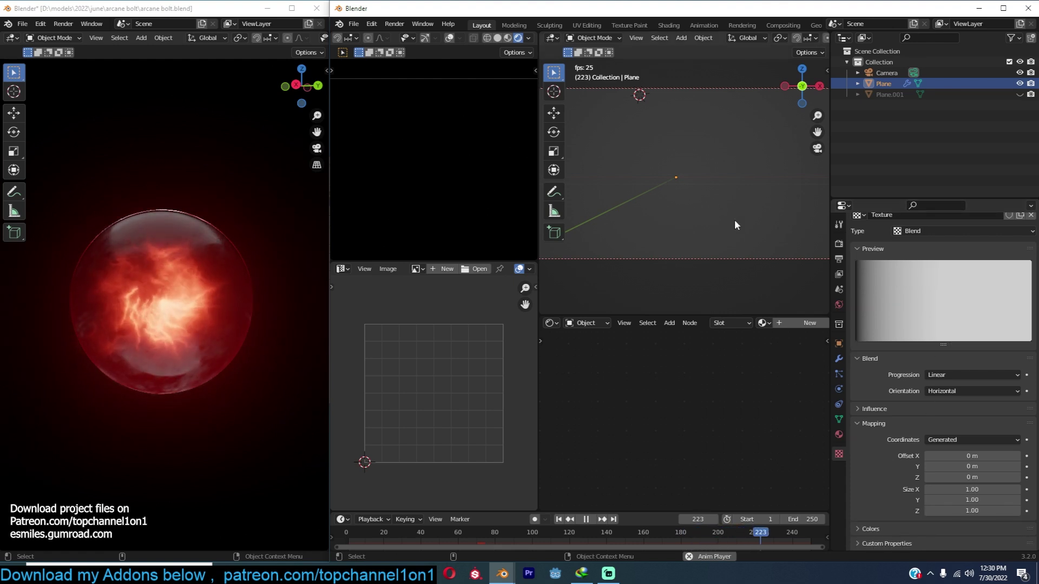
{"action": "left_click", "coordinate": [902, 410]}
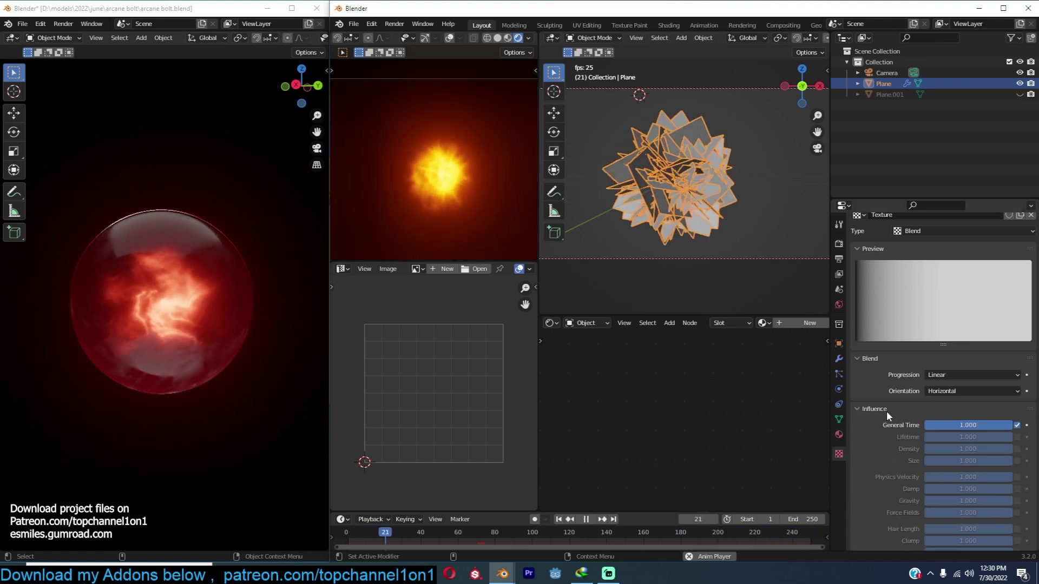
{"action": "left_click", "coordinate": [1017, 425]}
{"action": "left_click", "coordinate": [1017, 425]}
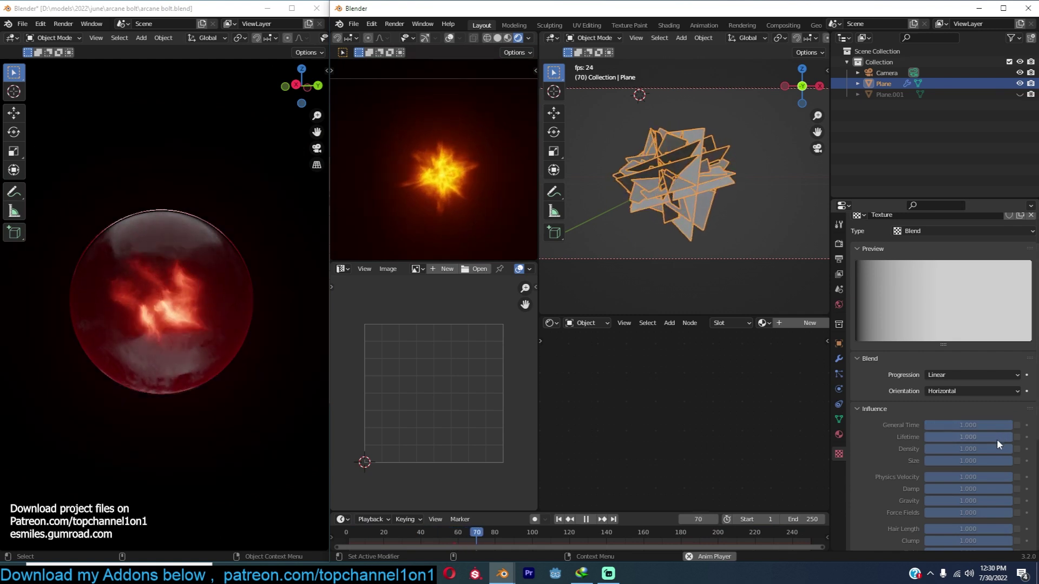
Make the Blend texture influence the particles' Size.
{"action": "scroll", "coordinate": [894, 407], "scroll_direction": "down", "scroll_amount": 3}
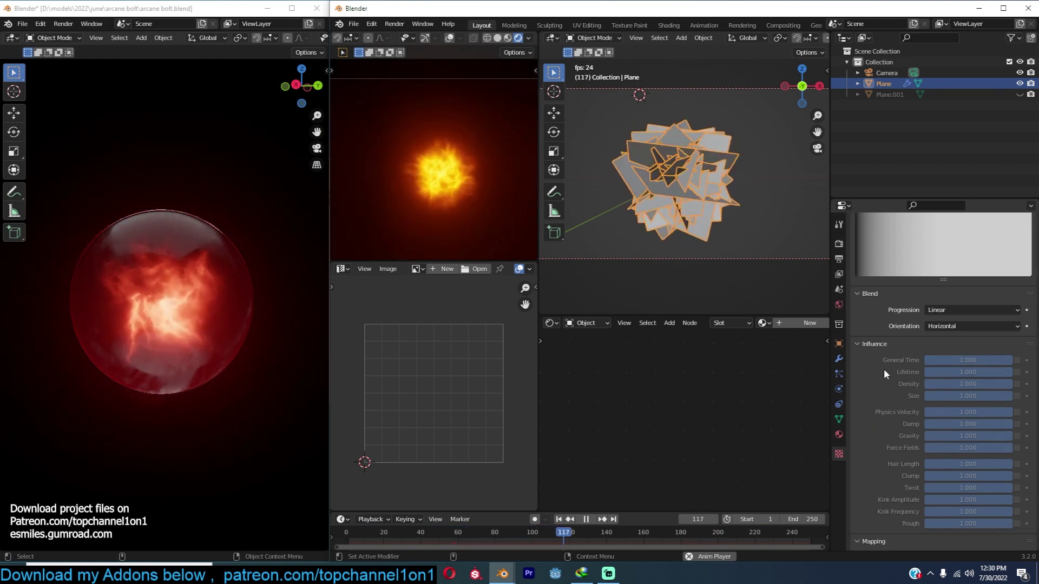
{"action": "left_click", "coordinate": [1017, 396]}
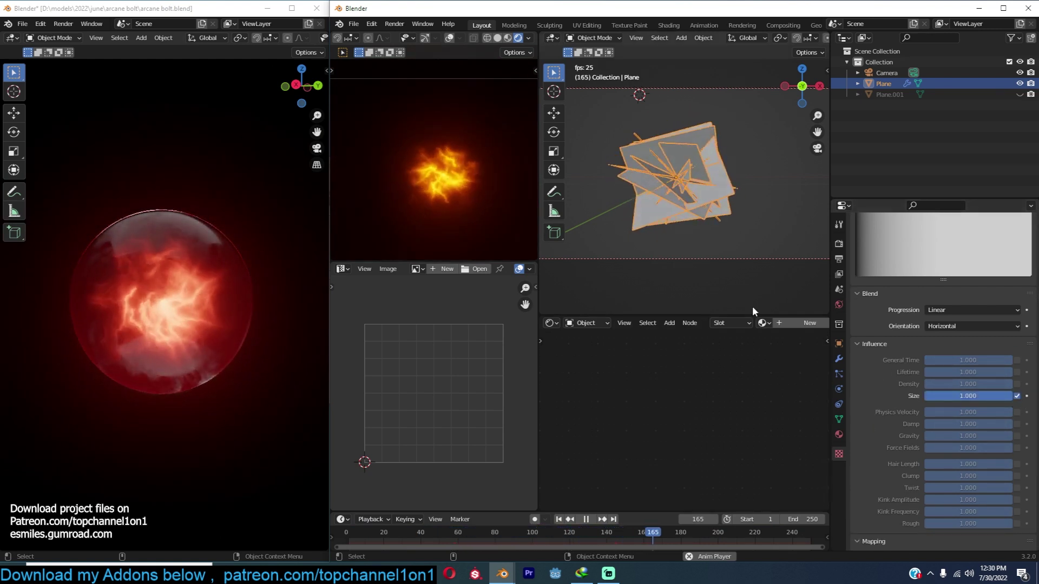
{"action": "scroll", "coordinate": [918, 430], "scroll_direction": "down", "scroll_amount": 3}
{"action": "scroll", "coordinate": [918, 430], "scroll_direction": "up", "scroll_amount": 6}
{"action": "scroll", "coordinate": [918, 430], "scroll_direction": "down", "scroll_amount": 8}
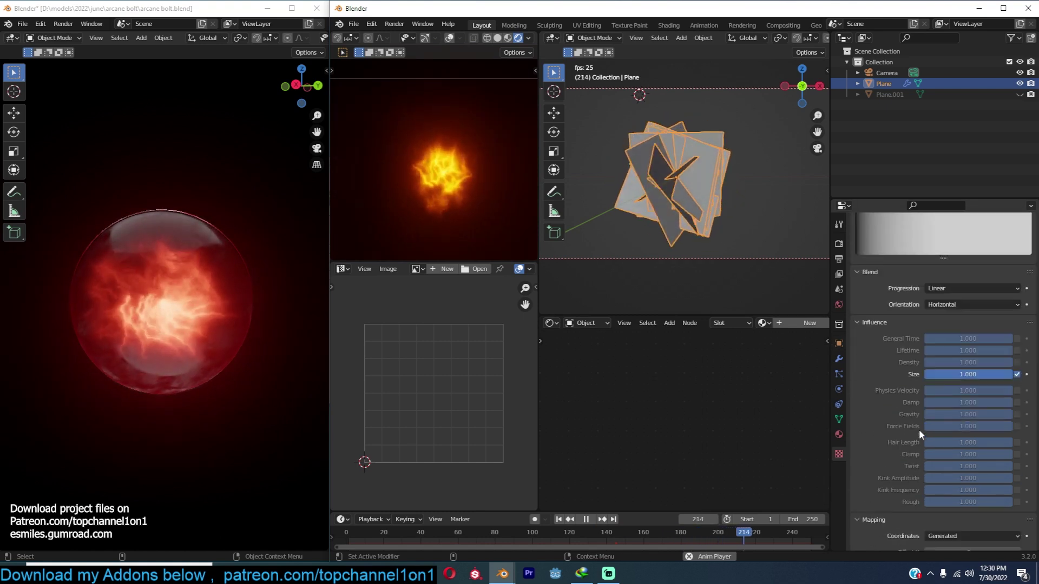
{"action": "scroll", "coordinate": [918, 430], "scroll_direction": "up", "scroll_amount": 9}
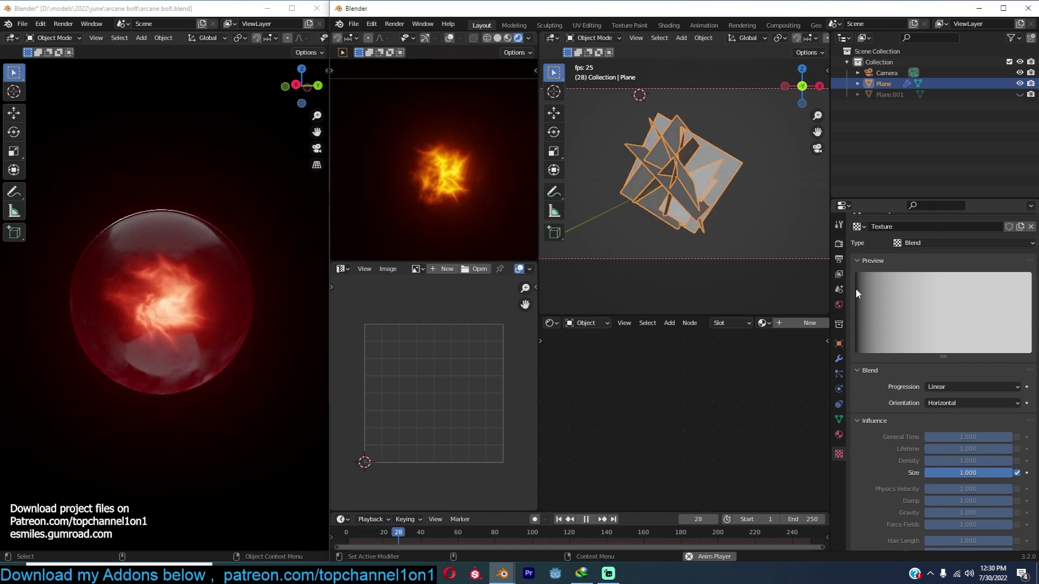
Collapse the texture's Influence and Mapping settings, then enable and expand the Color Ramp in its Colors settings.
{"action": "left_click", "coordinate": [862, 421]}
{"action": "left_click", "coordinate": [872, 435]}
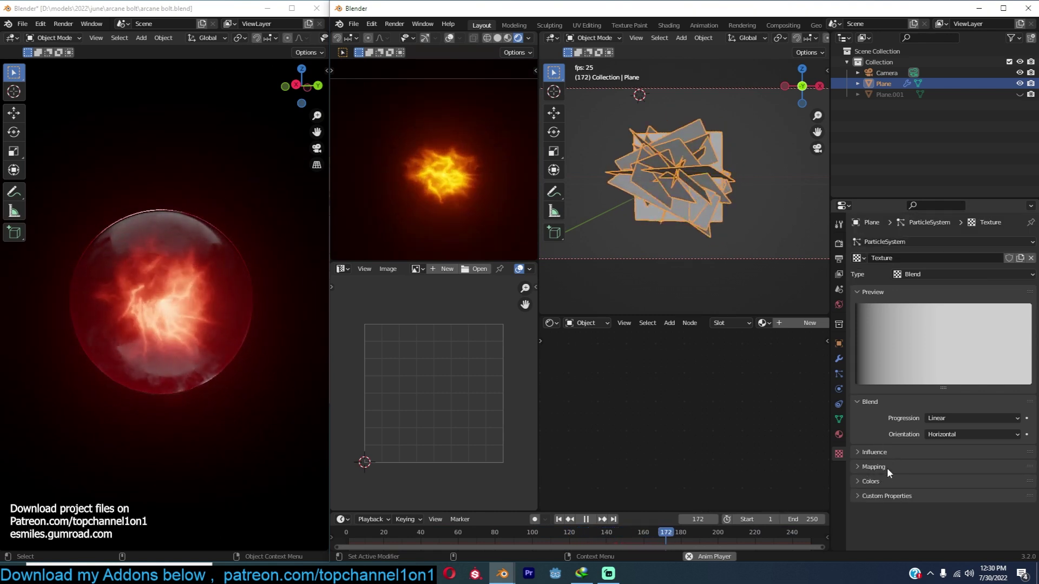
{"action": "left_click", "coordinate": [893, 479]}
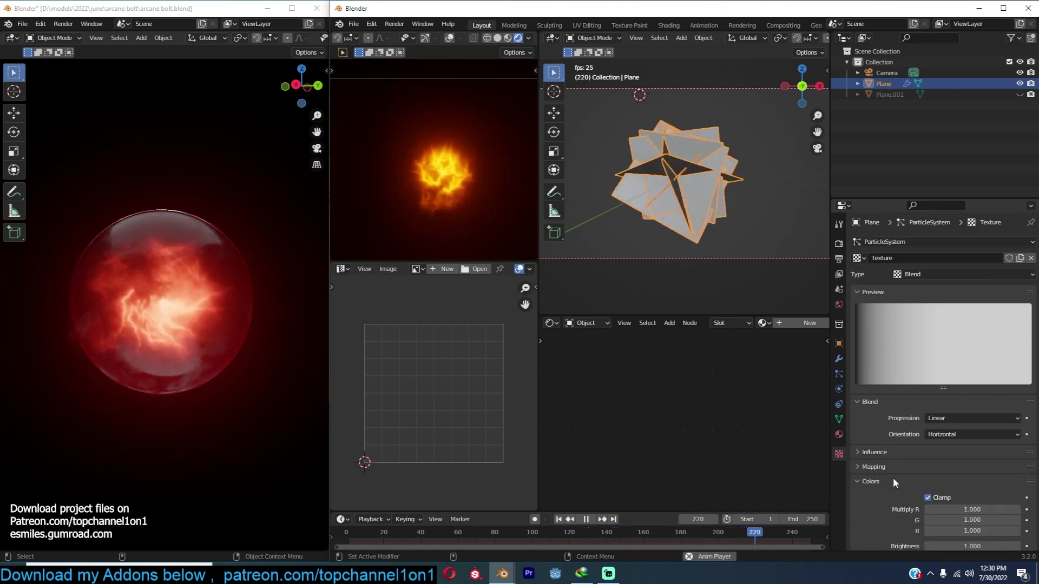
{"action": "scroll", "coordinate": [893, 477], "scroll_direction": "down", "scroll_amount": 3}
{"action": "left_click", "coordinate": [872, 529]}
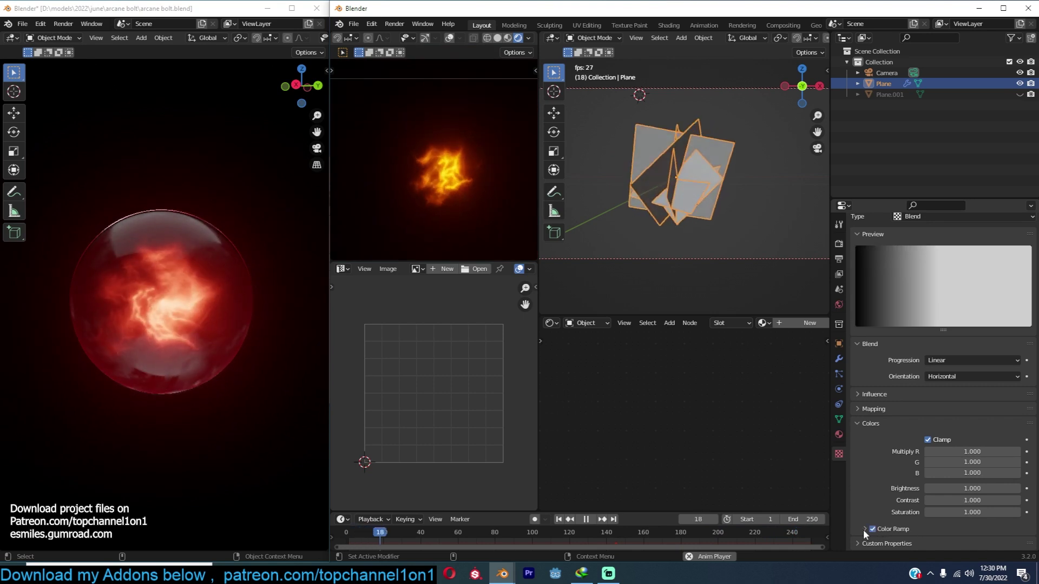
{"action": "left_click", "coordinate": [864, 529]}
{"action": "scroll", "coordinate": [898, 501], "scroll_direction": "down", "scroll_amount": 1}
{"action": "scroll", "coordinate": [898, 501], "scroll_direction": "down", "scroll_amount": 2}
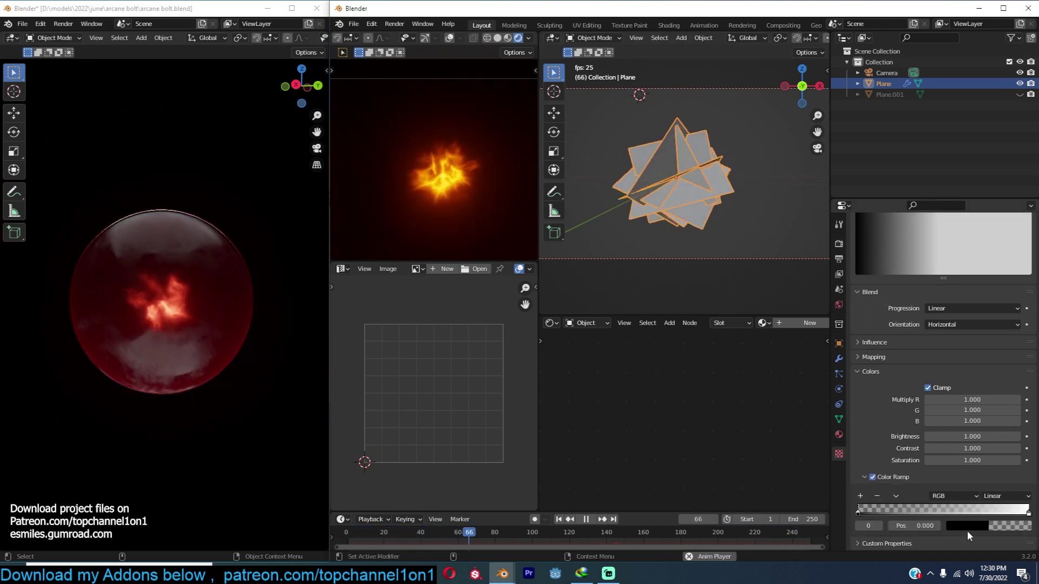
Add a middle stop at 0.5 to the color ramp, making the first stop opaque black, the middle white and the last black.
{"action": "left_click", "coordinate": [861, 498]}
{"action": "left_click", "coordinate": [862, 512]}
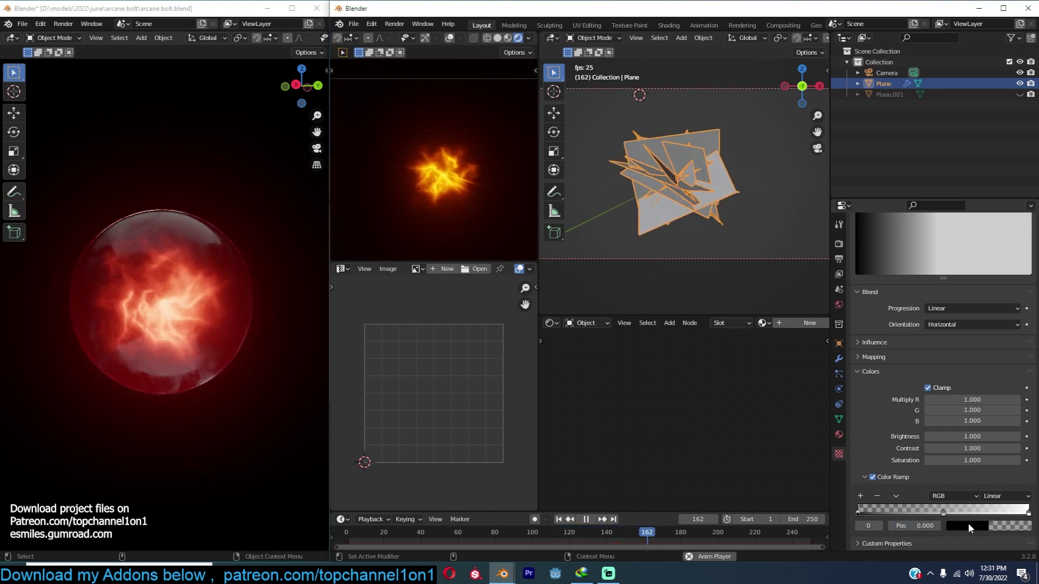
{"action": "left_click", "coordinate": [1008, 525]}
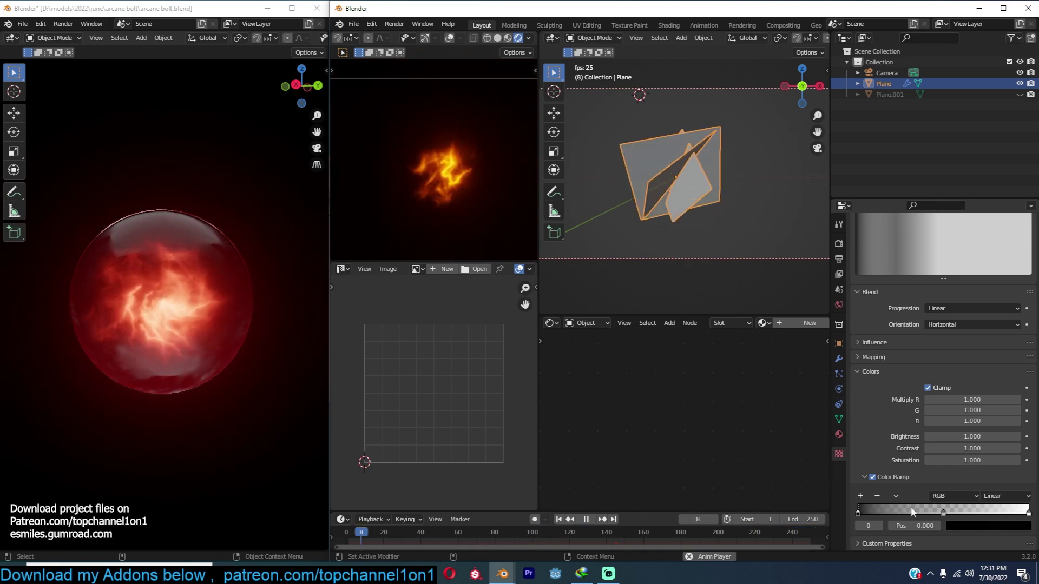
{"action": "left_click", "coordinate": [993, 524]}
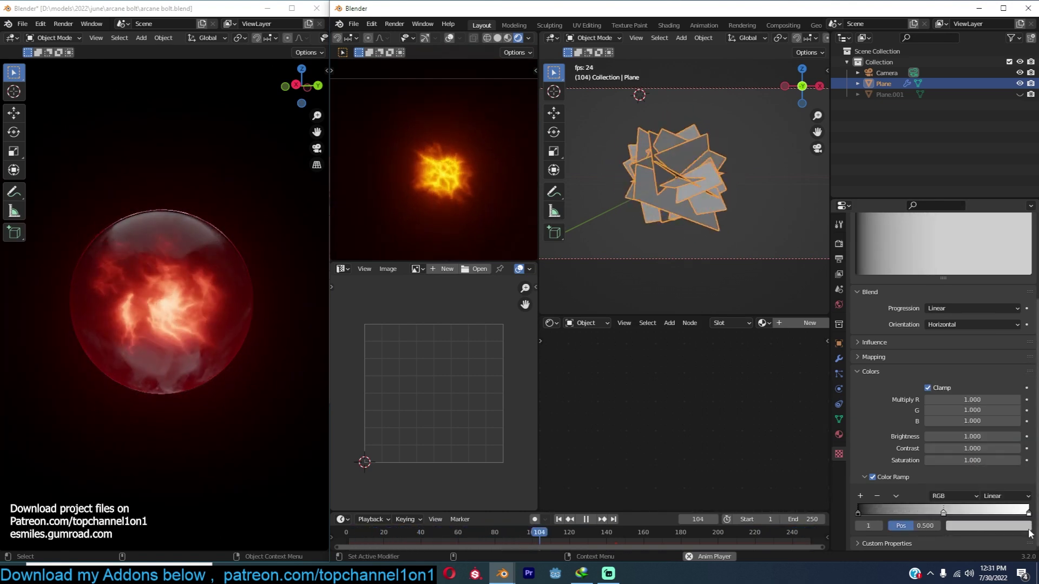
{"action": "left_click", "coordinate": [1018, 528]}
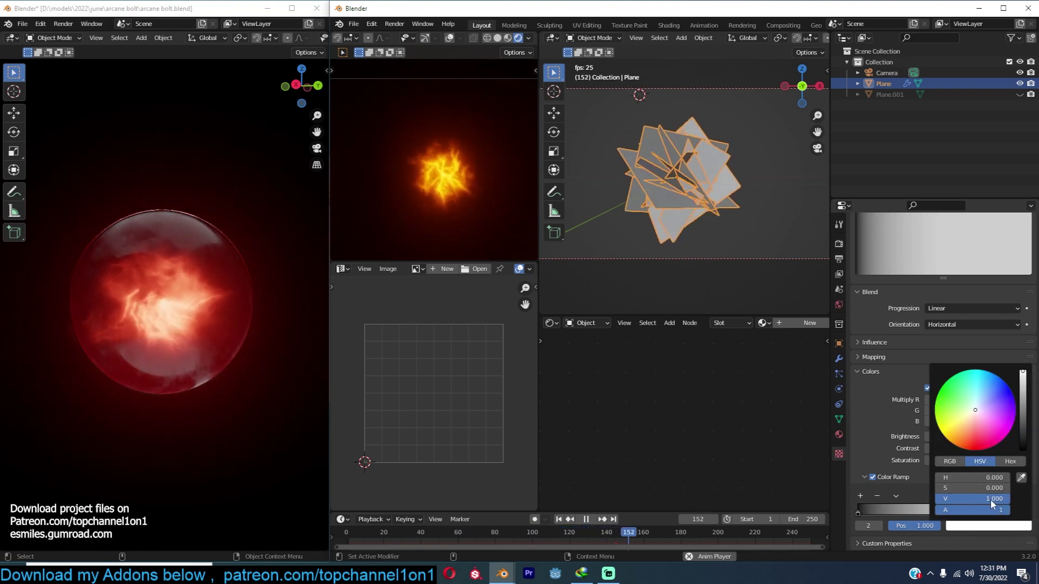
{"action": "left_click", "coordinate": [1013, 525]}
{"action": "left_click_drag", "start_coordinate": [1007, 498], "coordinate": [938, 498]}
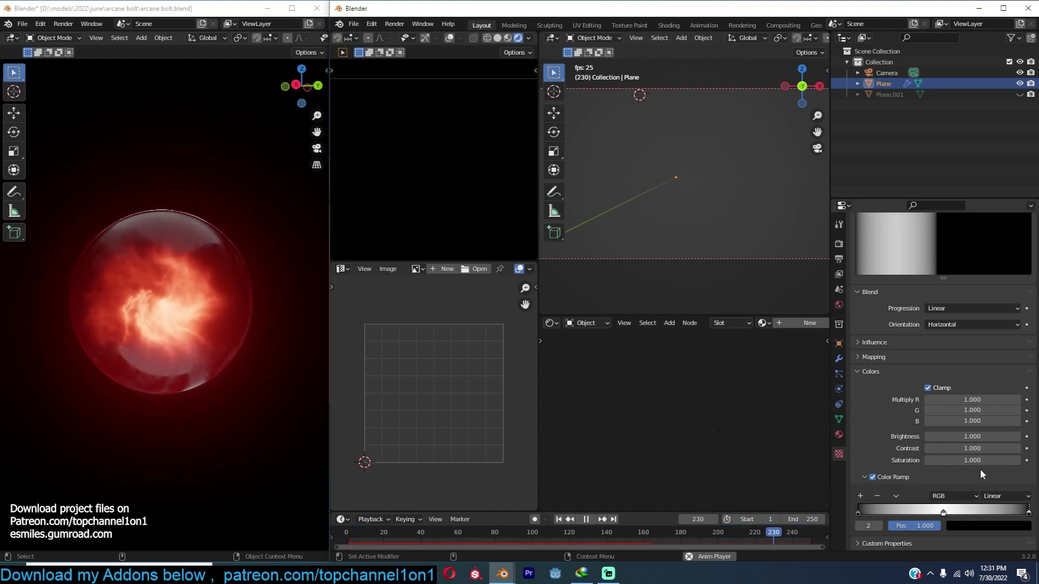
Set the Blend texture's mapping coordinates to Strand / Particle.
{"action": "left_click", "coordinate": [882, 358]}
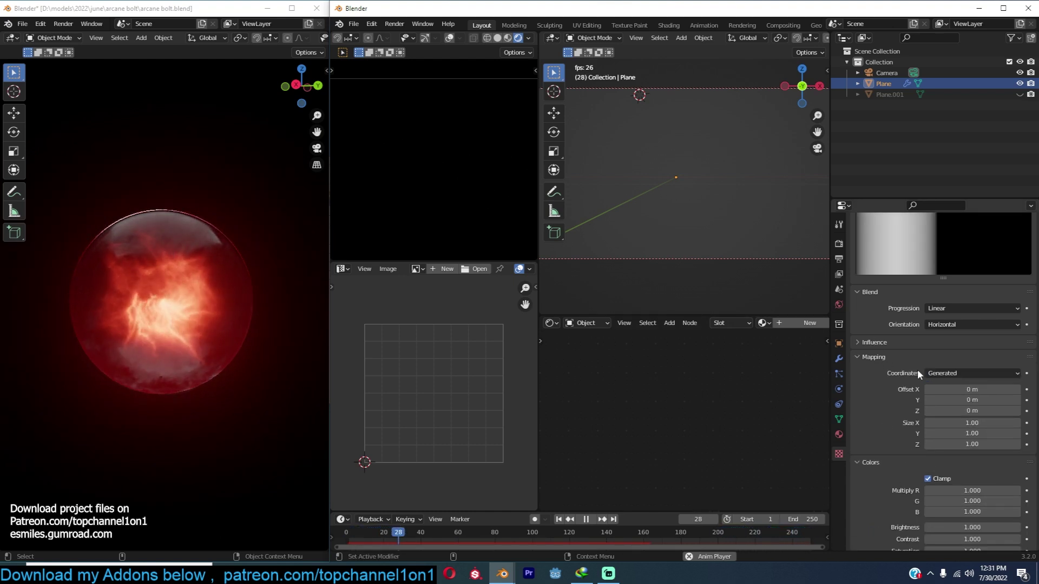
{"action": "left_click", "coordinate": [943, 373]}
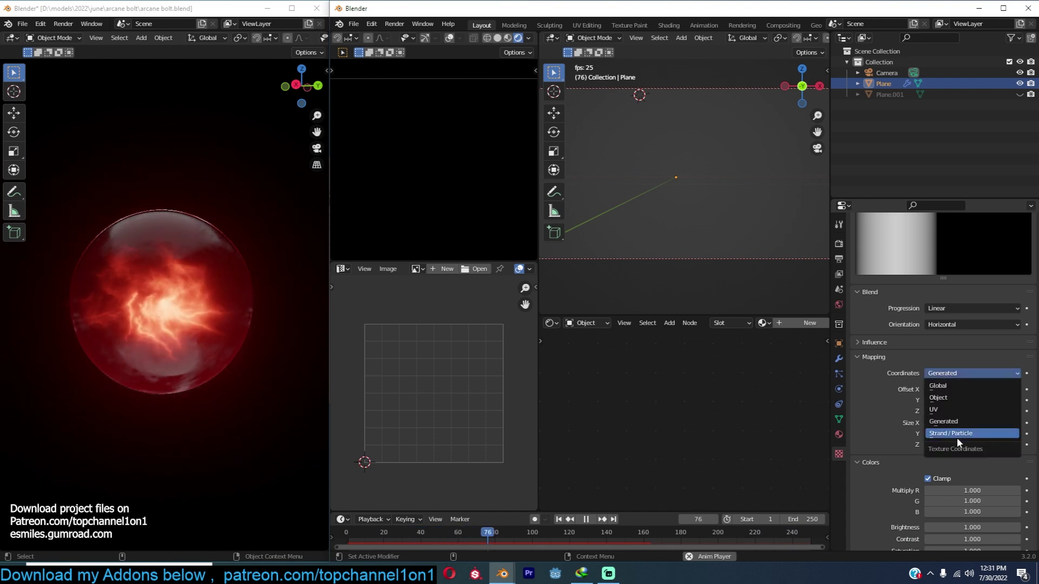
{"action": "left_click", "coordinate": [956, 433]}
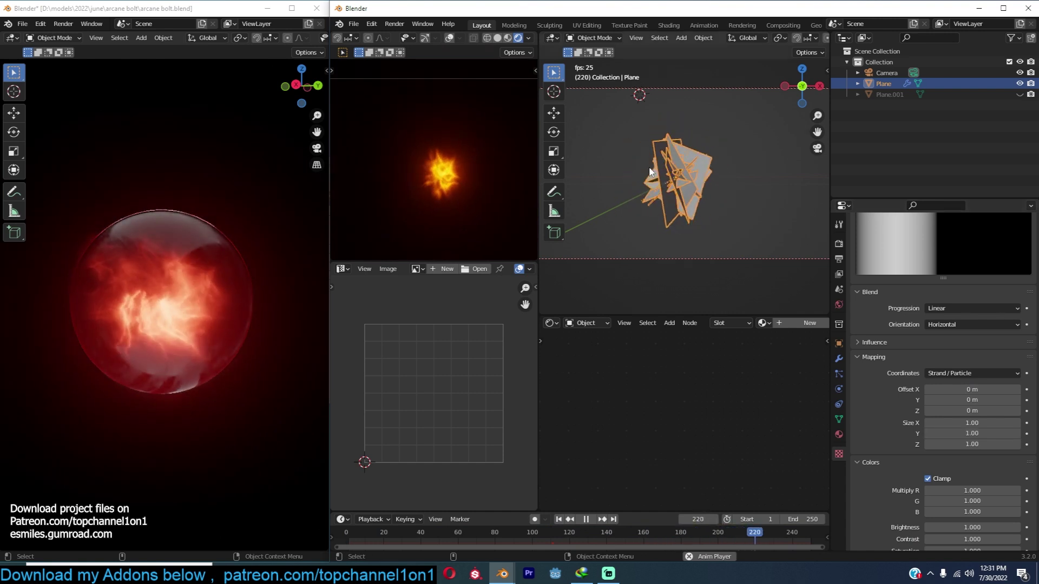
Set the particle system's emission lifetime to 100 frames.
{"action": "left_click", "coordinate": [838, 374]}
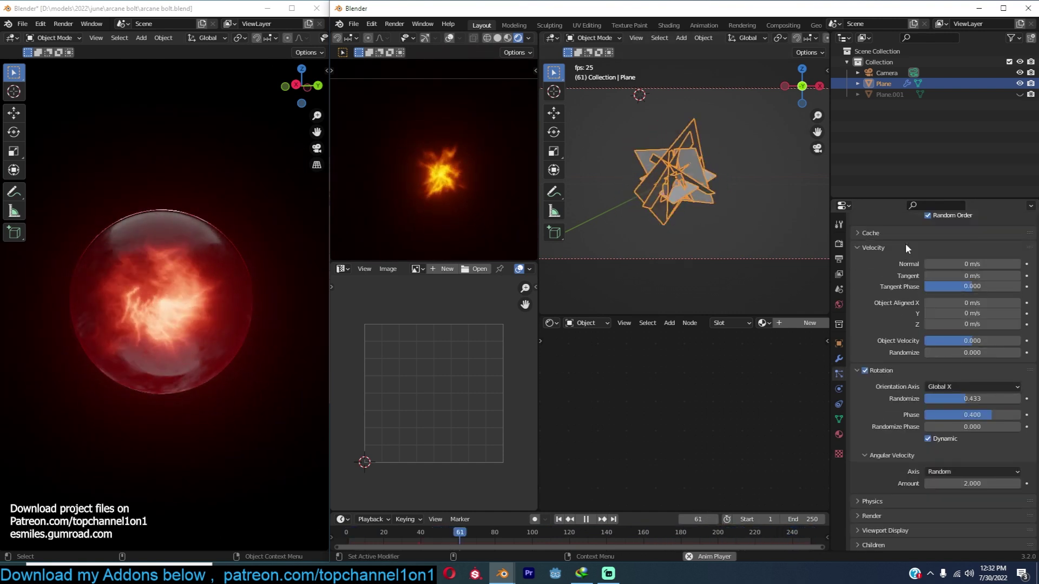
{"action": "scroll", "coordinate": [905, 242], "scroll_direction": "up", "scroll_amount": 15}
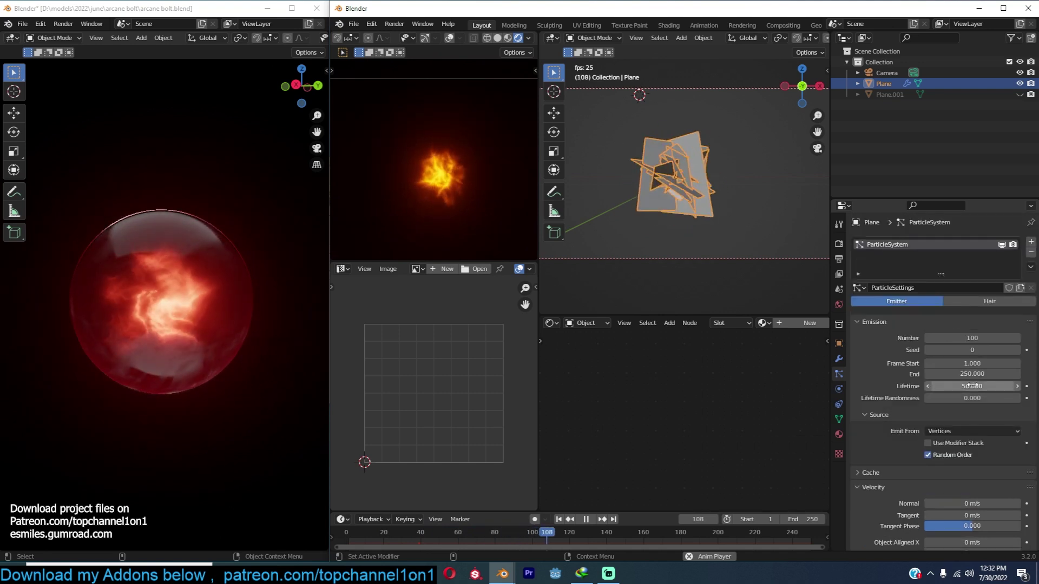
{"action": "left_click", "coordinate": [972, 385]}
{"action": "type", "text": "1000"}
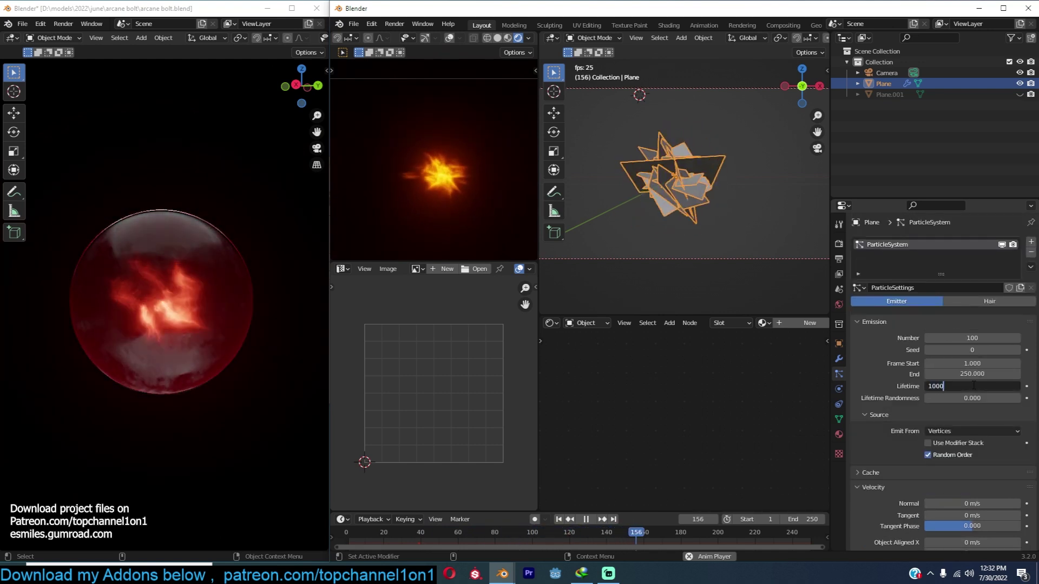
{"action": "key", "text": "Return"}
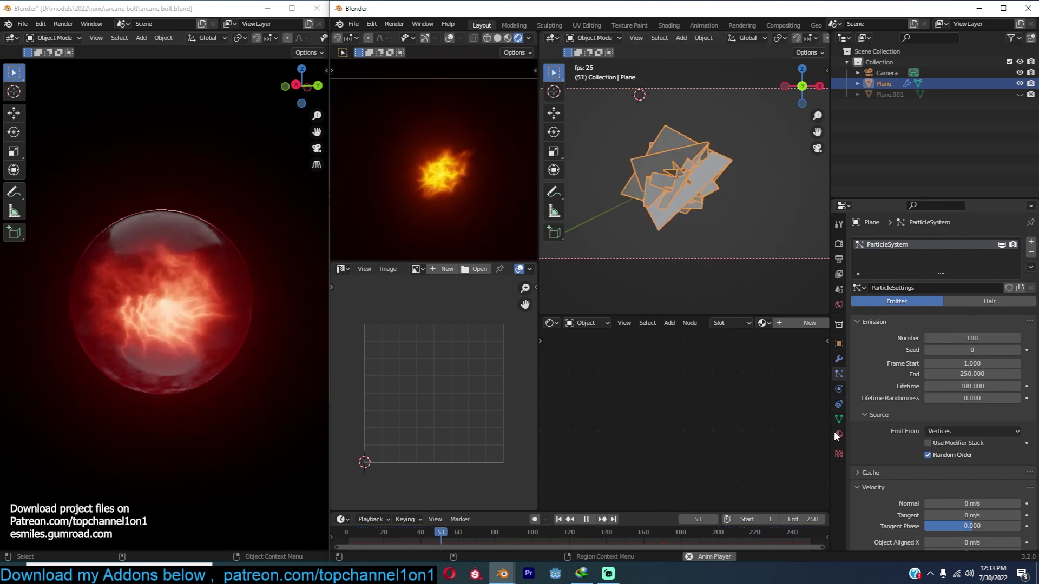
Change the interpolation of the particle texture's color ramp to B-Spline.
{"action": "left_click", "coordinate": [839, 454]}
{"action": "scroll", "coordinate": [925, 476], "scroll_direction": "down", "scroll_amount": 5}
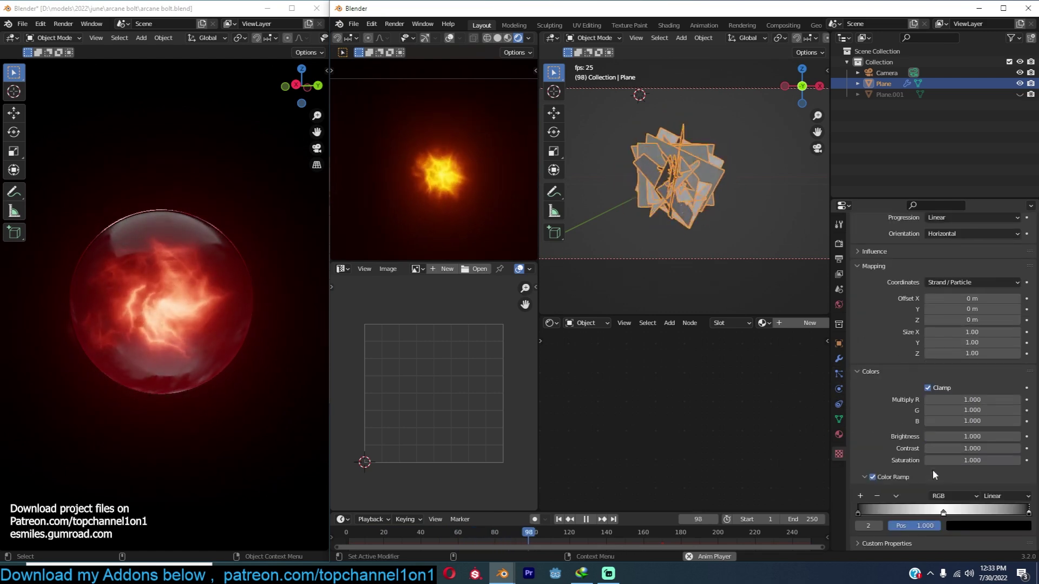
{"action": "left_click", "coordinate": [1004, 496]}
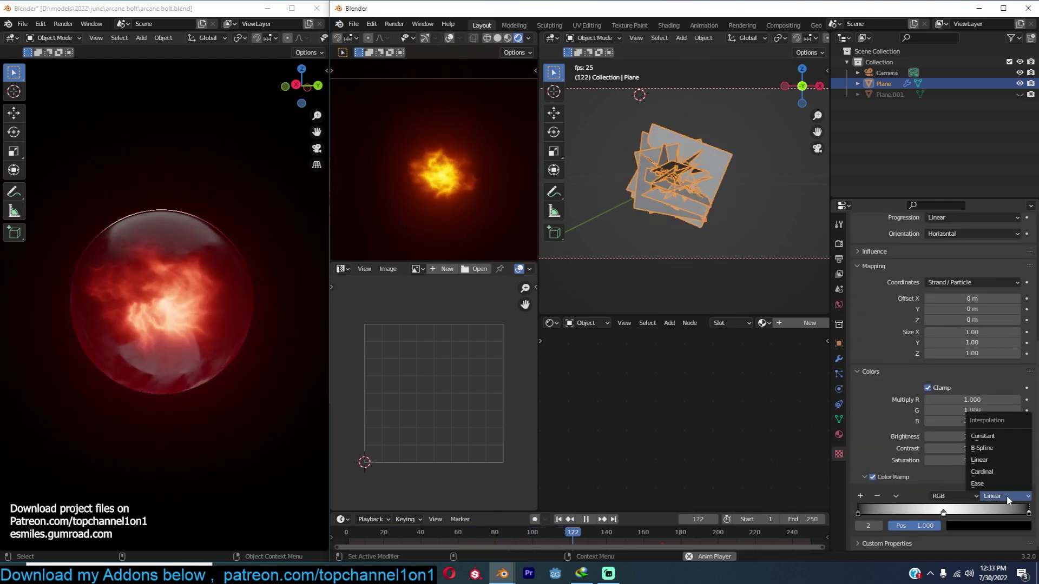
{"action": "left_click", "coordinate": [997, 449]}
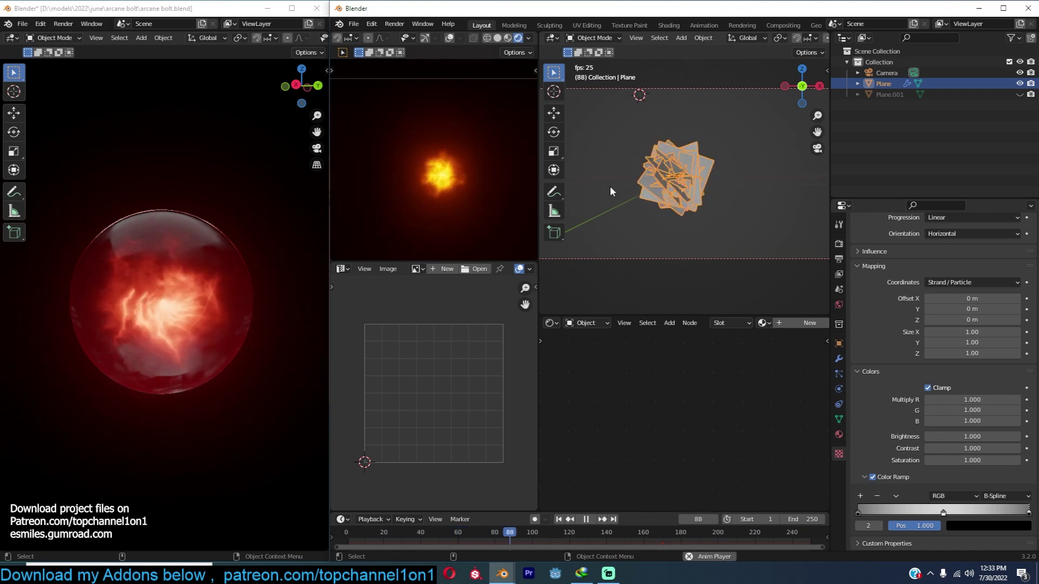
Set the particle emission's start frame to -100.
{"action": "scroll", "coordinate": [909, 367], "scroll_direction": "up", "scroll_amount": 8}
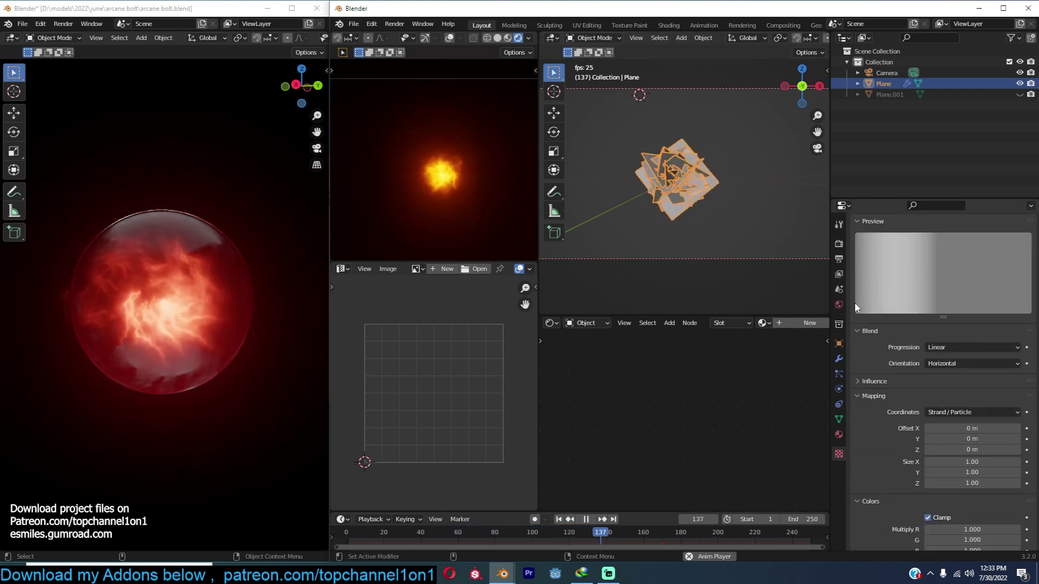
{"action": "left_click", "coordinate": [839, 373]}
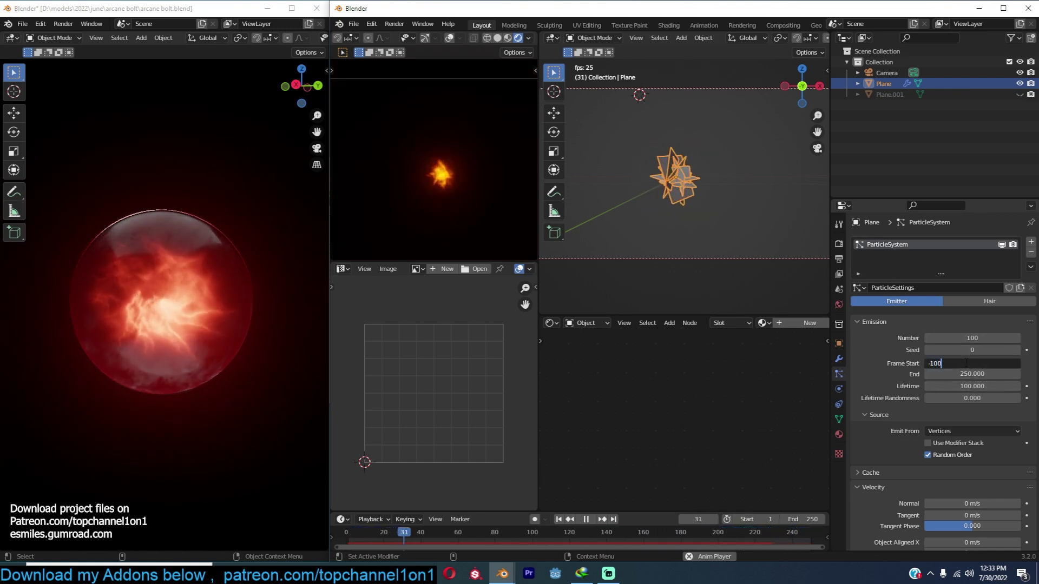
{"action": "key", "text": "Return"}
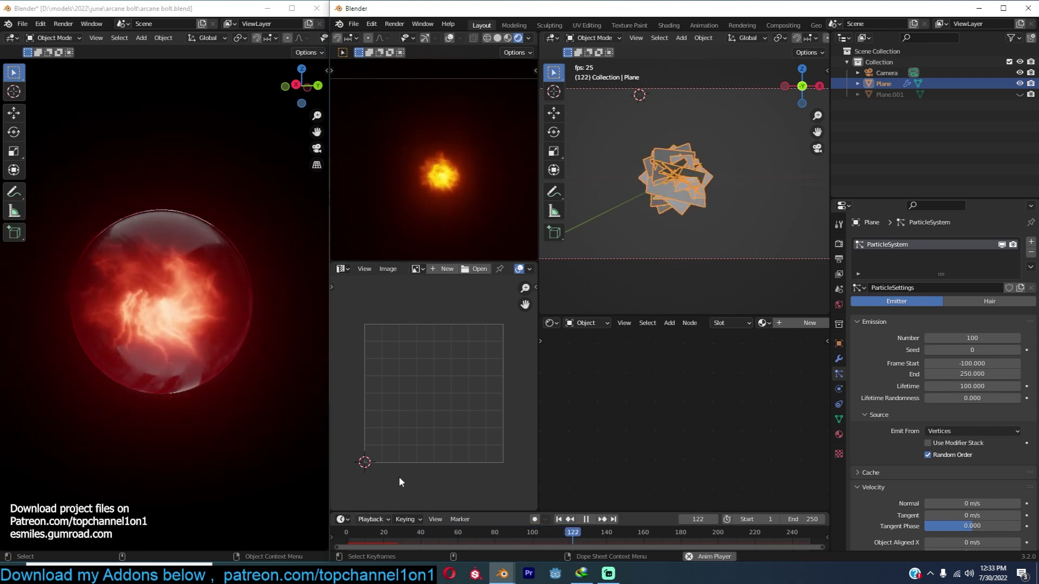
Set the particle emission's start frame to 0.
{"action": "left_click", "coordinate": [946, 364]}
{"action": "type", "text": "0"}
{"action": "key", "text": "Return"}
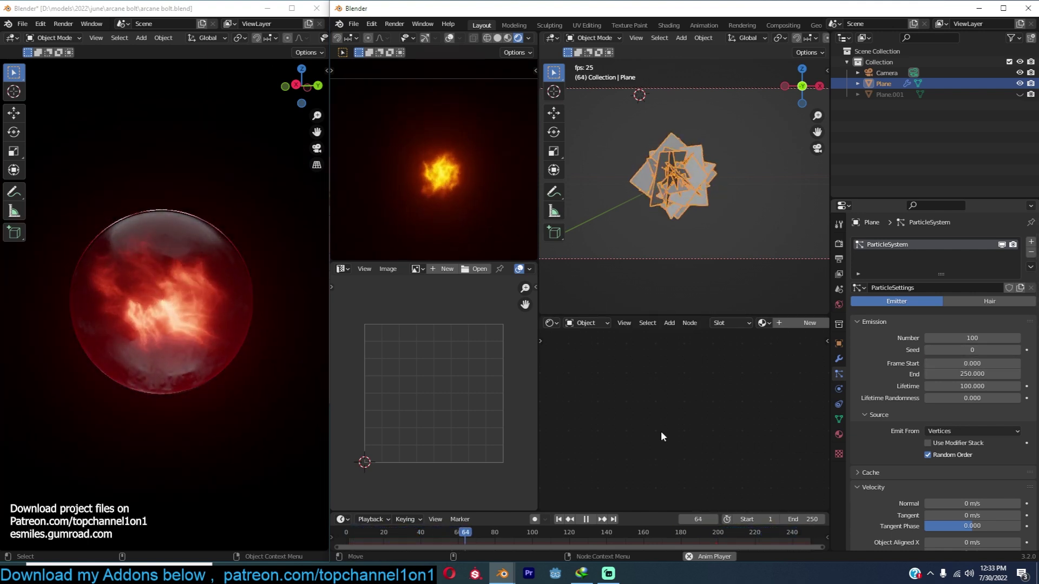
Select the hidden Plane.001 and change its material's Emission color to a slightly less saturated orange-red.
{"action": "left_click", "coordinate": [892, 94]}
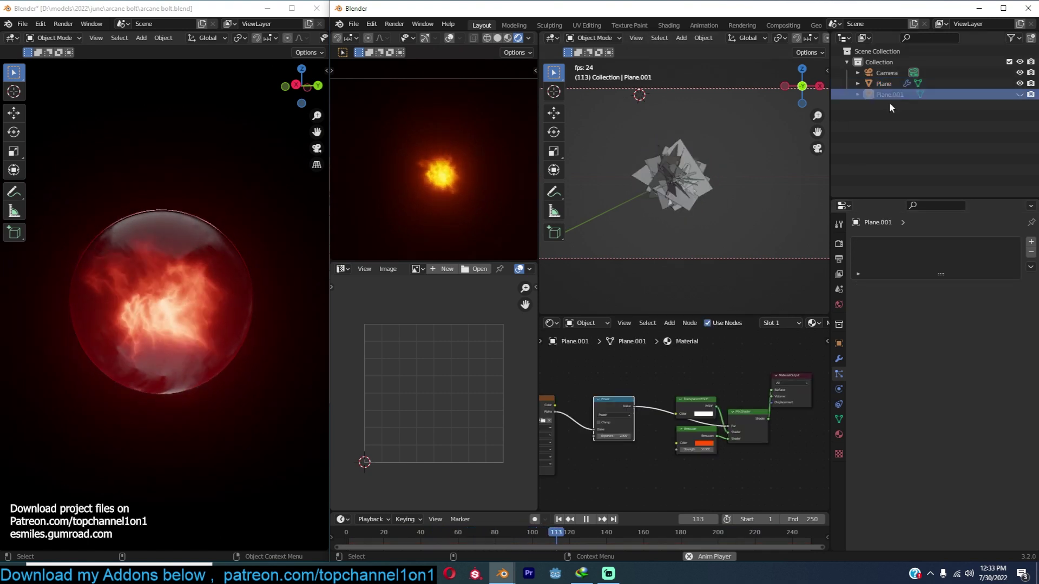
{"action": "scroll", "coordinate": [700, 459], "scroll_direction": "up", "scroll_amount": 3}
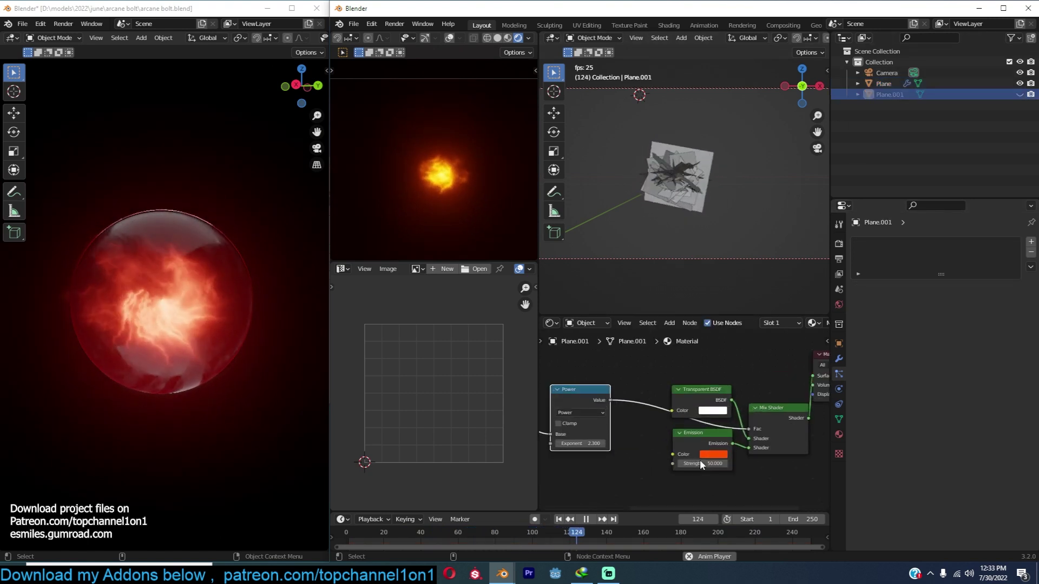
{"action": "scroll", "coordinate": [671, 444], "scroll_direction": "up", "scroll_amount": 2}
{"action": "left_click", "coordinate": [648, 437]}
{"action": "left_click", "coordinate": [681, 331]}
{"action": "left_click_drag", "start_coordinate": [682, 330], "coordinate": [680, 348]}
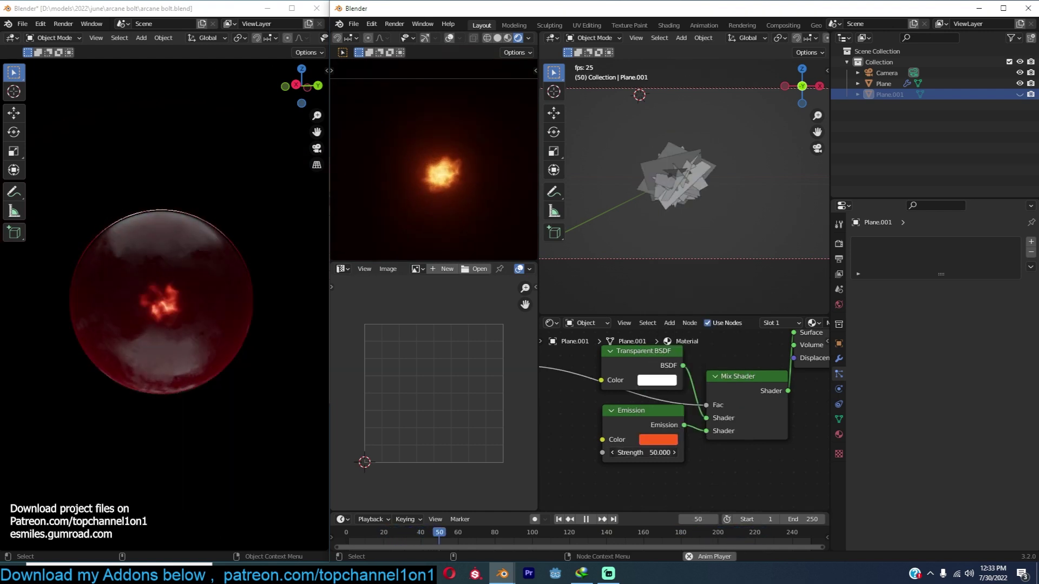
Try an Emission strength of 100 on the spark material, and set it back to 50.
{"action": "left_click", "coordinate": [667, 452]}
{"action": "type", "text": "100"}
{"action": "key", "text": "Return"}
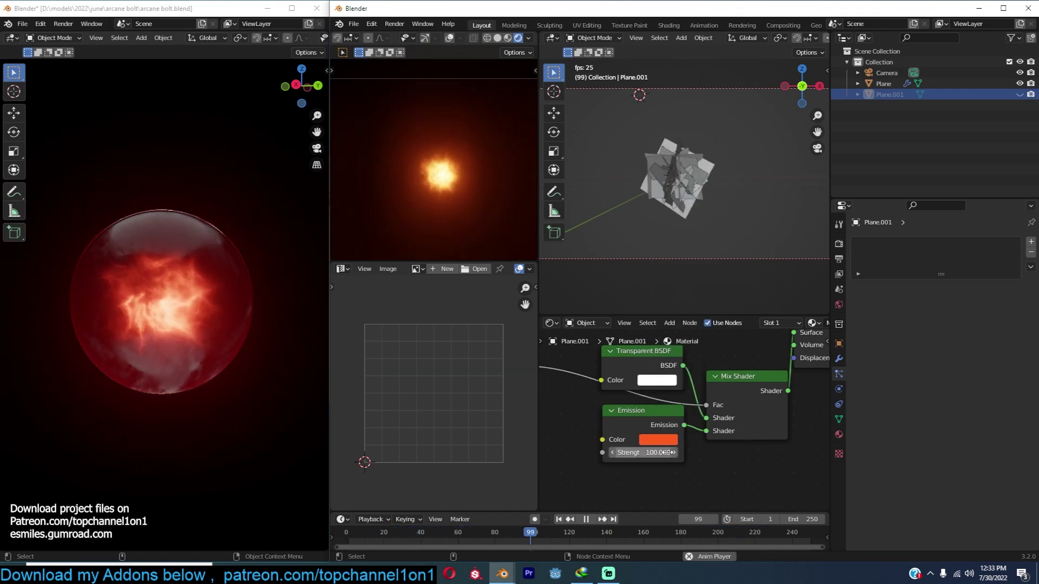
{"action": "left_click", "coordinate": [667, 452]}
{"action": "type", "text": "50"}
{"action": "key", "text": "Return"}
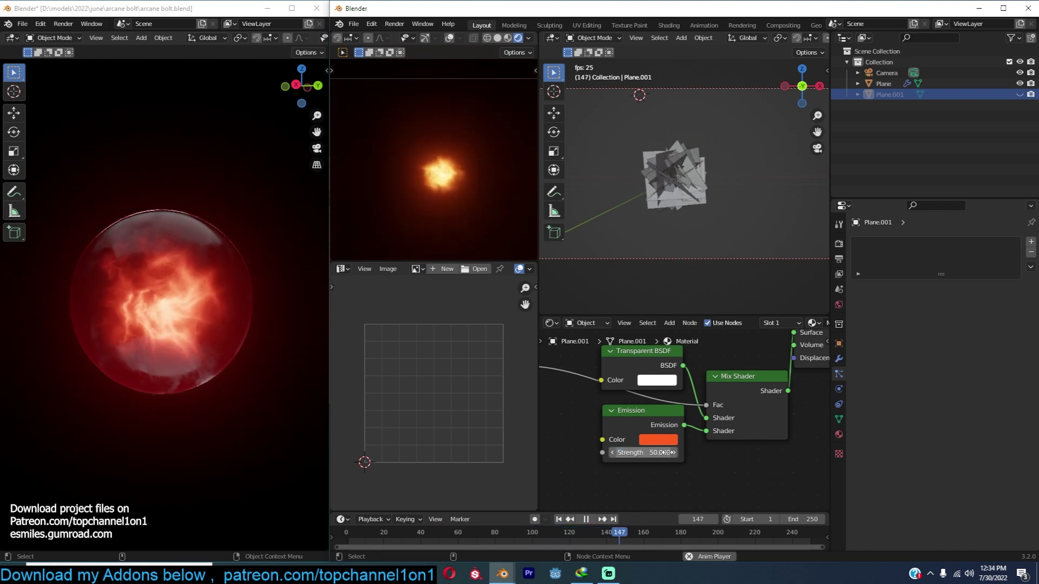
{"action": "scroll", "coordinate": [665, 411], "scroll_direction": "down", "scroll_amount": 5}
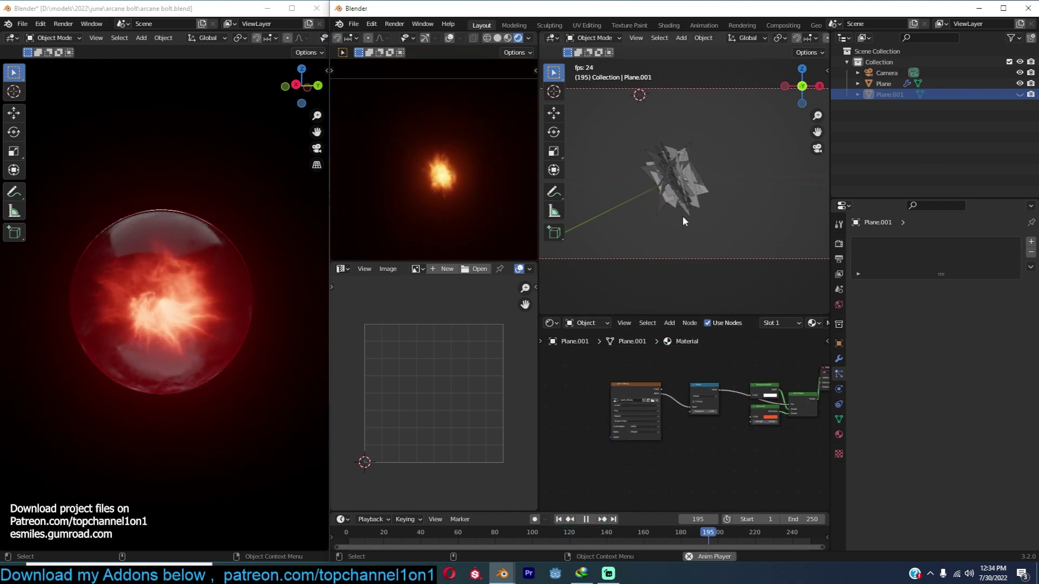
Add a UV sphere at the world origin and scale it down to roughly the size of the particle cluster.
{"action": "scroll", "coordinate": [683, 216], "scroll_direction": "up", "scroll_amount": 3}
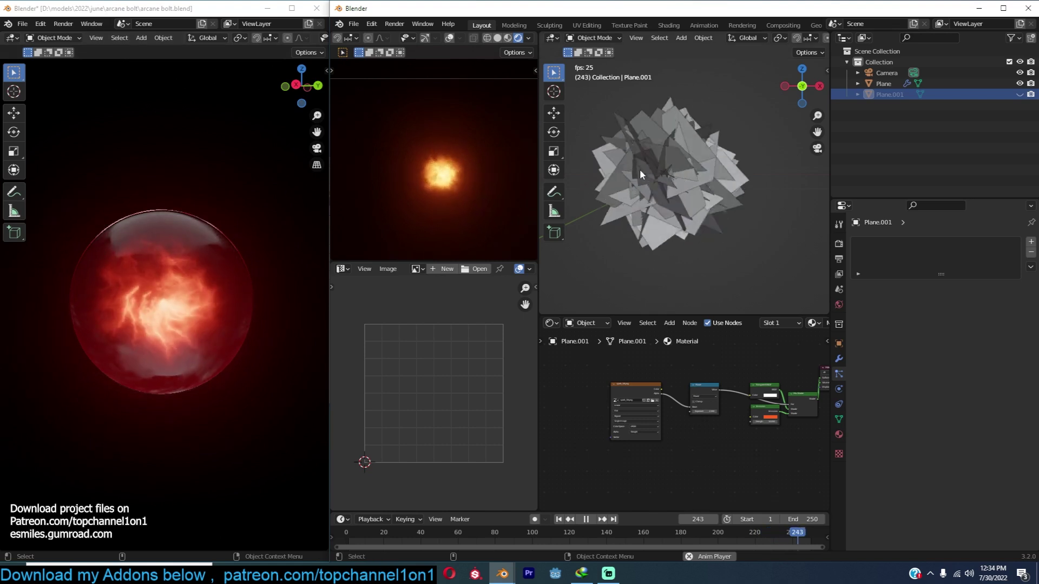
{"action": "left_click", "coordinate": [631, 167]}
{"action": "key", "text": "shift+a"}
{"action": "mouse_move", "coordinate": [633, 178]}
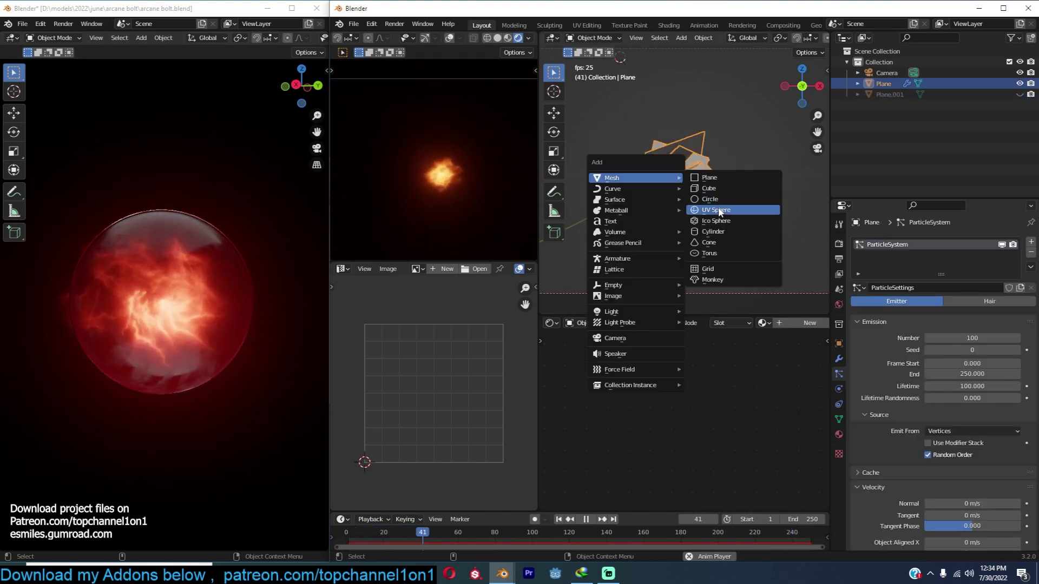
{"action": "left_click", "coordinate": [720, 211]}
{"action": "key", "text": "alt+g"}
{"action": "key", "text": "s"}
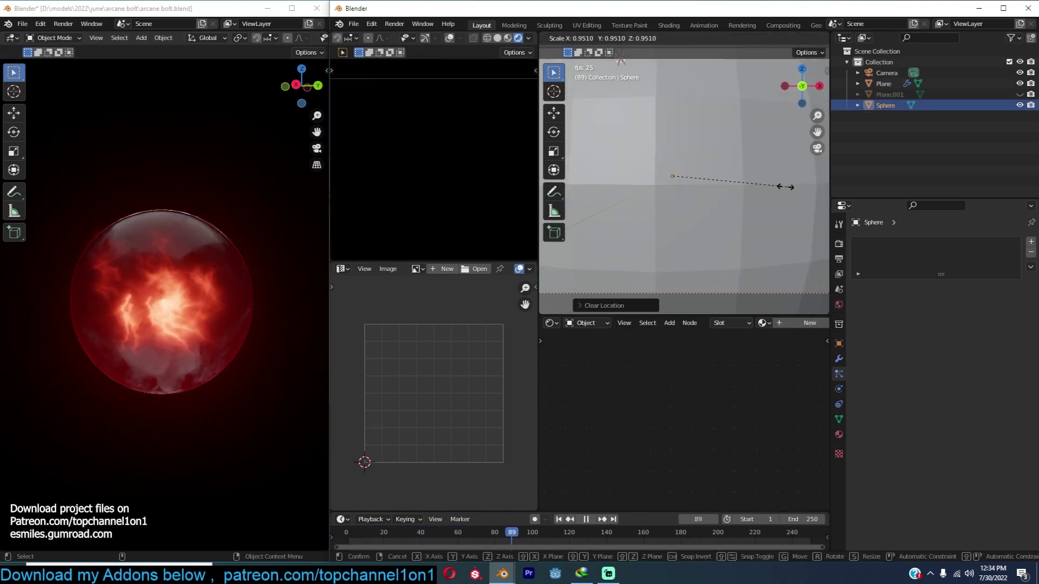
{"action": "left_click", "coordinate": [705, 186]}
{"action": "right_click", "coordinate": [705, 185]}
{"action": "left_click", "coordinate": [705, 185]}
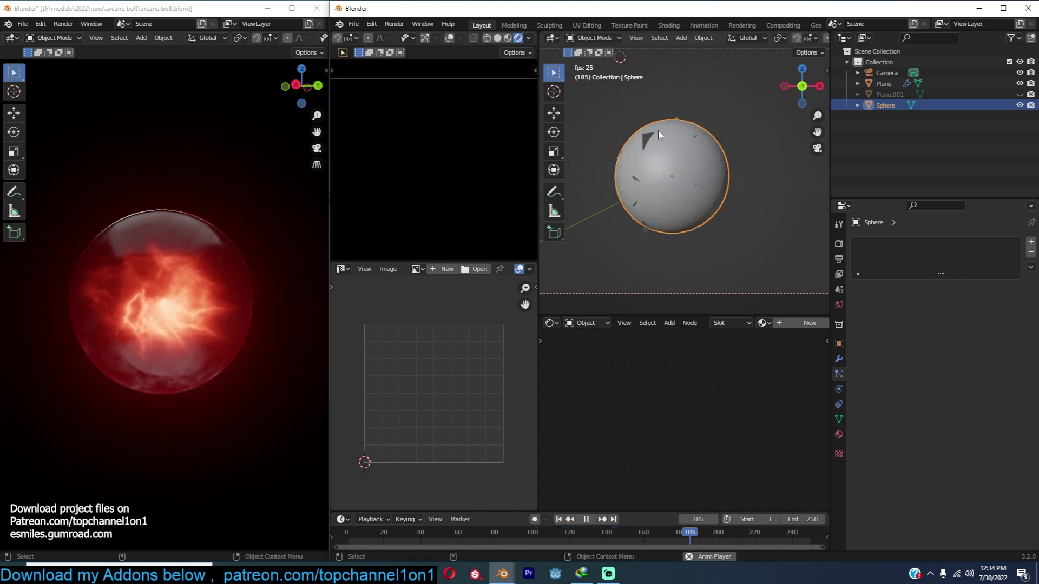
Resize the sphere repeatedly against the playing animation until it encloses the fully grown particle planes.
{"action": "key", "text": "s"}
{"action": "left_click", "coordinate": [733, 165]}
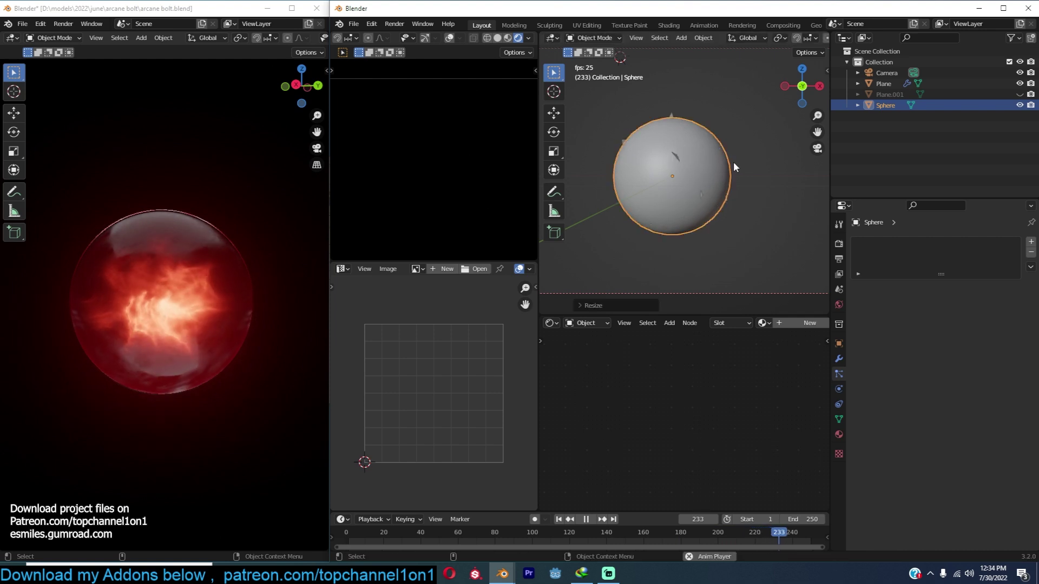
{"action": "key", "text": "s"}
{"action": "left_click", "coordinate": [740, 173]}
{"action": "key", "text": "s"}
{"action": "left_click", "coordinate": [742, 171]}
{"action": "key", "text": "s"}
{"action": "left_click", "coordinate": [742, 172]}
{"action": "key", "text": "s"}
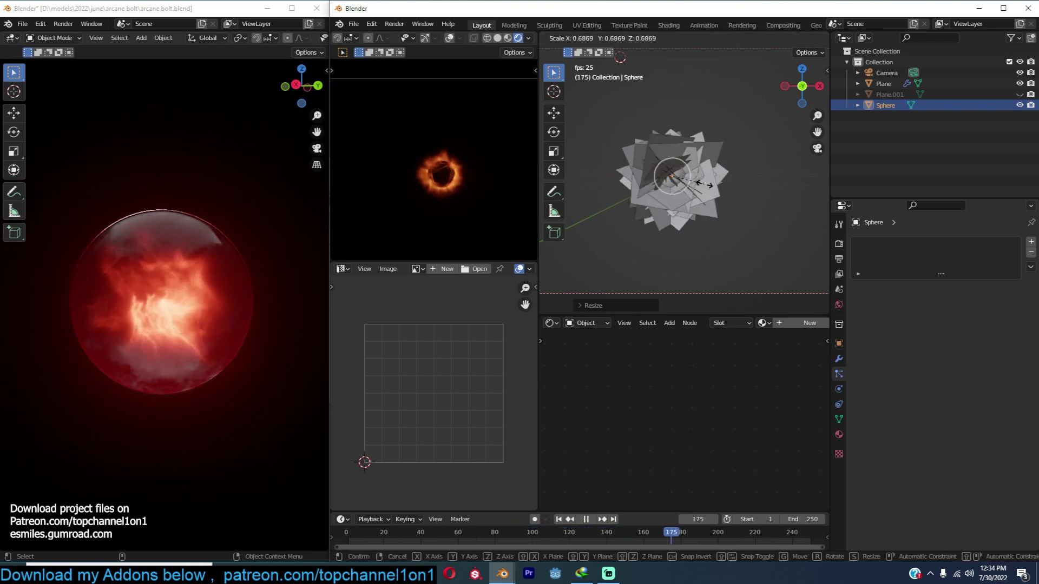
{"action": "left_click", "coordinate": [702, 186]}
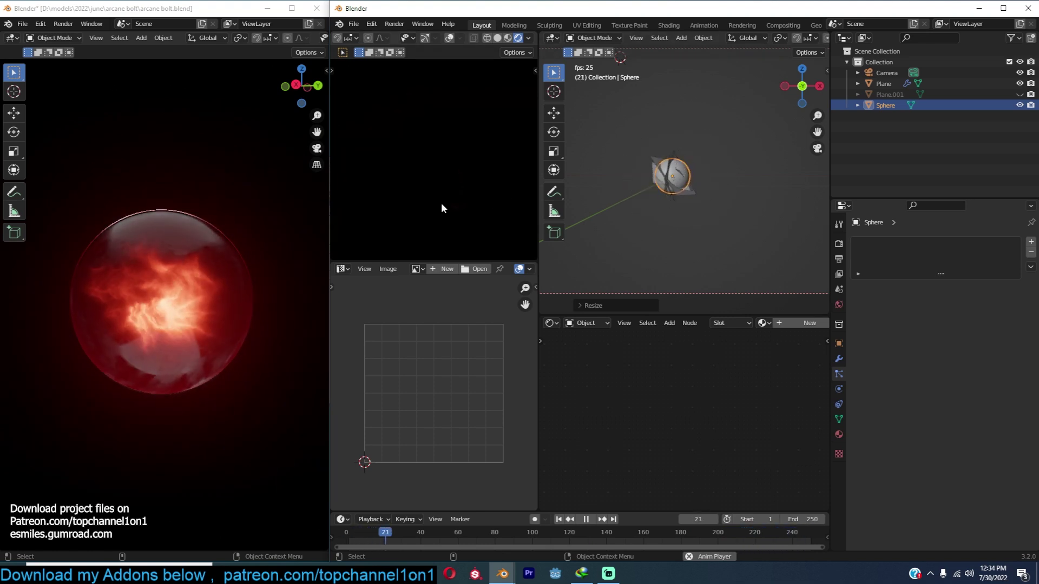
{"action": "key", "text": "s"}
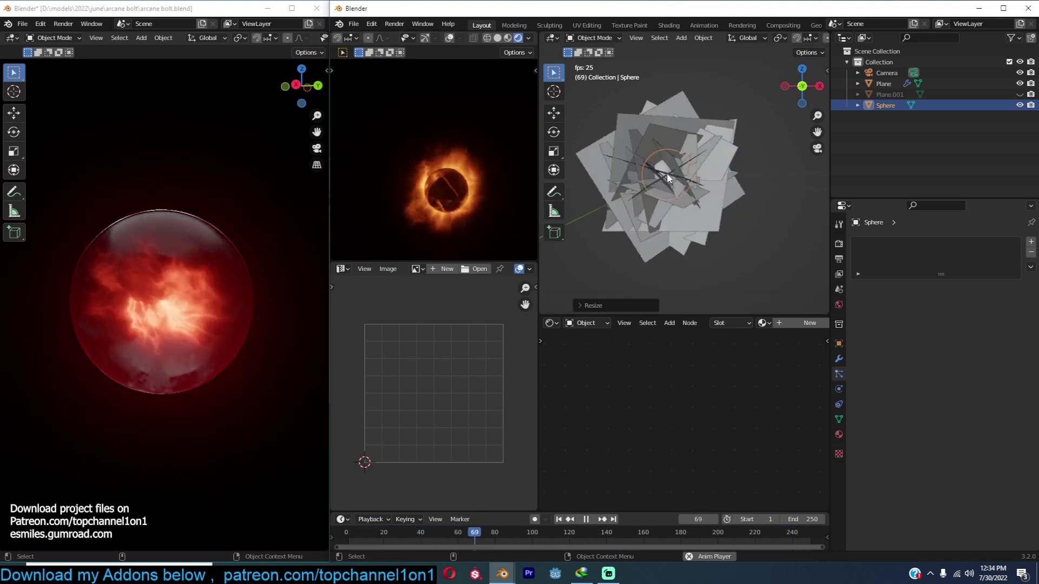
{"action": "left_click", "coordinate": [756, 180]}
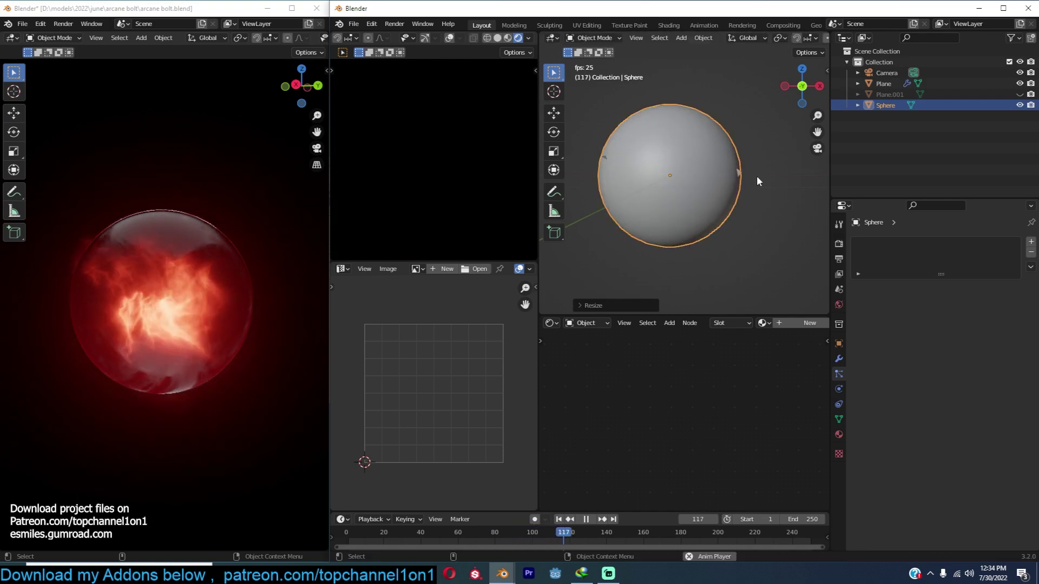
Give the sphere a new Principled BSDF material and set its Transmission to 1.
{"action": "left_click", "coordinate": [793, 324]}
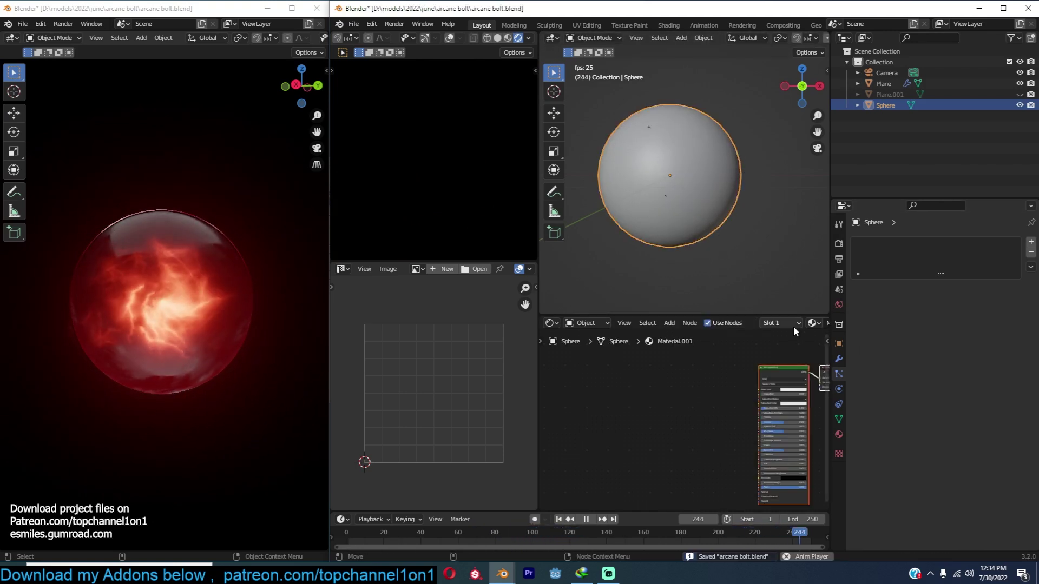
{"action": "scroll", "coordinate": [754, 379], "scroll_direction": "up", "scroll_amount": 3}
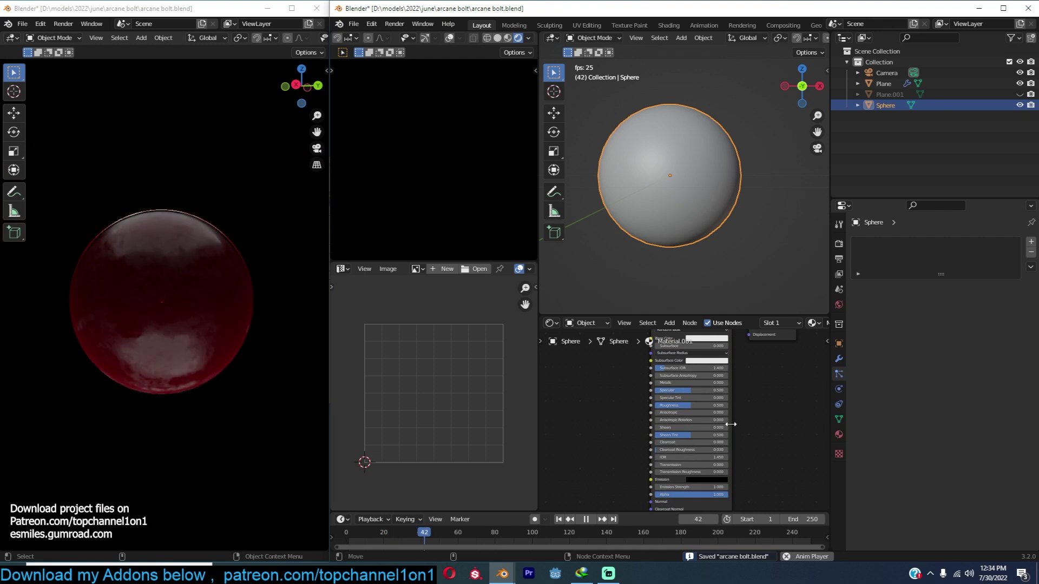
{"action": "middle_click_drag", "start_coordinate": [731, 424], "coordinate": [746, 401]}
{"action": "scroll", "coordinate": [747, 402], "scroll_direction": "up", "scroll_amount": 3}
{"action": "left_click", "coordinate": [712, 448]}
{"action": "type", "text": "1"}
{"action": "key", "text": "Return"}
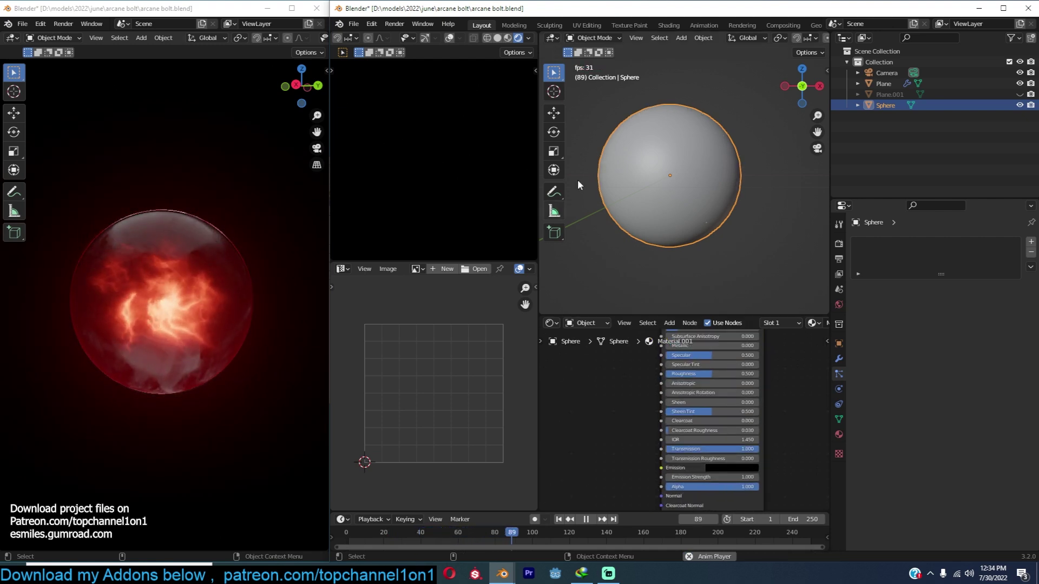
Show the small viewport in Material Preview and the large one in Rendered shading, and set the sphere material's Roughness to 0.
{"action": "scroll", "coordinate": [749, 38], "scroll_direction": "down", "scroll_amount": 5}
{"action": "left_click", "coordinate": [508, 38]}
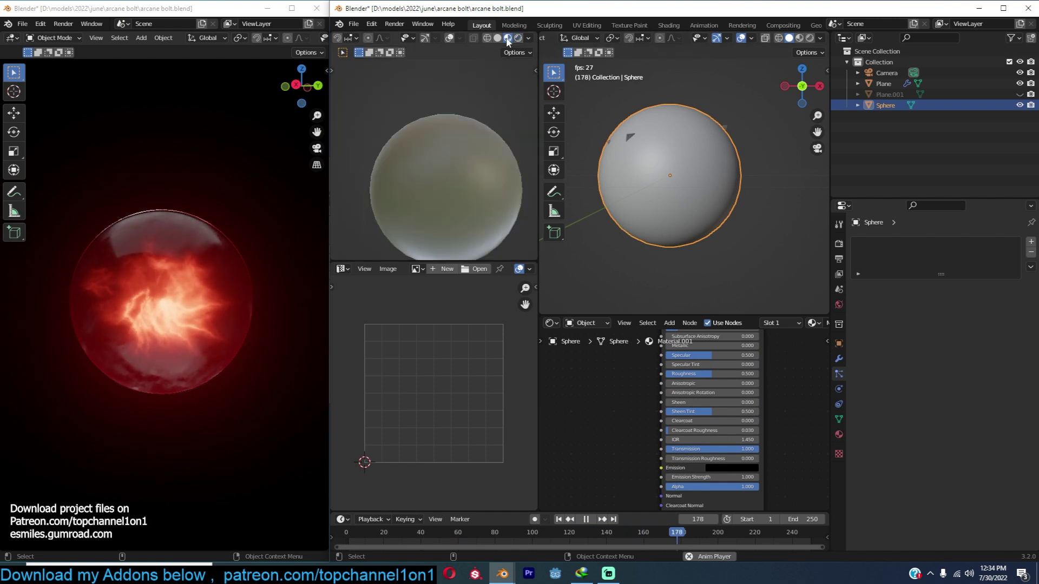
{"action": "scroll", "coordinate": [491, 185], "scroll_direction": "down", "scroll_amount": 3}
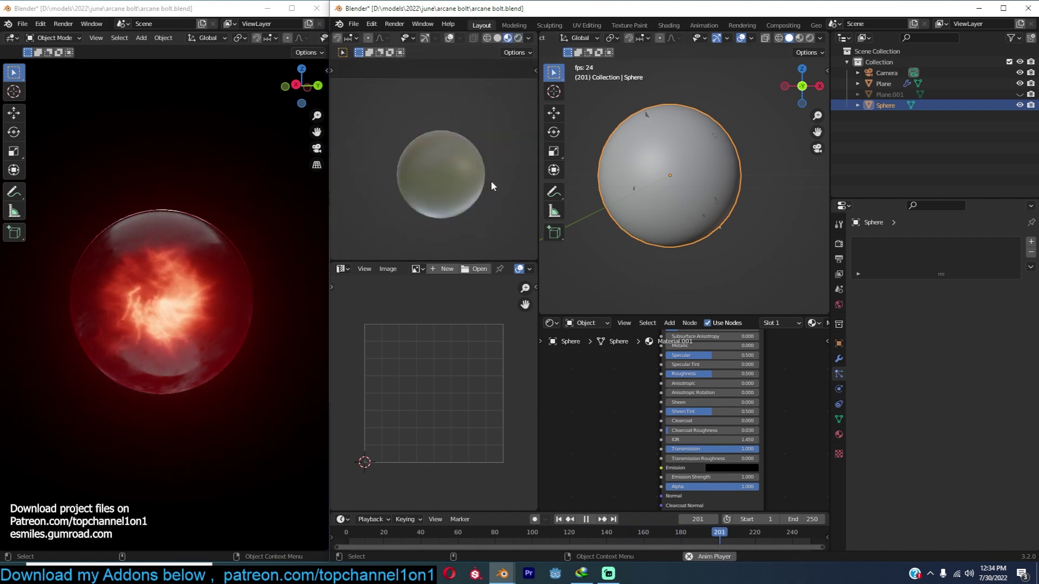
{"action": "left_click", "coordinate": [809, 38]}
{"action": "scroll", "coordinate": [686, 359], "scroll_direction": "up", "scroll_amount": 2}
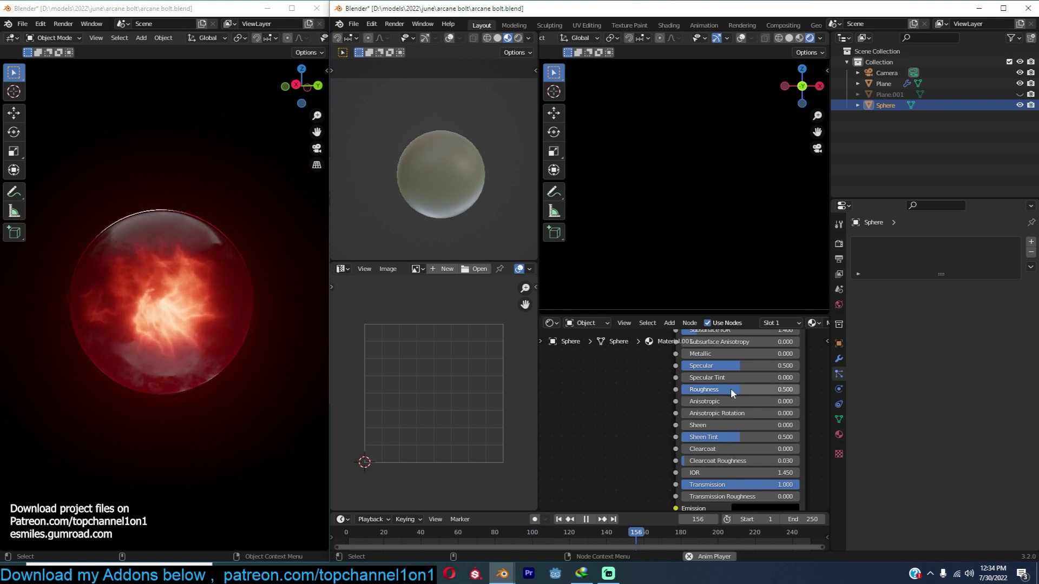
{"action": "middle_click_drag", "start_coordinate": [728, 442], "coordinate": [733, 388]}
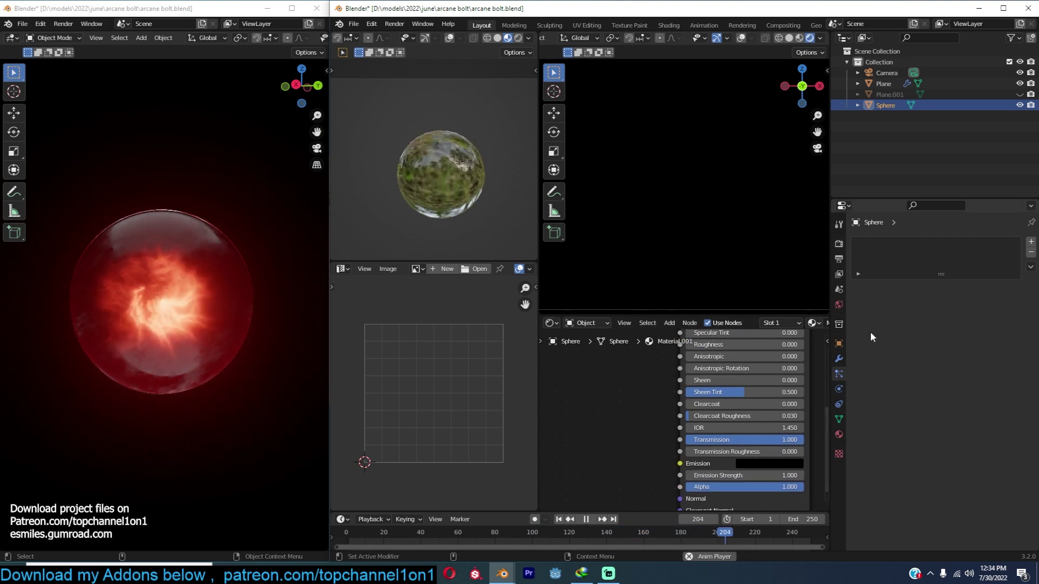
Set the sphere material's Blend Mode to Alpha Blend and its Shadow Mode to None.
{"action": "left_click", "coordinate": [839, 434]}
{"action": "scroll", "coordinate": [931, 452], "scroll_direction": "down", "scroll_amount": 15}
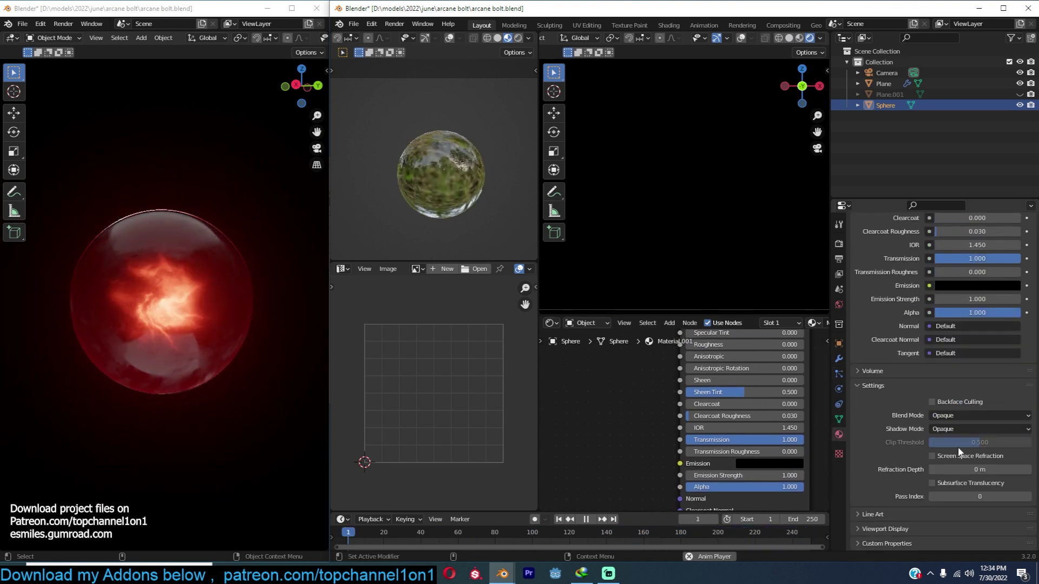
{"action": "left_click", "coordinate": [972, 414]}
{"action": "left_click", "coordinate": [956, 462]}
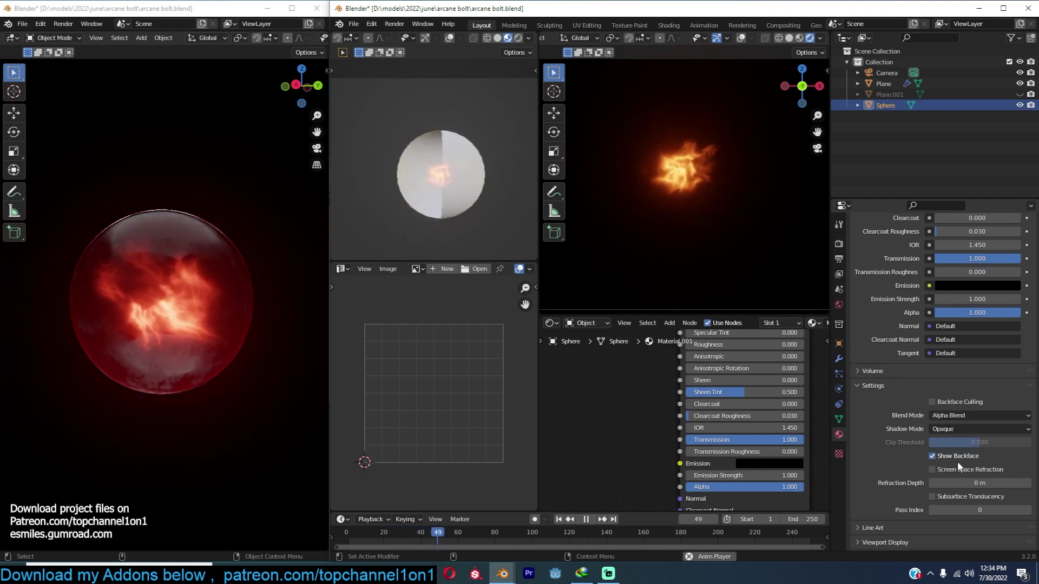
{"action": "left_click", "coordinate": [957, 429]}
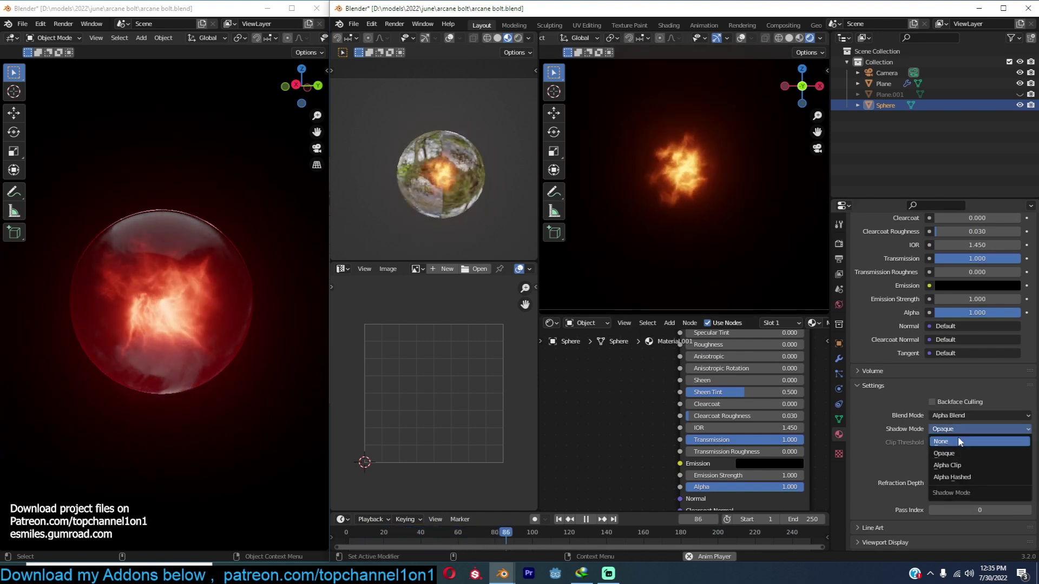
{"action": "left_click", "coordinate": [954, 437]}
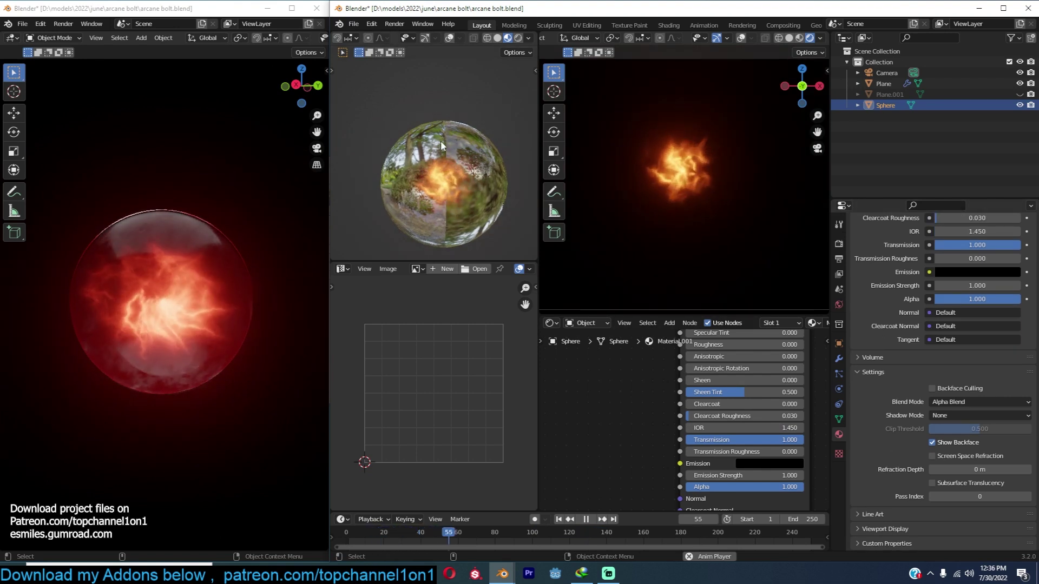
Enable Backface Culling and Screen Space Refraction on the sphere material, and check the Refraction option under the scene's Screen Space Reflections.
{"action": "left_click", "coordinate": [944, 388]}
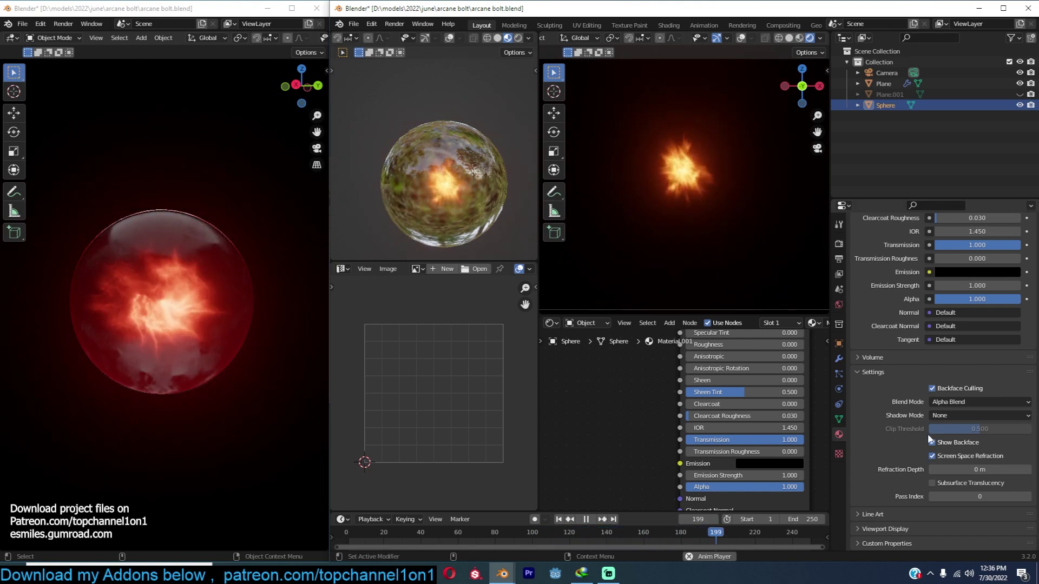
{"action": "left_click", "coordinate": [839, 245]}
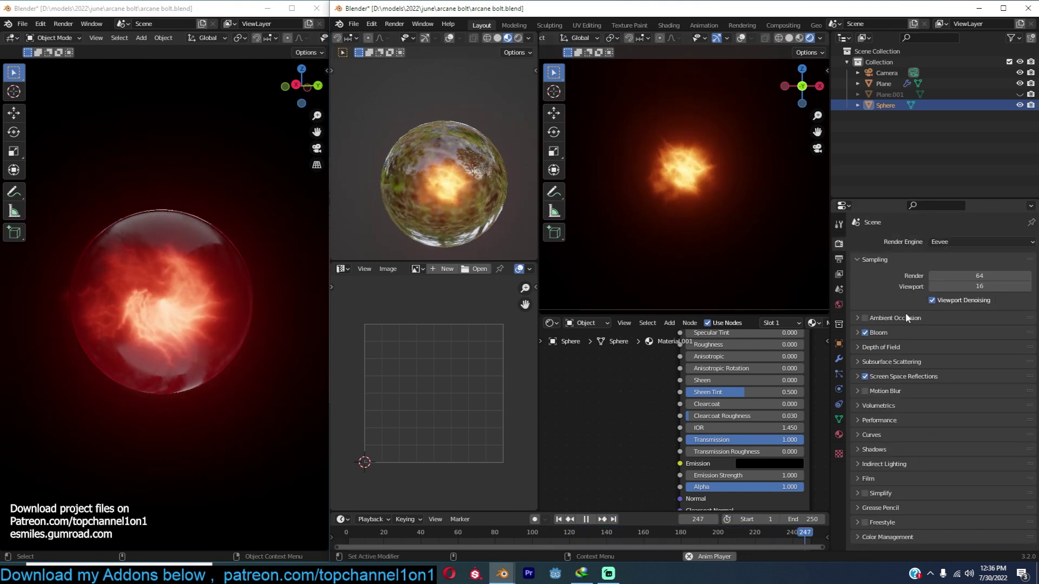
{"action": "left_click", "coordinate": [901, 375]}
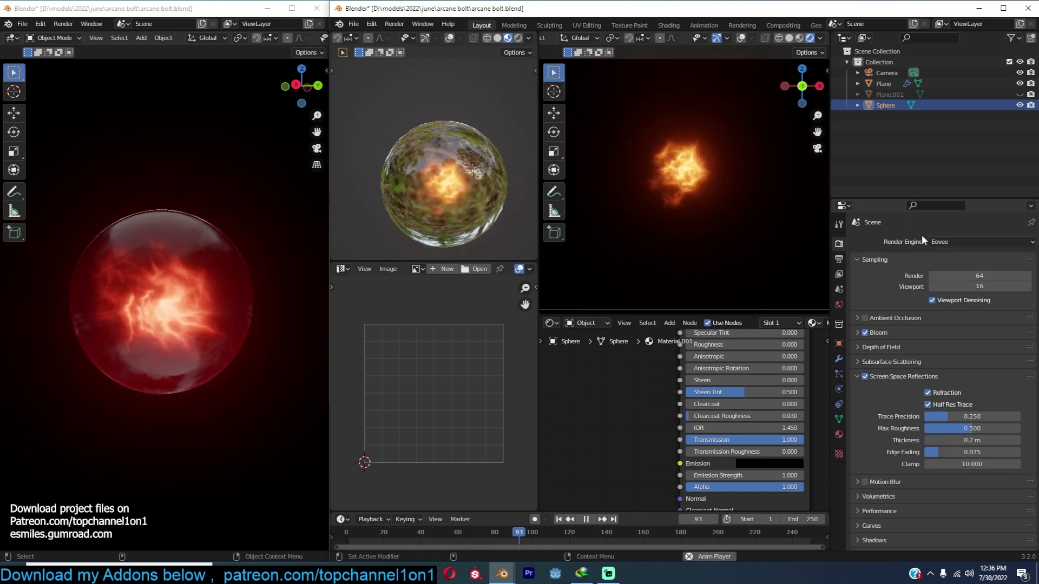
{"action": "left_click", "coordinate": [839, 434]}
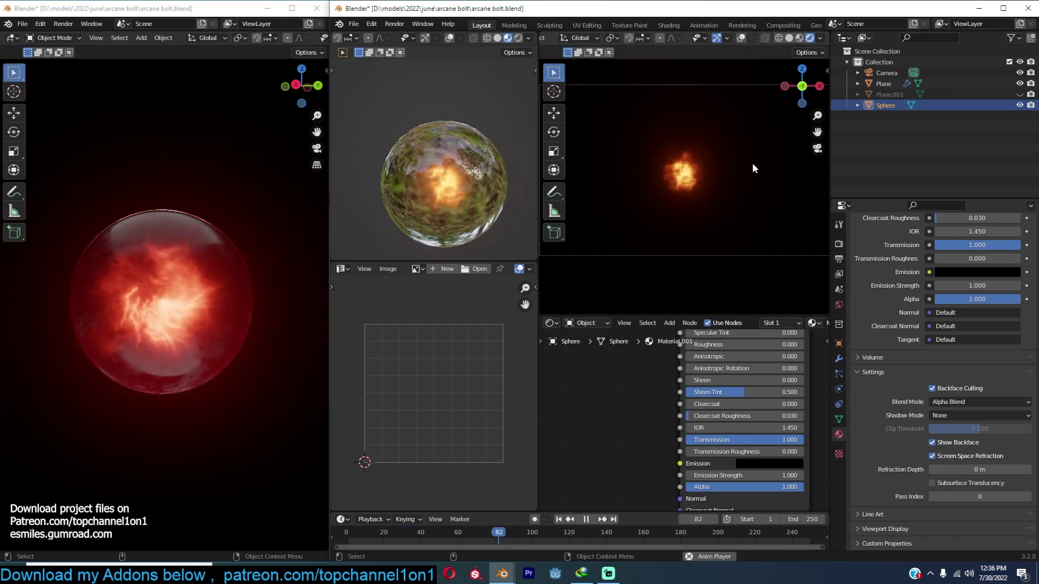
Add an area light and move it straight above the glass sphere.
{"action": "key", "text": "shift+a"}
{"action": "mouse_move", "coordinate": [653, 293]}
{"action": "left_click", "coordinate": [739, 312]}
{"action": "key", "text": "g"}
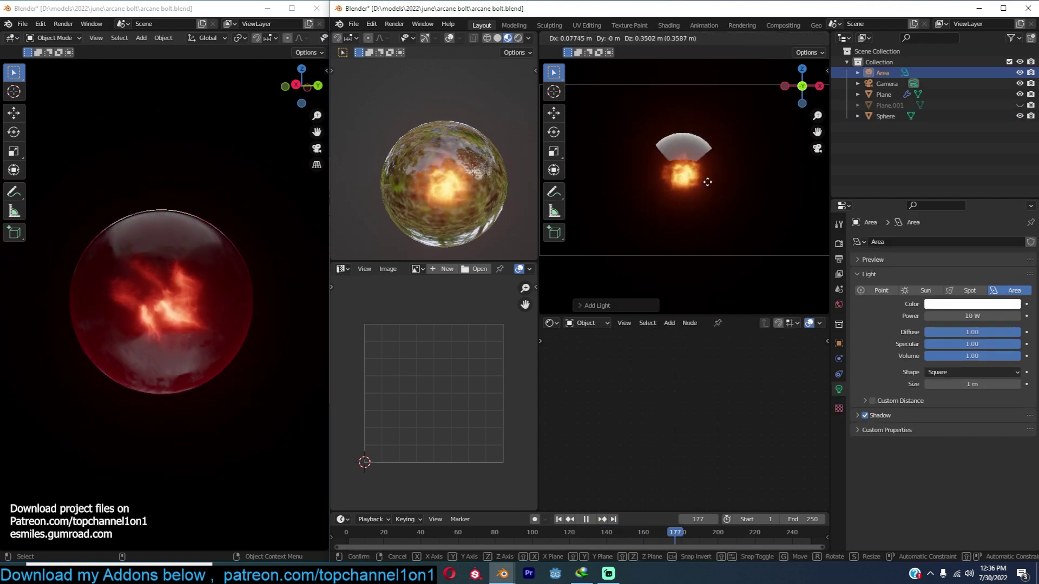
{"action": "left_click", "coordinate": [707, 181]}
Enlarge the area light well beyond the sphere and lower its power to 2.7 W.
{"action": "key", "text": "s"}
{"action": "left_click", "coordinate": [790, 208]}
{"action": "key", "text": "g"}
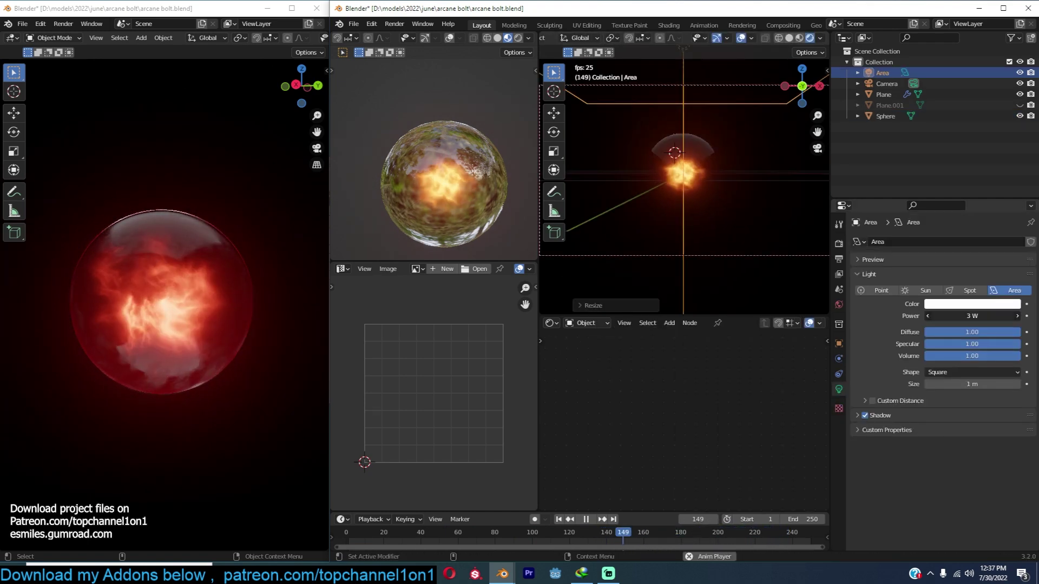
{"action": "left_click_drag", "start_coordinate": [971, 316], "coordinate": [956, 316]}
{"action": "left_click", "coordinate": [593, 149]}
Hide the overlays in the rendered viewport and give the sphere a level 1 subdivision surface.
{"action": "scroll", "coordinate": [716, 173], "scroll_direction": "up", "scroll_amount": 4}
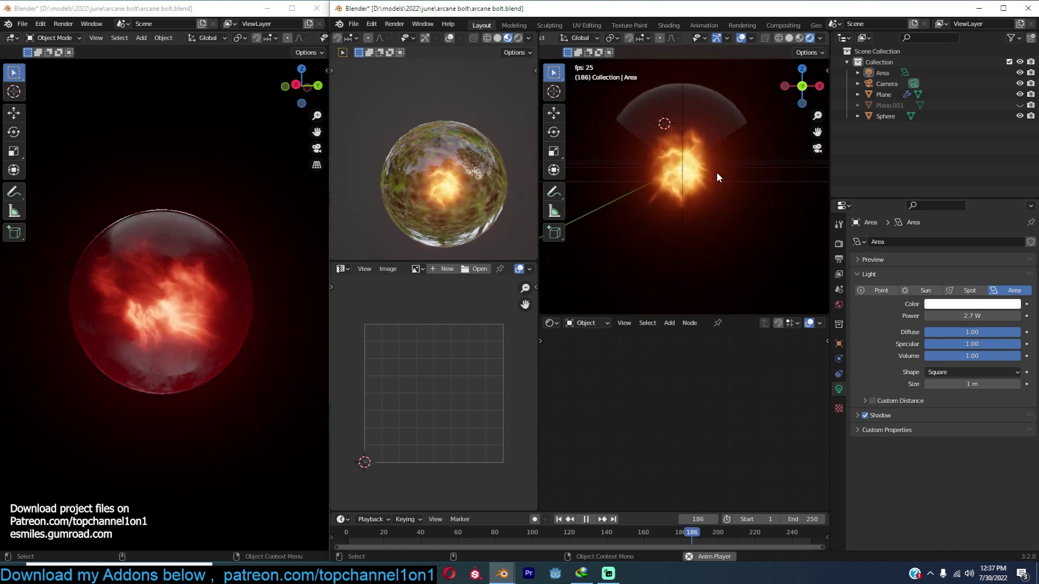
{"action": "left_click", "coordinate": [741, 38]}
{"action": "scroll", "coordinate": [735, 149], "scroll_direction": "down", "scroll_amount": 4}
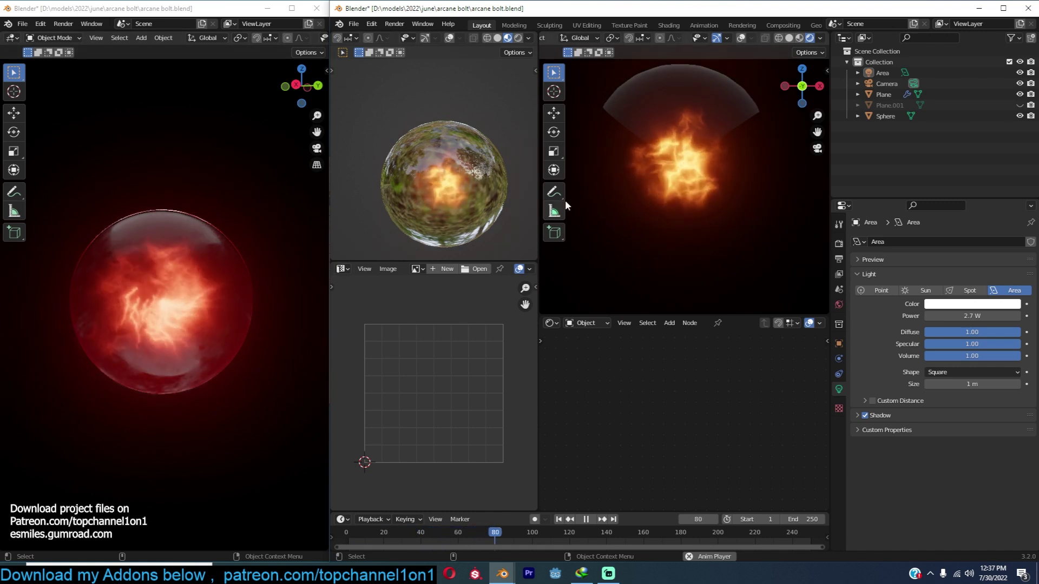
{"action": "left_click", "coordinate": [706, 88]}
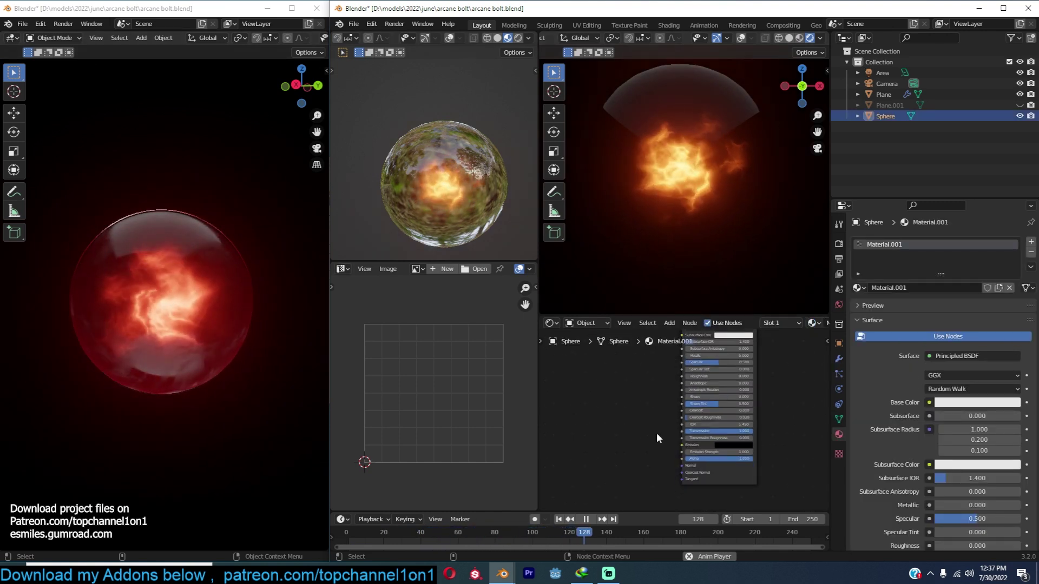
{"action": "key", "text": "Home"}
{"action": "key", "text": "ctrl+1"}
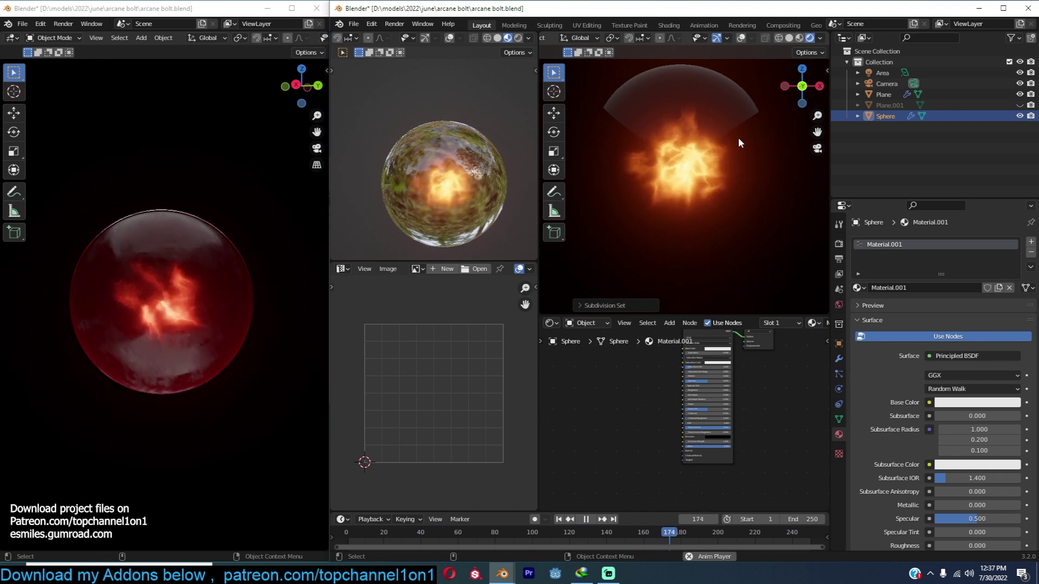
Lower the Transmission of the sphere's material to about 0.87.
{"action": "scroll", "coordinate": [647, 420], "scroll_direction": "down", "scroll_amount": 2}
{"action": "middle_click_drag", "start_coordinate": [651, 421], "coordinate": [682, 445]}
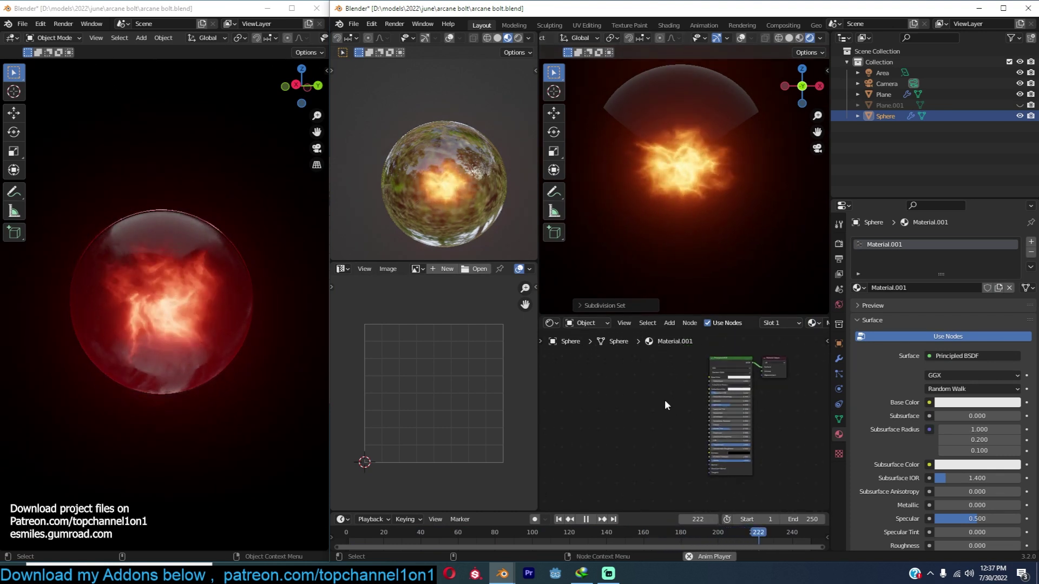
{"action": "scroll", "coordinate": [662, 403], "scroll_direction": "up", "scroll_amount": 3}
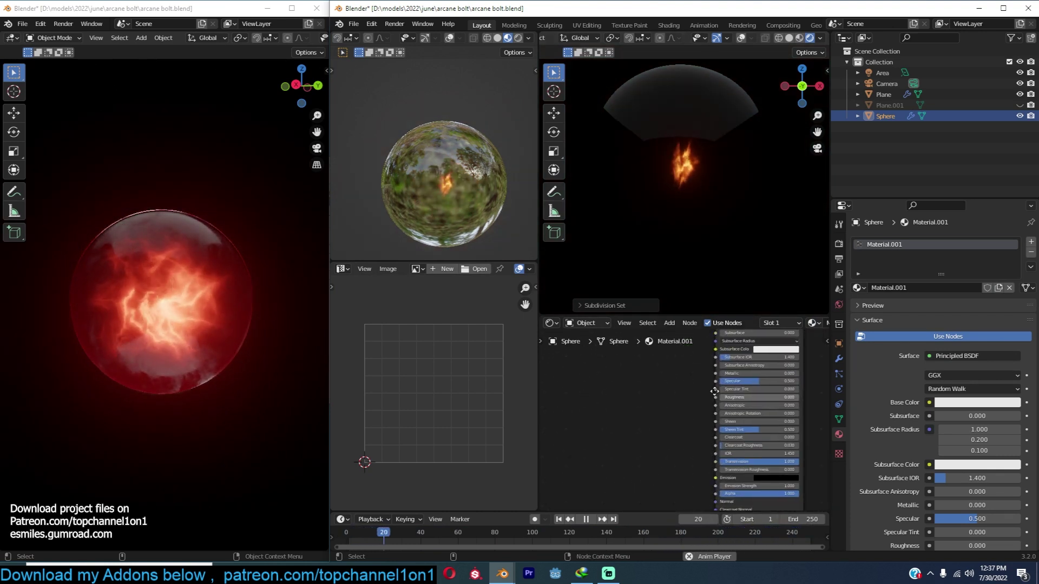
{"action": "middle_click_drag", "start_coordinate": [737, 400], "coordinate": [692, 381]}
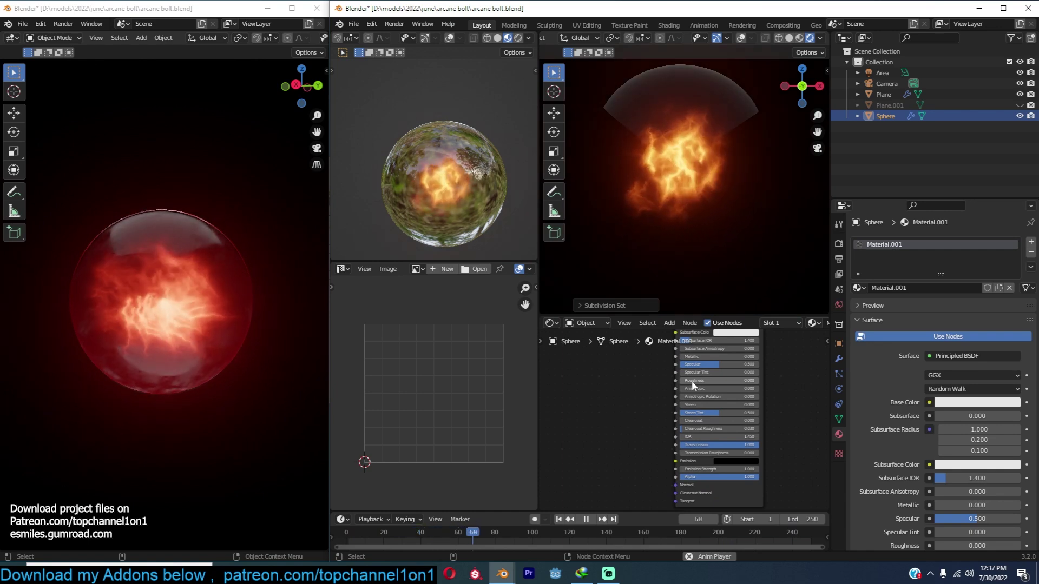
{"action": "scroll", "coordinate": [694, 382], "scroll_direction": "up", "scroll_amount": 6}
{"action": "scroll", "coordinate": [719, 395], "scroll_direction": "down", "scroll_amount": 1}
{"action": "middle_click_drag", "start_coordinate": [773, 424], "coordinate": [766, 394]}
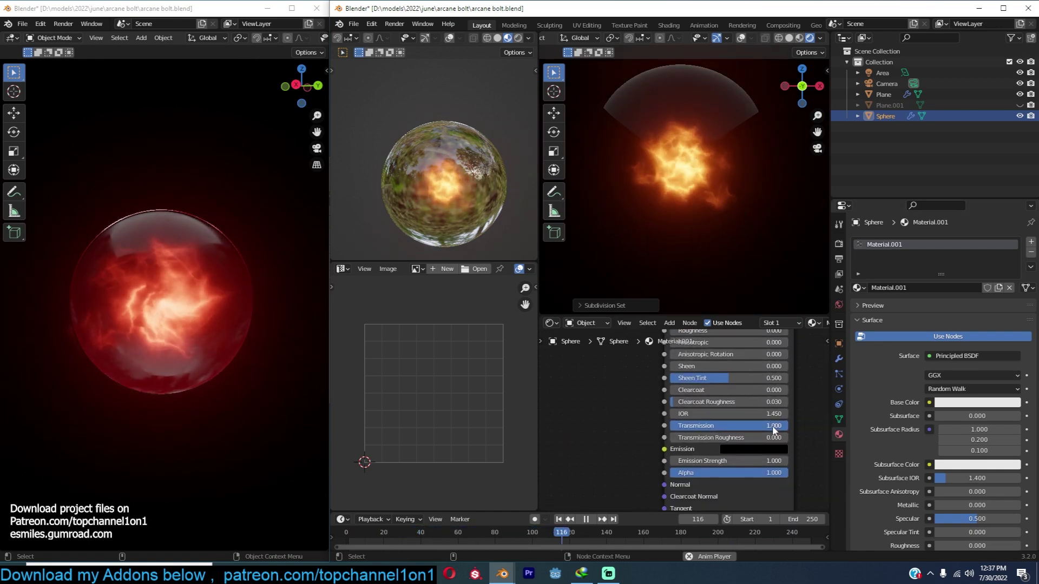
{"action": "left_click_drag", "start_coordinate": [773, 430], "coordinate": [783, 428]}
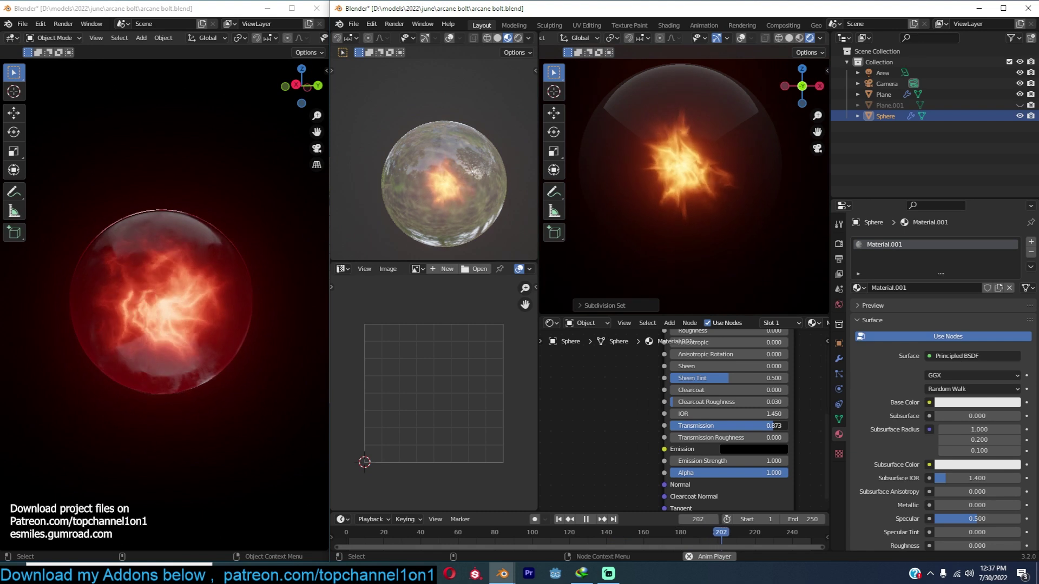
Change the Base Color of the sphere's glass material from white to a pinkish red.
{"action": "middle_click_drag", "start_coordinate": [803, 376], "coordinate": [774, 442]}
{"action": "middle_click_drag", "start_coordinate": [752, 363], "coordinate": [768, 430]}
{"action": "left_click", "coordinate": [758, 358]}
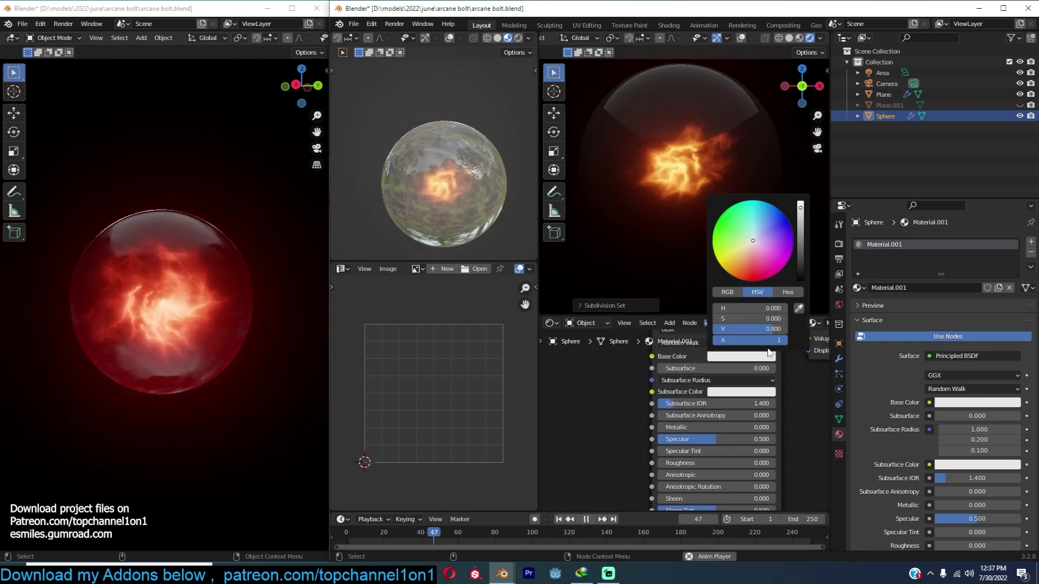
{"action": "left_click_drag", "start_coordinate": [769, 257], "coordinate": [758, 264]}
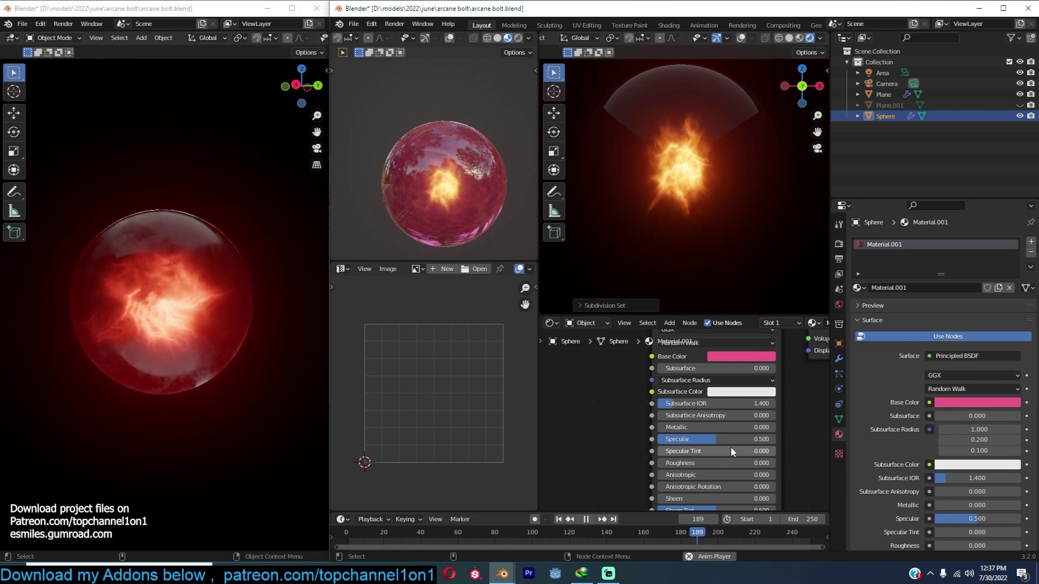
Try the sphere material's Transmission at 1.0 and bring it back down to about 0.86.
{"action": "scroll", "coordinate": [732, 447], "scroll_direction": "down", "scroll_amount": 7}
{"action": "middle_click_drag", "start_coordinate": [740, 489], "coordinate": [751, 446]}
{"action": "scroll", "coordinate": [751, 446], "scroll_direction": "up", "scroll_amount": 5}
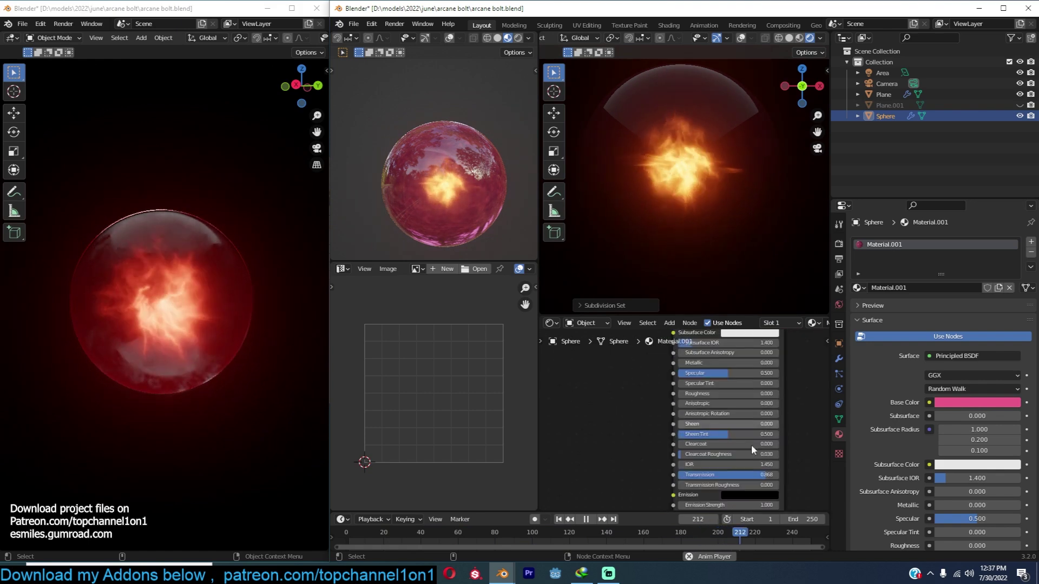
{"action": "double_click", "coordinate": [778, 474]}
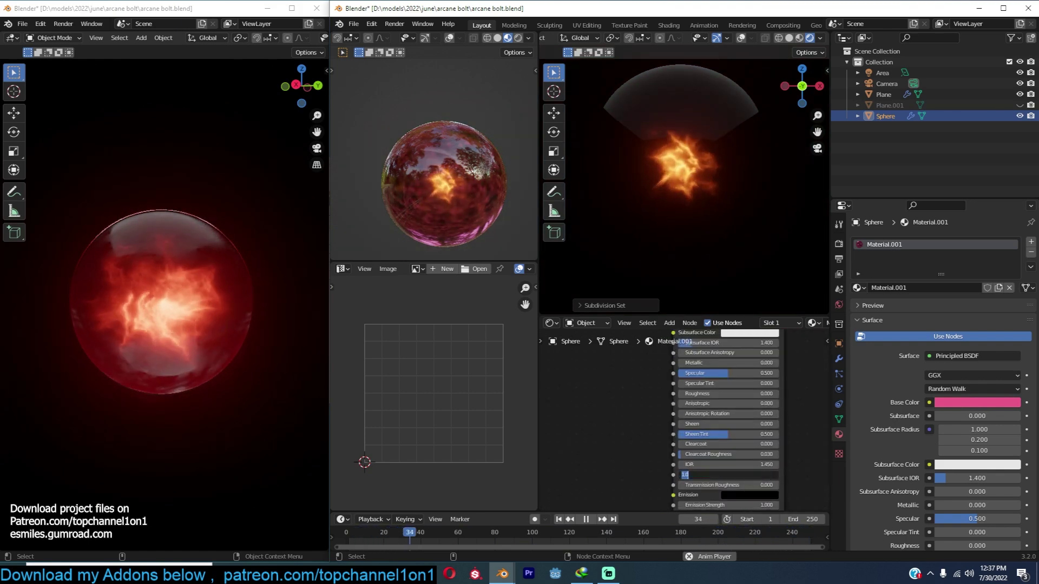
{"action": "left_click", "coordinate": [800, 479]}
{"action": "mouse_move", "coordinate": [769, 473]}
{"action": "left_mouse_down"}
{"action": "mouse_move", "coordinate": [725, 474]}
{"action": "mouse_move", "coordinate": [764, 474]}
{"action": "left_mouse_up"}
{"action": "scroll", "coordinate": [687, 429], "scroll_direction": "down", "scroll_amount": 3}
{"action": "middle_click_drag", "start_coordinate": [763, 431], "coordinate": [723, 452]}
{"action": "middle_click_drag", "start_coordinate": [722, 452], "coordinate": [722, 441], "text": "ctrl"}
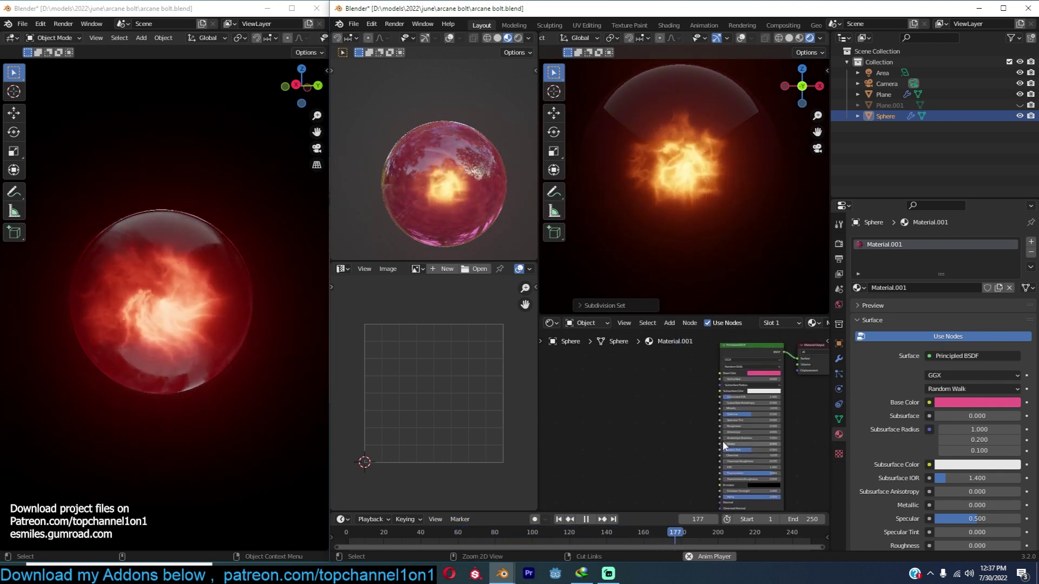
{"action": "key", "text": "shift+a"}
{"action": "left_click", "coordinate": [620, 395]}
{"action": "key", "text": "Escape"}
Add a Layer Weight node beside the Principled BSDF and preview its Fresnel and Facing outputs on the sphere.
{"action": "middle_click_drag", "start_coordinate": [610, 441], "coordinate": [587, 390]}
{"action": "scroll", "coordinate": [679, 419], "scroll_direction": "up", "scroll_amount": 2}
{"action": "mouse_move", "coordinate": [786, 461]}
{"action": "left_mouse_down"}
{"action": "mouse_move", "coordinate": [735, 461]}
{"action": "mouse_move", "coordinate": [790, 460]}
{"action": "left_mouse_up"}
{"action": "scroll", "coordinate": [768, 460], "scroll_direction": "down", "scroll_amount": 2}
{"action": "key", "text": "shift+a"}
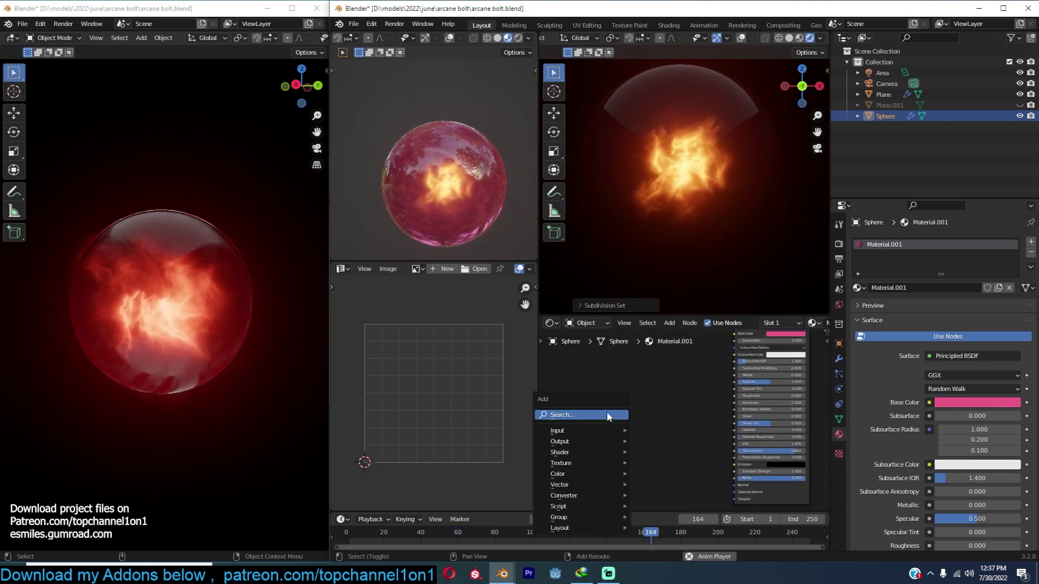
{"action": "mouse_move", "coordinate": [610, 429]}
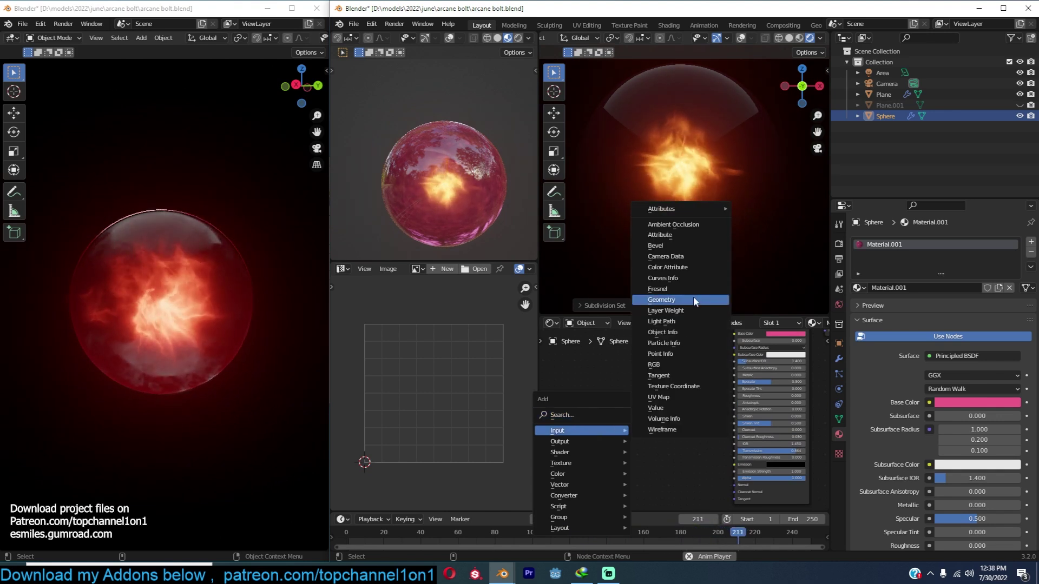
{"action": "left_click", "coordinate": [676, 310]}
{"action": "scroll", "coordinate": [608, 403], "scroll_direction": "up", "scroll_amount": 1}
{"action": "left_click", "coordinate": [609, 404]}
{"action": "left_click", "coordinate": [609, 404], "text": "ctrl+shift"}
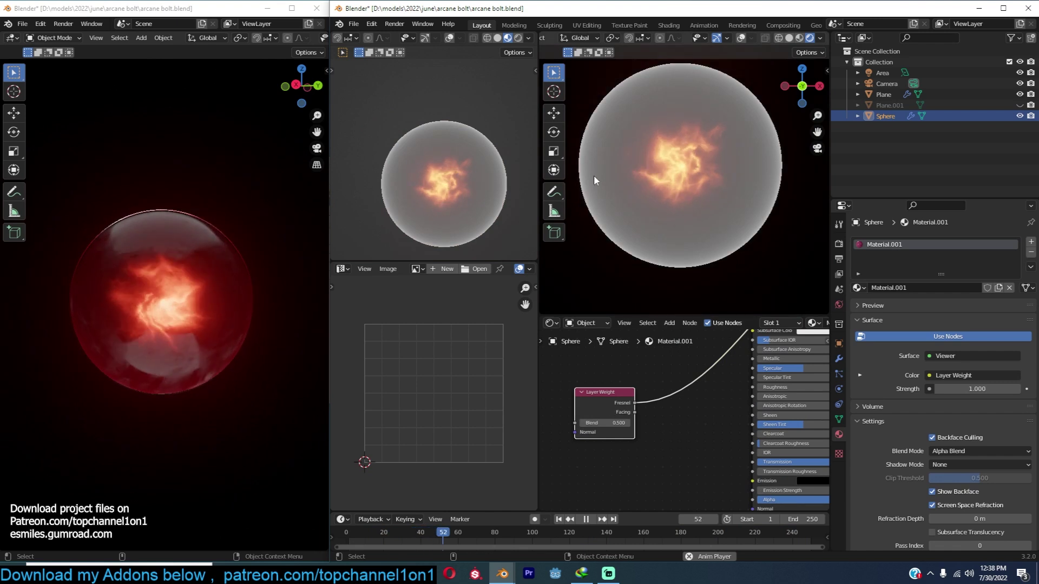
{"action": "left_click", "coordinate": [606, 407], "text": "ctrl+shift"}
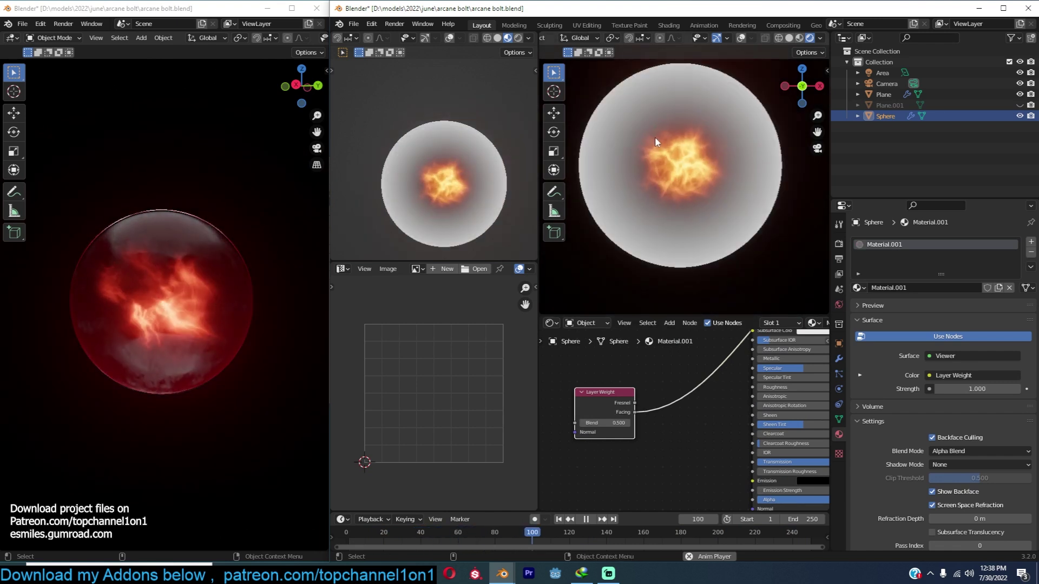
Insert a ColorRamp after the Layer Weight's Facing output and connect its Color to the Principled BSDF's Alpha.
{"action": "middle_click_drag", "start_coordinate": [651, 394], "coordinate": [668, 379]}
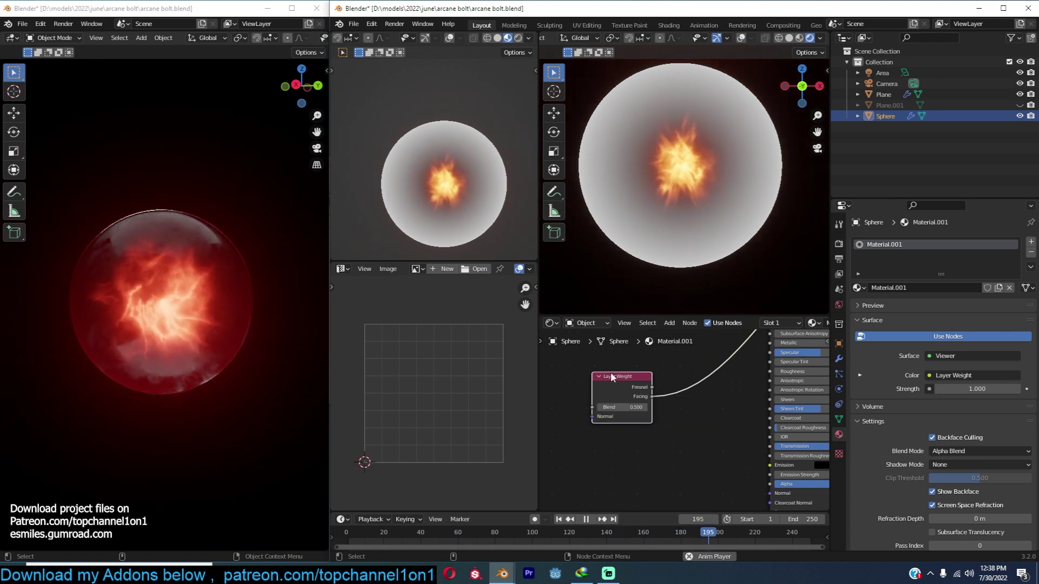
{"action": "left_click_drag", "start_coordinate": [607, 376], "coordinate": [564, 387]}
{"action": "mouse_move", "coordinate": [613, 456]}
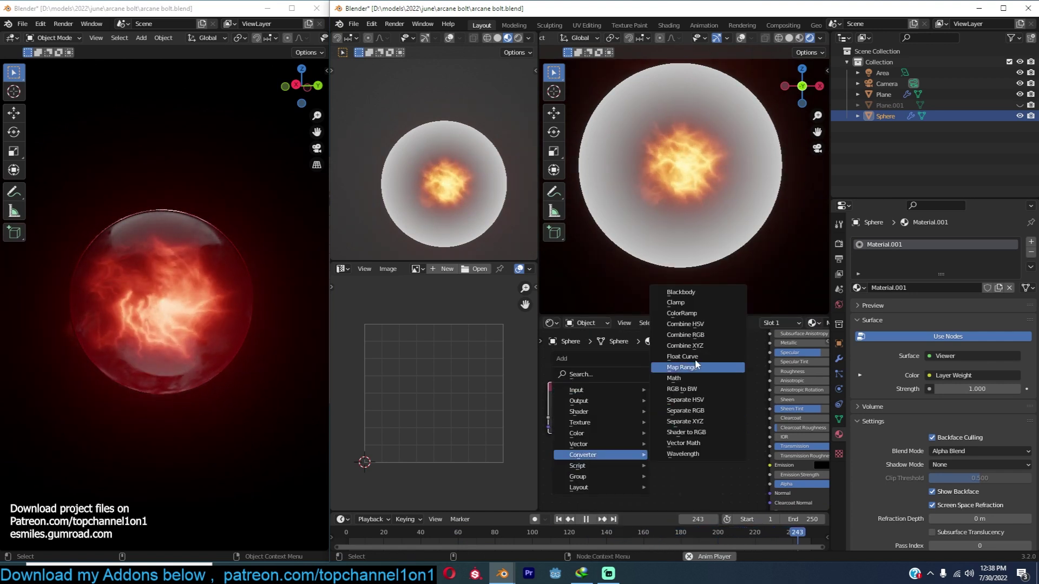
{"action": "left_click", "coordinate": [697, 304]}
{"action": "left_click", "coordinate": [717, 407]}
{"action": "middle_click_drag", "start_coordinate": [717, 407], "coordinate": [641, 348]}
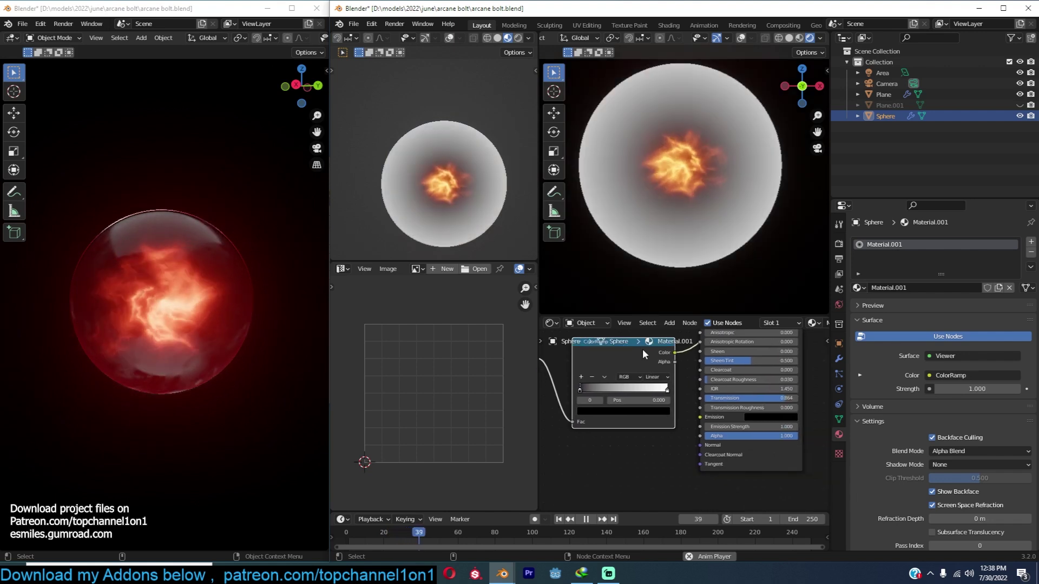
{"action": "left_click_drag", "start_coordinate": [674, 352], "coordinate": [701, 436]}
{"action": "middle_click_drag", "start_coordinate": [663, 394], "coordinate": [678, 432]}
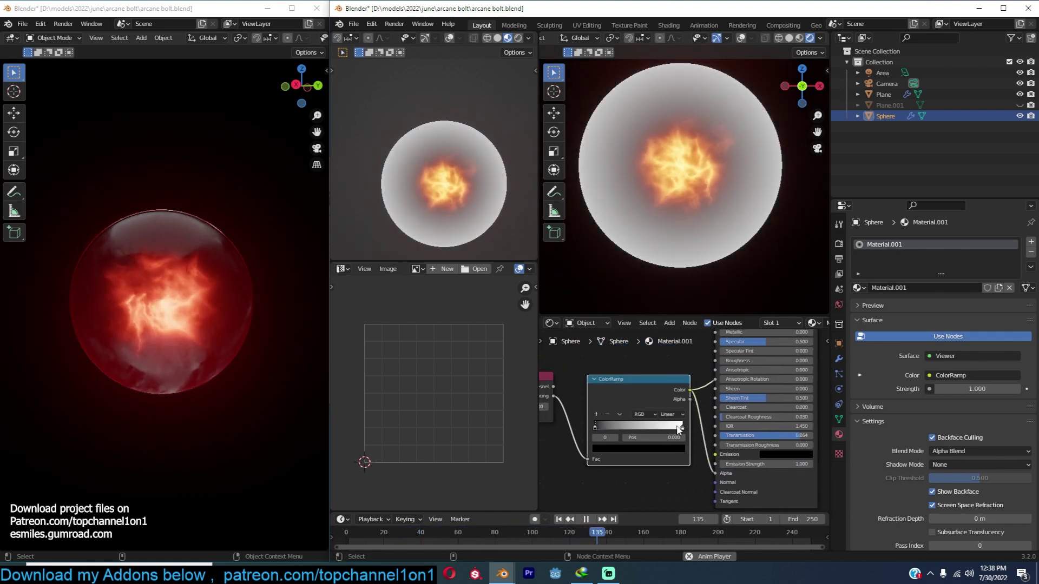
Adjust the Layer Weight's Blend and reconnect the Principled BSDF to the material output.
{"action": "left_click_drag", "start_coordinate": [659, 426], "coordinate": [692, 429]}
{"action": "middle_click_drag", "start_coordinate": [616, 428], "coordinate": [698, 428]}
{"action": "scroll", "coordinate": [698, 428], "scroll_direction": "up", "scroll_amount": 2, "text": "ctrl"}
{"action": "mouse_move", "coordinate": [634, 407]}
{"action": "left_mouse_down"}
{"action": "mouse_move", "coordinate": [524, 407]}
{"action": "mouse_move", "coordinate": [628, 406]}
{"action": "mouse_move", "coordinate": [613, 406]}
{"action": "left_mouse_up"}
{"action": "middle_click_drag", "start_coordinate": [731, 379], "coordinate": [578, 457]}
{"action": "left_click", "coordinate": [677, 361], "text": "ctrl+shift"}
{"action": "middle_click_drag", "start_coordinate": [653, 438], "coordinate": [722, 400]}
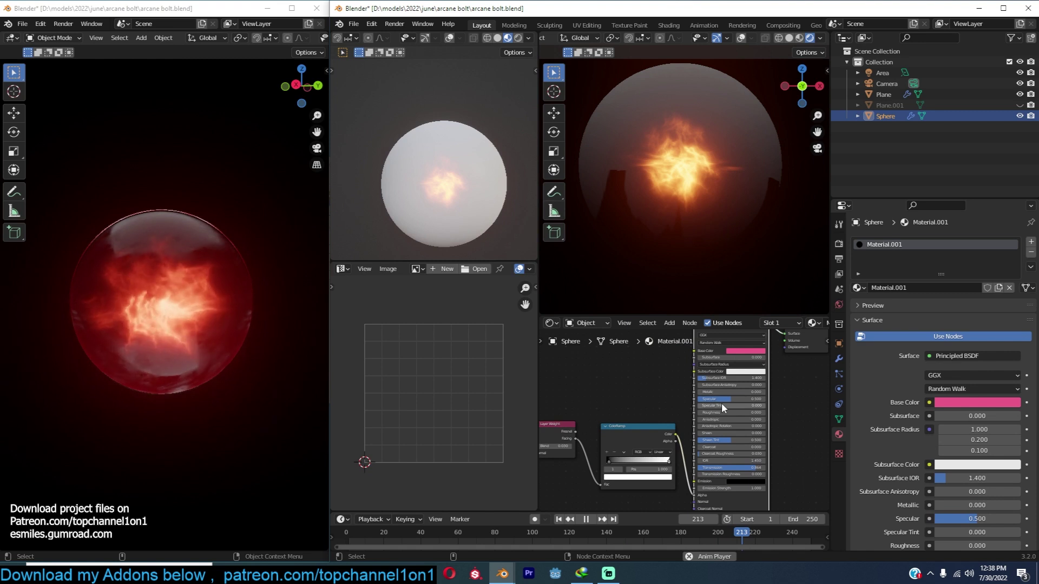
Set the Layer Weight's Blend to 0.520 and save the file.
{"action": "scroll", "coordinate": [722, 405], "scroll_direction": "up", "scroll_amount": 2}
{"action": "middle_click_drag", "start_coordinate": [674, 443], "coordinate": [730, 420]}
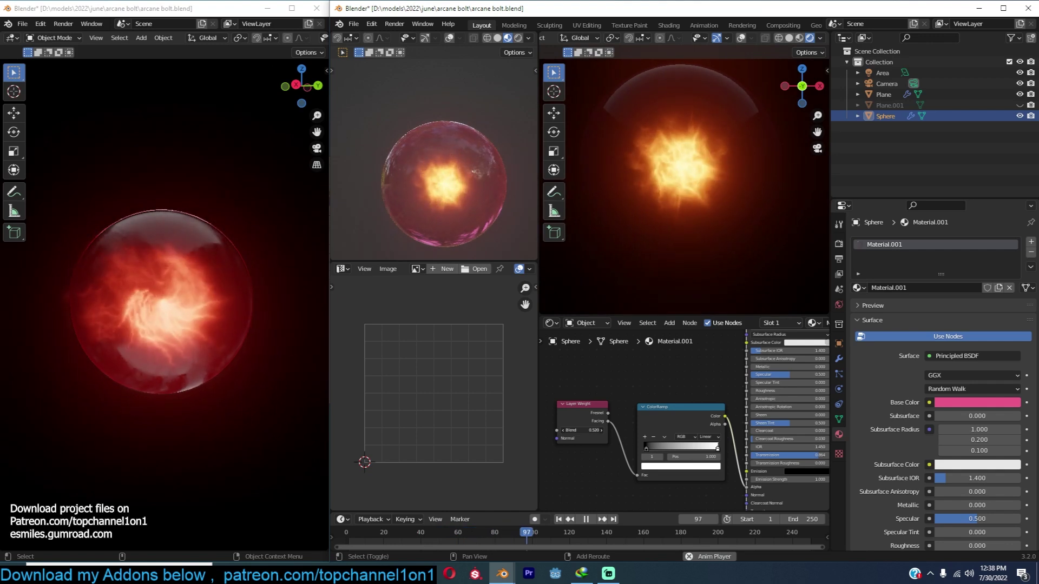
{"action": "scroll", "coordinate": [714, 411], "scroll_direction": "up", "scroll_amount": 1}
{"action": "mouse_move", "coordinate": [721, 413]}
{"action": "middle_mouse_down"}
{"action": "mouse_move", "coordinate": [659, 427]}
{"action": "mouse_move", "coordinate": [728, 426]}
{"action": "middle_mouse_up"}
{"action": "key", "text": "ctrl+s"}
{"action": "scroll", "coordinate": [681, 416], "scroll_direction": "down", "scroll_amount": 3}
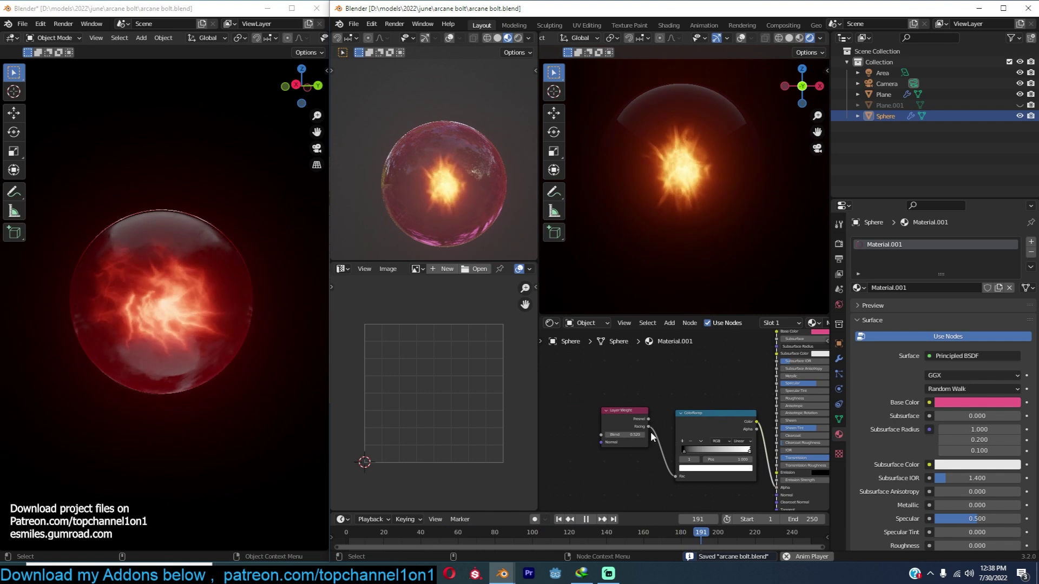
Change the sphere material's Base Color to a fully saturated red and save the file.
{"action": "middle_click_drag", "start_coordinate": [665, 424], "coordinate": [626, 444]}
{"action": "scroll", "coordinate": [728, 412], "scroll_direction": "up", "scroll_amount": 2}
{"action": "middle_click_drag", "start_coordinate": [728, 412], "coordinate": [630, 457]}
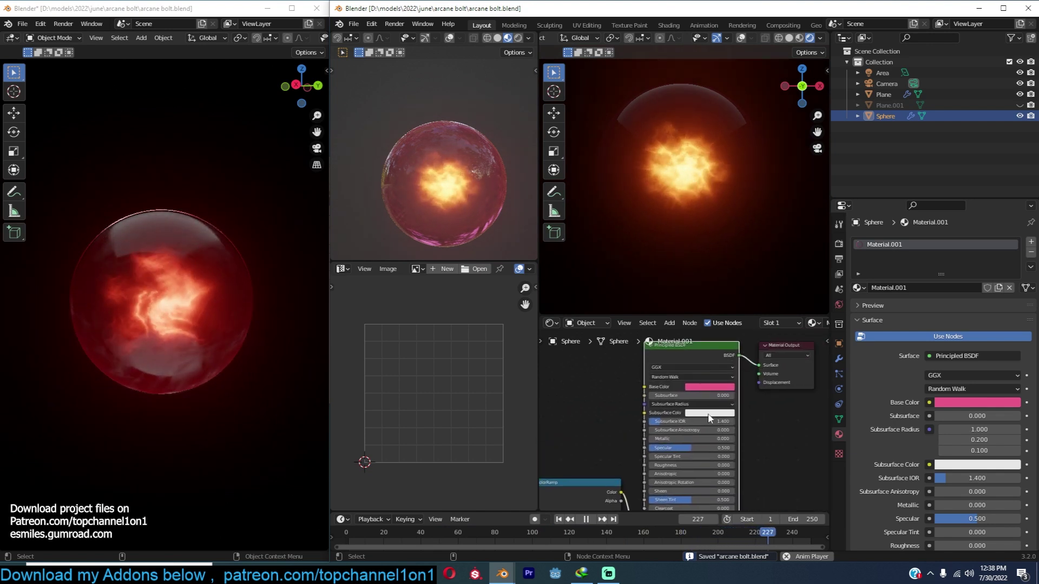
{"action": "left_click", "coordinate": [709, 387]}
{"action": "left_click", "coordinate": [730, 327]}
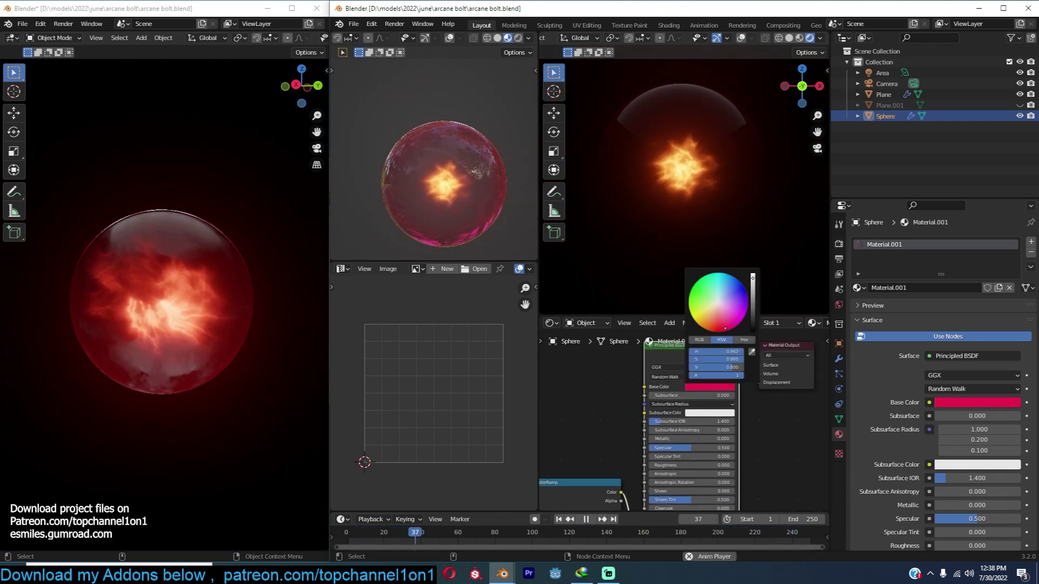
{"action": "left_click_drag", "start_coordinate": [730, 327], "coordinate": [722, 331]}
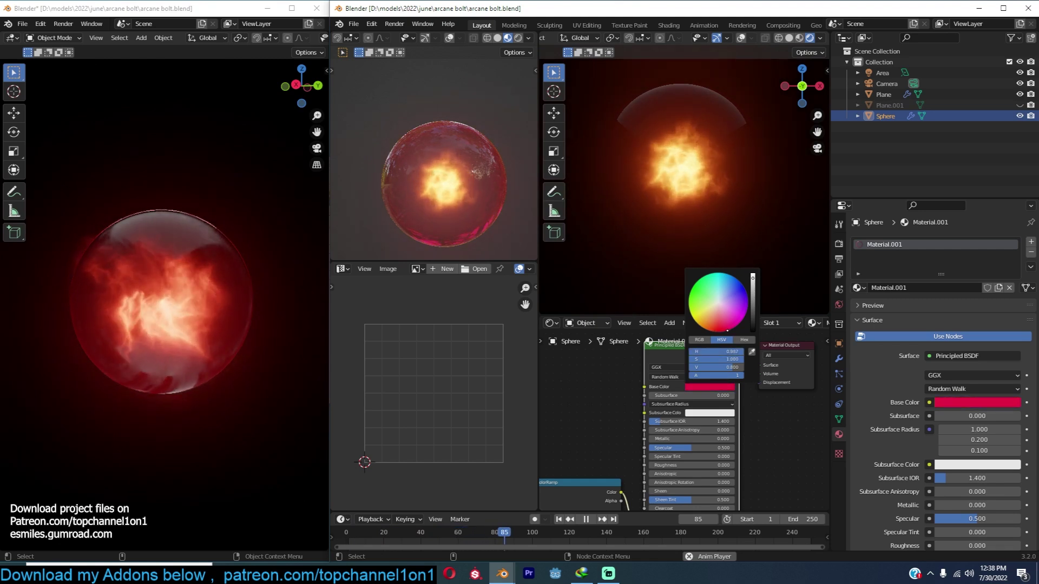
{"action": "left_click", "coordinate": [790, 424]}
{"action": "scroll", "coordinate": [644, 439], "scroll_direction": "down", "scroll_amount": 4}
{"action": "key", "text": "ctrl+s"}
Rearrange the Layer Weight and ColorRamp nodes to leave free space above them.
{"action": "scroll", "coordinate": [647, 449], "scroll_direction": "up", "scroll_amount": 3}
{"action": "middle_click_drag", "start_coordinate": [611, 462], "coordinate": [725, 416]}
{"action": "left_click_drag", "start_coordinate": [590, 450], "coordinate": [598, 463]}
{"action": "left_click_drag", "start_coordinate": [667, 447], "coordinate": [644, 454]}
{"action": "left_click_drag", "start_coordinate": [604, 460], "coordinate": [586, 467]}
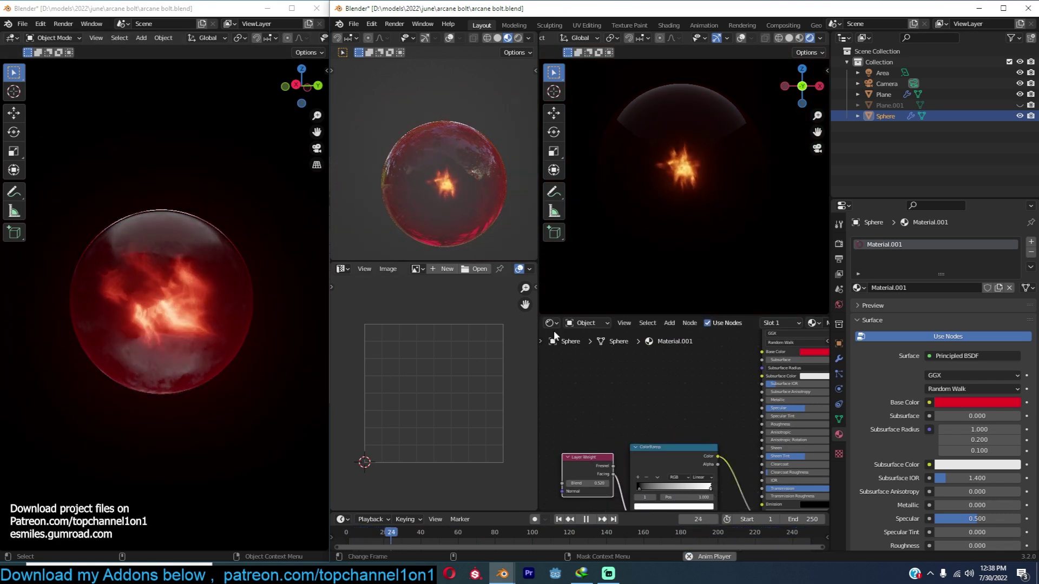
Open the Texture Folders add-on in the rendered viewport and link the grunges texture folder.
{"action": "left_click", "coordinate": [774, 104]}
{"action": "key", "text": "n"}
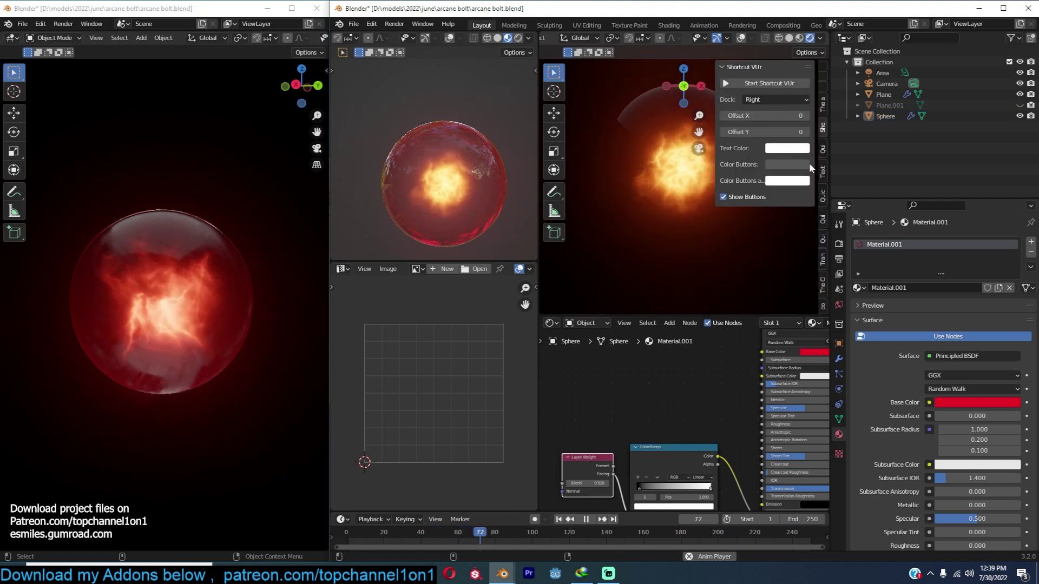
{"action": "left_click", "coordinate": [822, 172]}
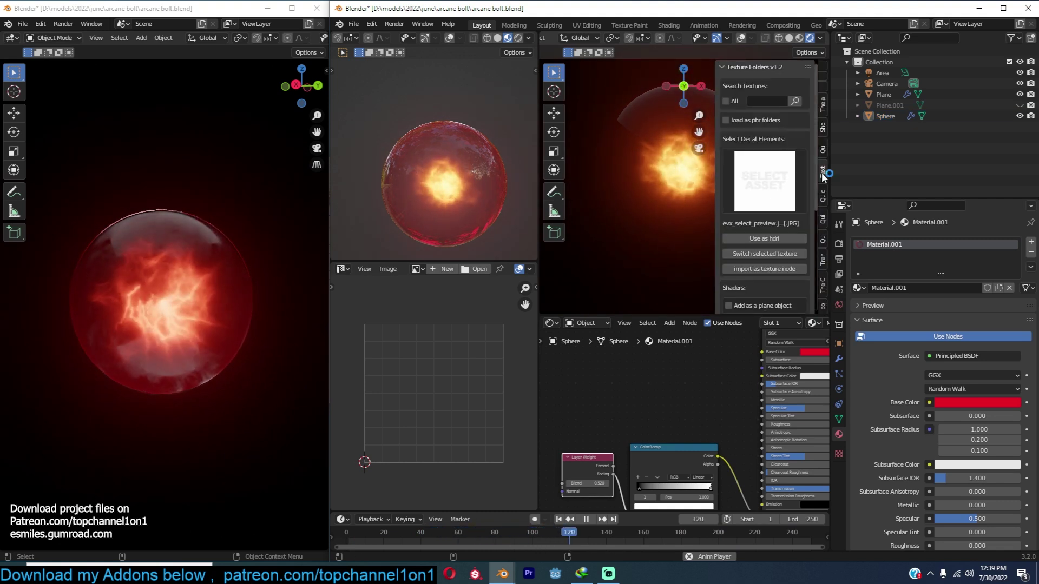
{"action": "scroll", "coordinate": [803, 230], "scroll_direction": "down", "scroll_amount": 6}
{"action": "left_click", "coordinate": [774, 252]}
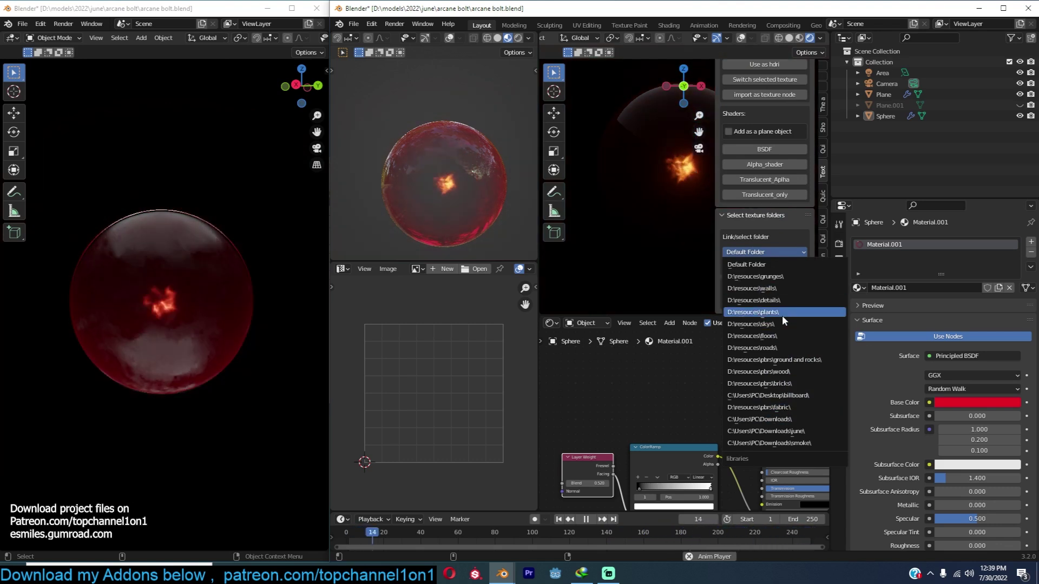
{"action": "left_click", "coordinate": [784, 287]}
{"action": "scroll", "coordinate": [764, 260], "scroll_direction": "up", "scroll_amount": 6}
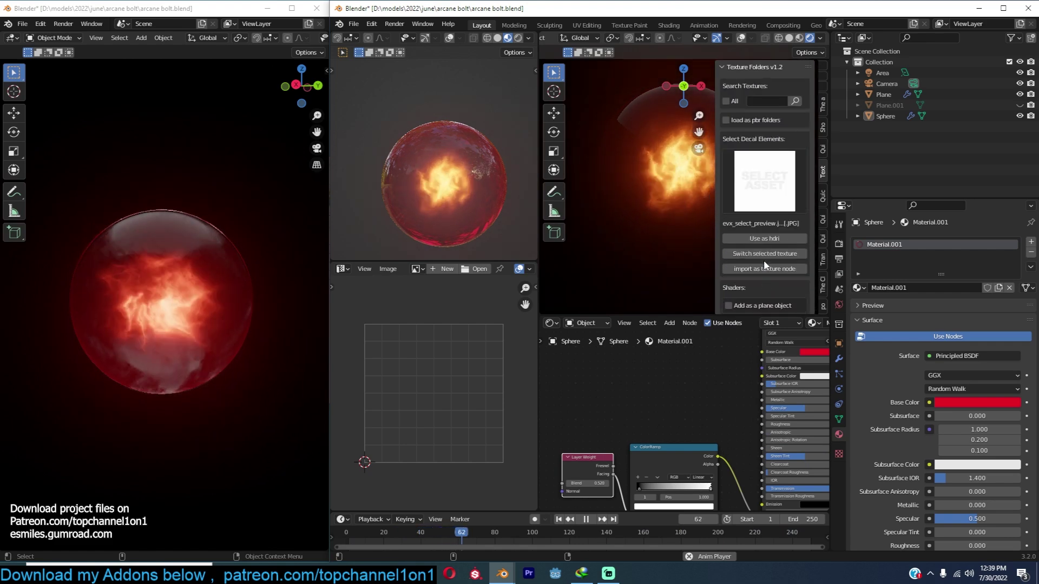
Import the grunge_map_16_bitmap image as a texture node and place it above the Layer Weight node.
{"action": "left_click", "coordinate": [756, 205]}
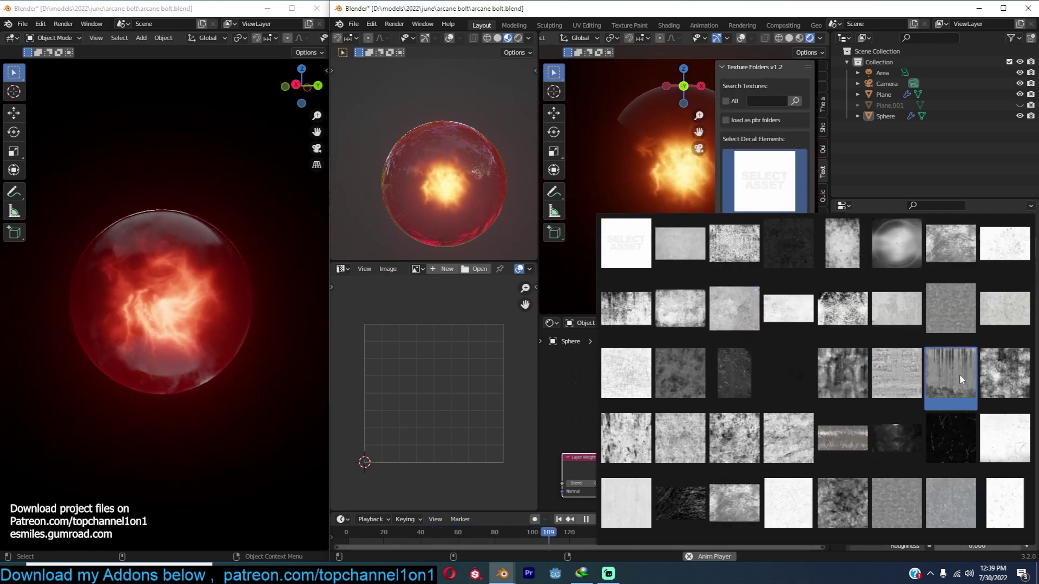
{"action": "left_click", "coordinate": [949, 375]}
{"action": "scroll", "coordinate": [785, 216], "scroll_direction": "down", "scroll_amount": 3}
{"action": "left_click", "coordinate": [775, 203]}
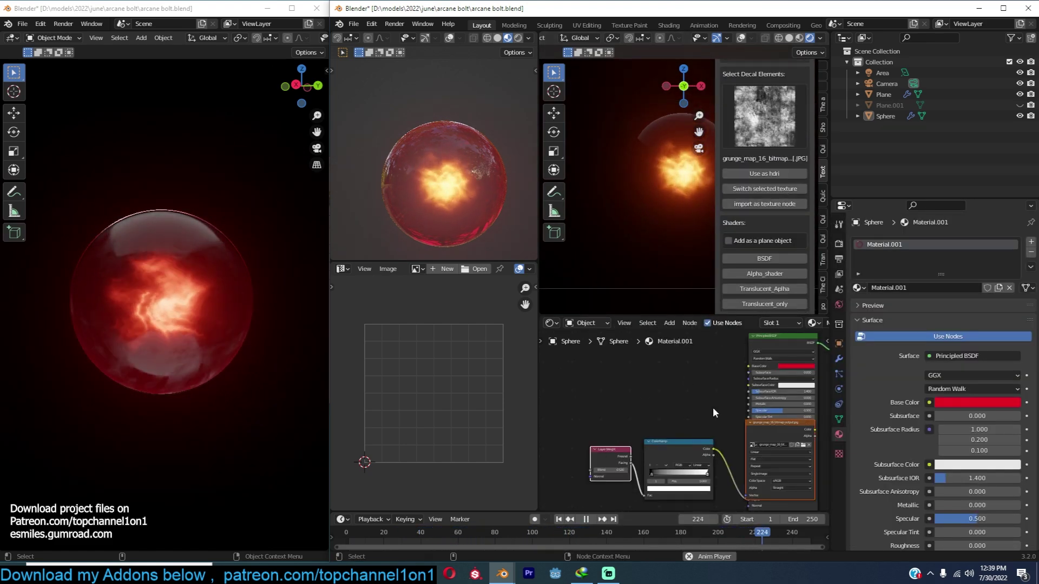
{"action": "scroll", "coordinate": [622, 365], "scroll_direction": "down", "scroll_amount": 1}
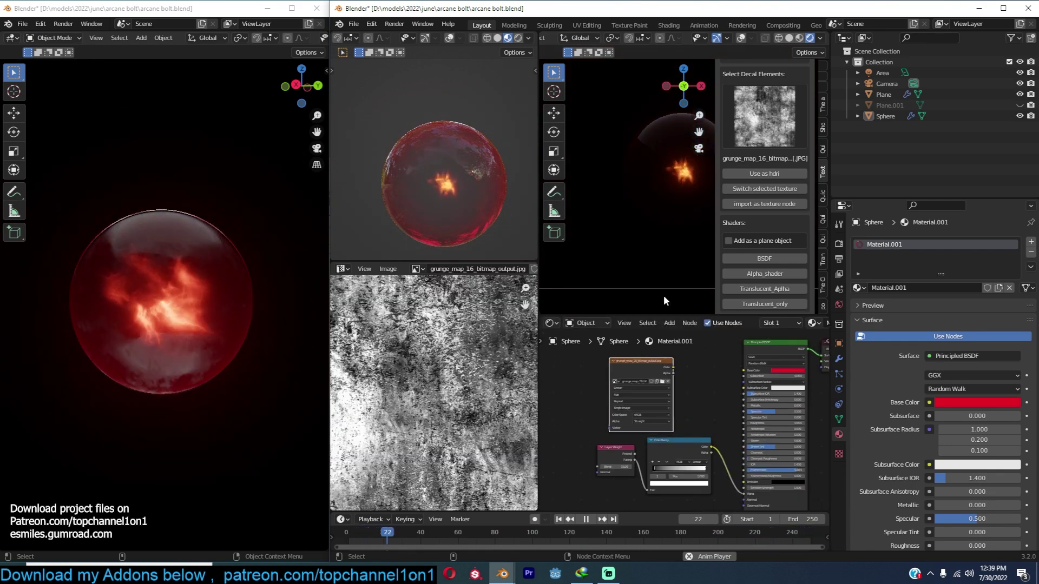
Preview the grunge texture directly on the sphere and hide the viewport's add-on sidebar.
{"action": "left_click", "coordinate": [756, 121]}
{"action": "key", "text": "Escape"}
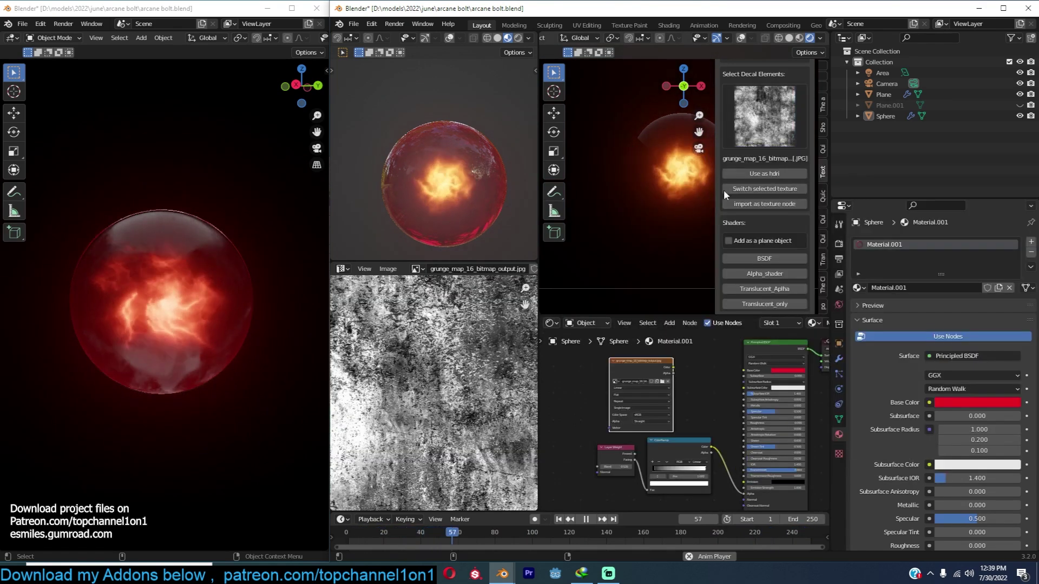
{"action": "left_click", "coordinate": [659, 373], "text": "ctrl+shift"}
{"action": "key", "text": "n"}
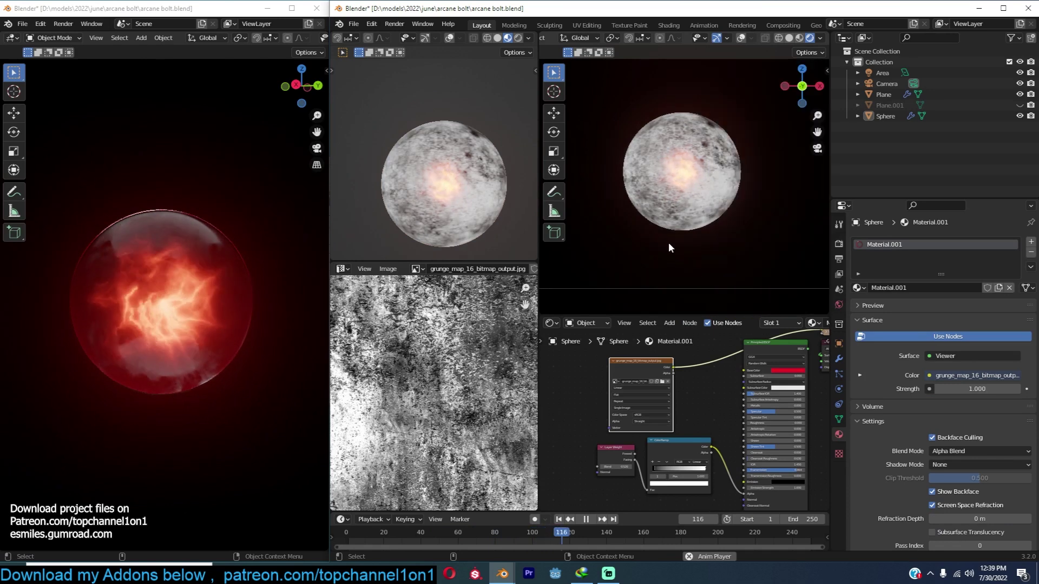
Add Texture Coordinate and Mapping nodes to the grunge texture and drive the mapping with Object coordinates.
{"action": "scroll", "coordinate": [674, 417], "scroll_direction": "up", "scroll_amount": 3}
{"action": "middle_click_drag", "start_coordinate": [673, 418], "coordinate": [718, 441]}
{"action": "left_click_drag", "start_coordinate": [687, 372], "coordinate": [667, 345]}
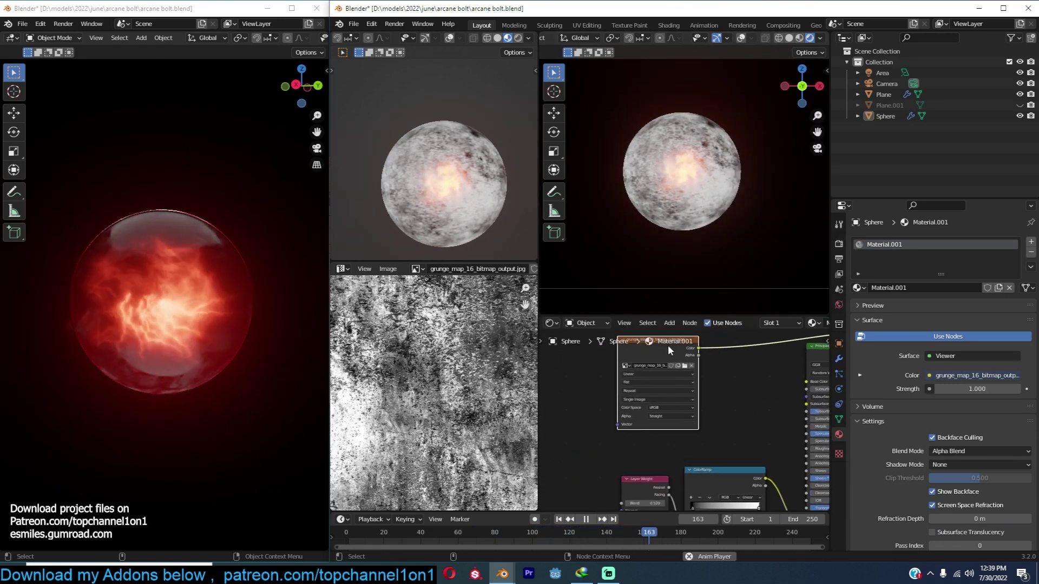
{"action": "key", "text": "ctrl+t"}
{"action": "middle_click_drag", "start_coordinate": [633, 378], "coordinate": [707, 379]}
{"action": "scroll", "coordinate": [690, 401], "scroll_direction": "up", "scroll_amount": 1}
{"action": "middle_click_drag", "start_coordinate": [639, 380], "coordinate": [687, 383]}
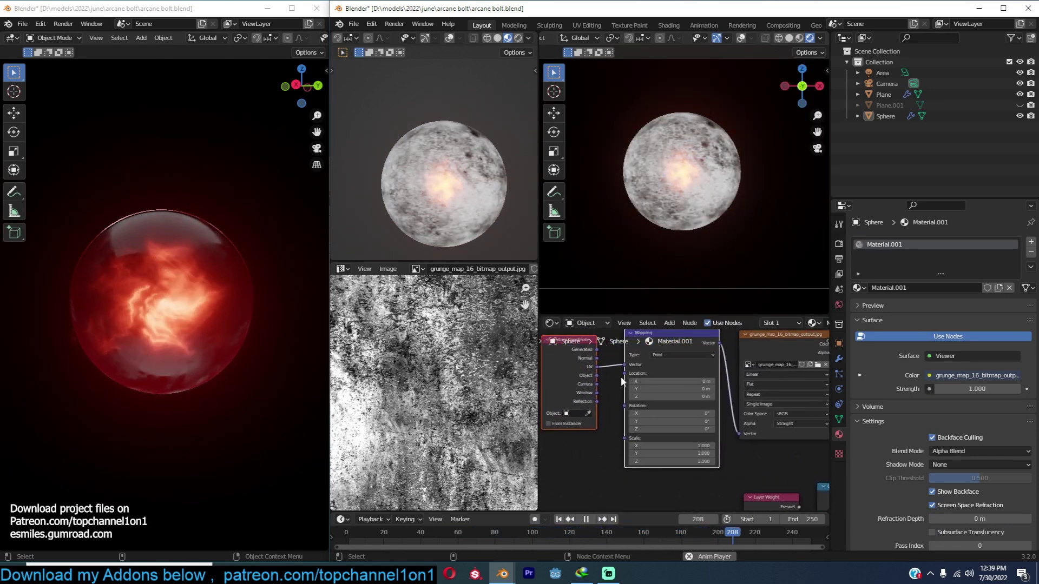
{"action": "left_click", "coordinate": [620, 365]}
{"action": "left_click_drag", "start_coordinate": [596, 375], "coordinate": [624, 365]}
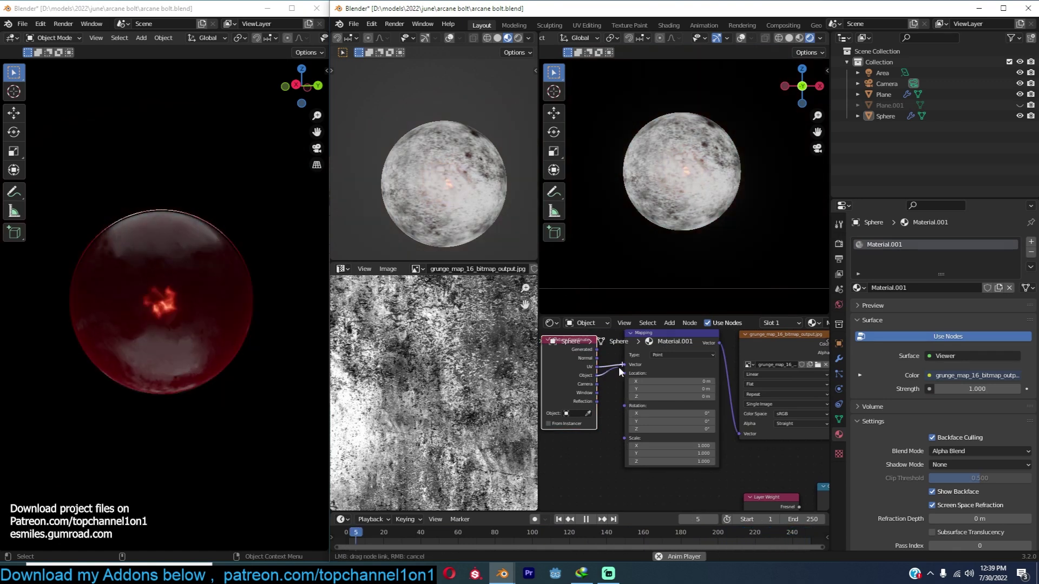
Switch the grunge image texture's projection from Flat to Box.
{"action": "middle_click_drag", "start_coordinate": [664, 370], "coordinate": [598, 376]}
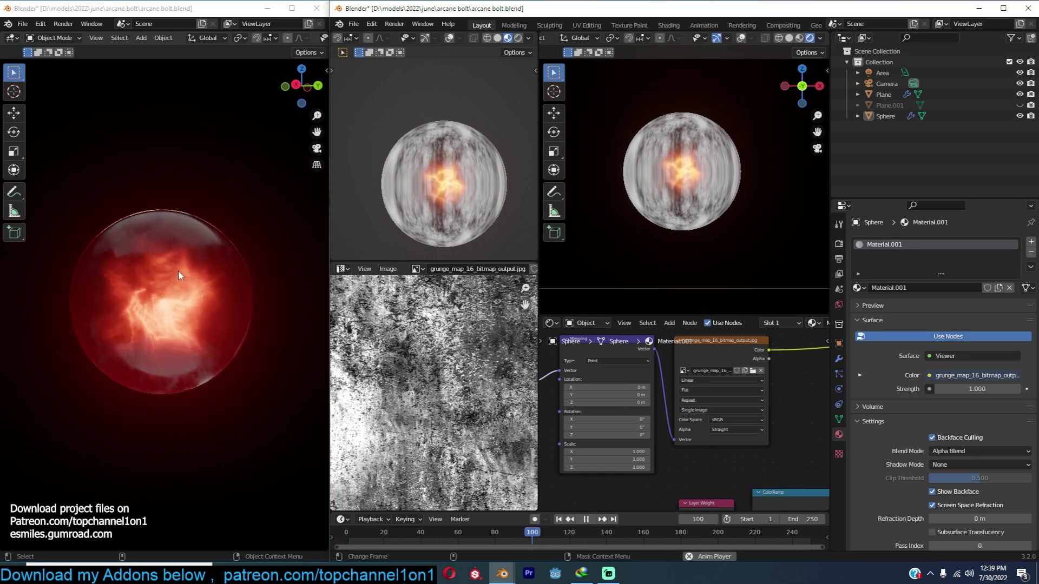
{"action": "scroll", "coordinate": [686, 418], "scroll_direction": "up", "scroll_amount": 2}
{"action": "left_click", "coordinate": [712, 379]}
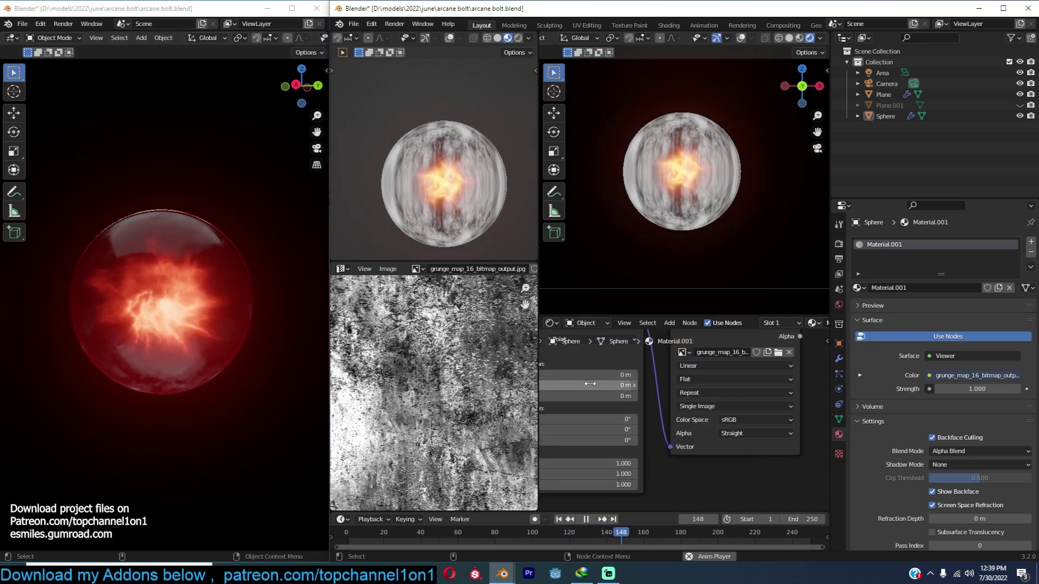
{"action": "left_click", "coordinate": [700, 404]}
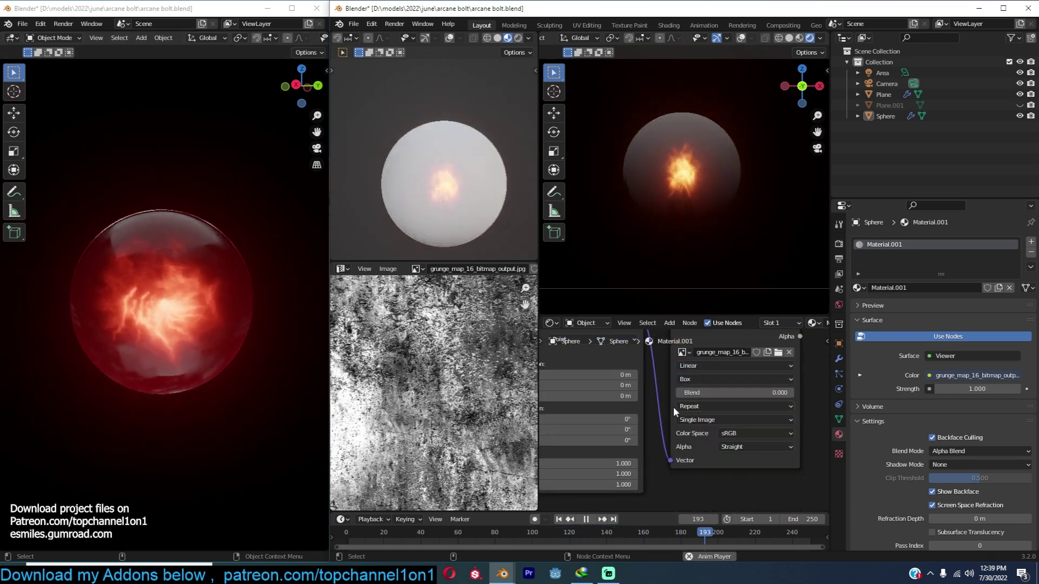
Raise the Blend value of the grunge texture's box projection to soften its seams on the sphere.
{"action": "scroll", "coordinate": [672, 407], "scroll_direction": "up", "scroll_amount": 1}
{"action": "middle_click_drag", "start_coordinate": [673, 407], "coordinate": [718, 392]}
{"action": "left_click_drag", "start_coordinate": [729, 373], "coordinate": [757, 373]}
{"action": "scroll", "coordinate": [634, 409], "scroll_direction": "down", "scroll_amount": 4}
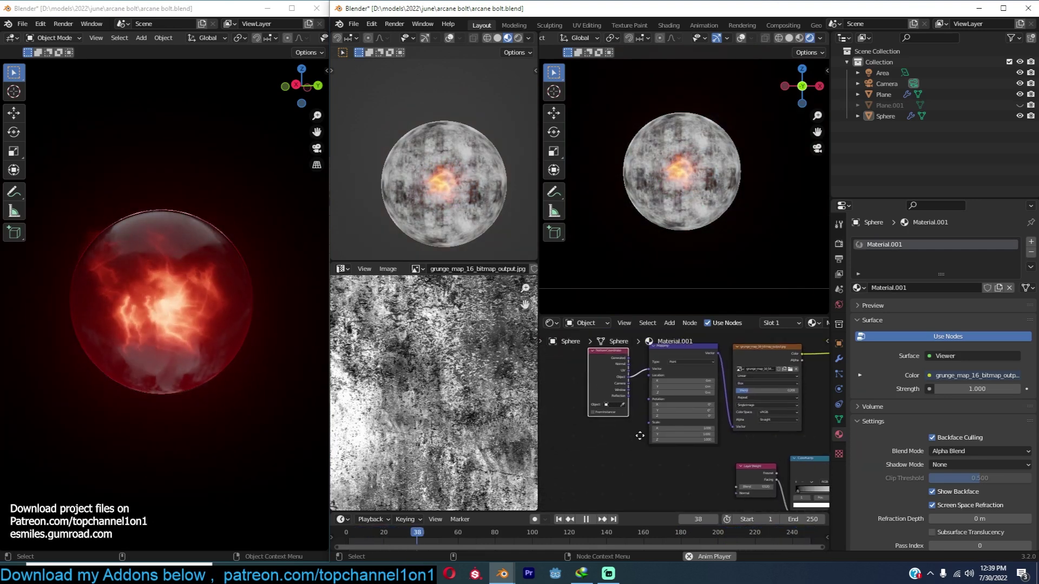
Add a Combine XYZ node and place it below the Texture Coordinate node.
{"action": "scroll", "coordinate": [622, 419], "scroll_direction": "up", "scroll_amount": 2}
{"action": "key", "text": "shift+a"}
{"action": "left_click", "coordinate": [604, 341]}
{"action": "type", "text": "x"}
{"action": "left_click", "coordinate": [654, 362]}
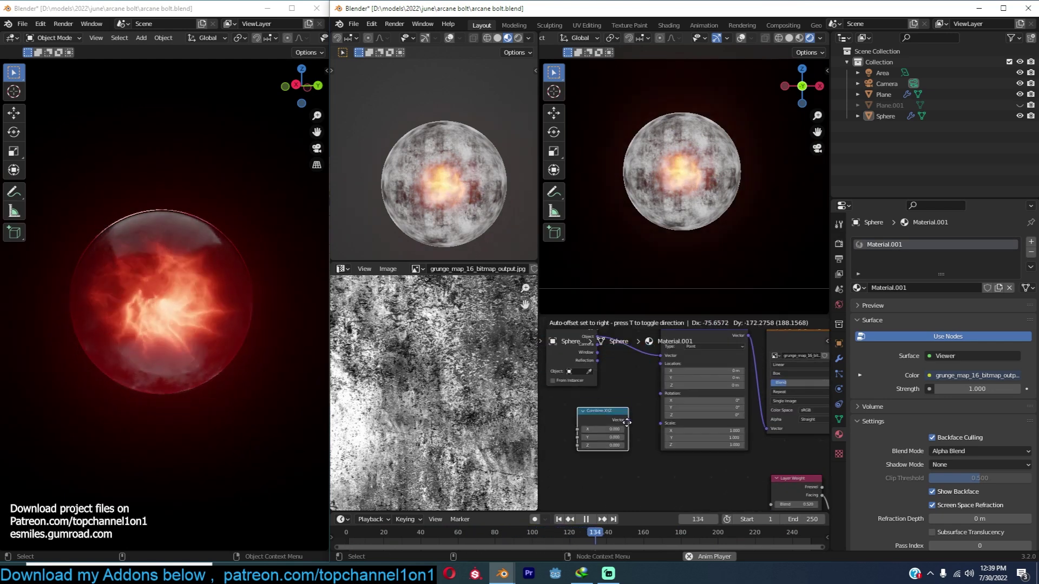
{"action": "left_click", "coordinate": [629, 427]}
Connect the Combine XYZ vector to the Mapping node's Rotation and drive its Z value with the current frame.
{"action": "scroll", "coordinate": [628, 425], "scroll_direction": "up", "scroll_amount": 3}
{"action": "scroll", "coordinate": [629, 429], "scroll_direction": "up", "scroll_amount": 2}
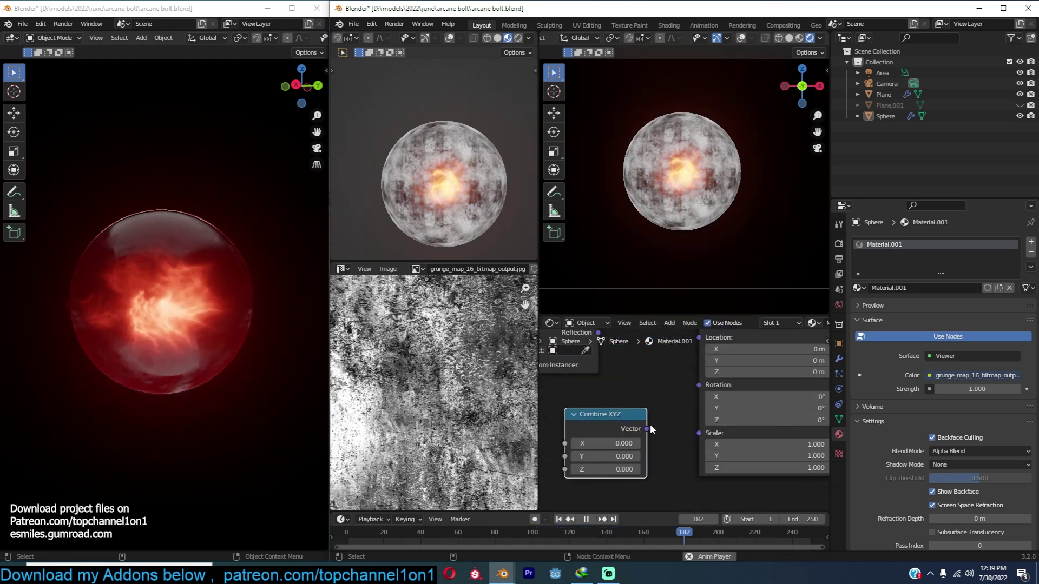
{"action": "left_click_drag", "start_coordinate": [647, 428], "coordinate": [698, 384]}
{"action": "middle_click_drag", "start_coordinate": [608, 412], "coordinate": [707, 384]}
{"action": "scroll", "coordinate": [707, 384], "scroll_direction": "up", "scroll_amount": 3}
{"action": "middle_click_drag", "start_coordinate": [650, 407], "coordinate": [670, 371]}
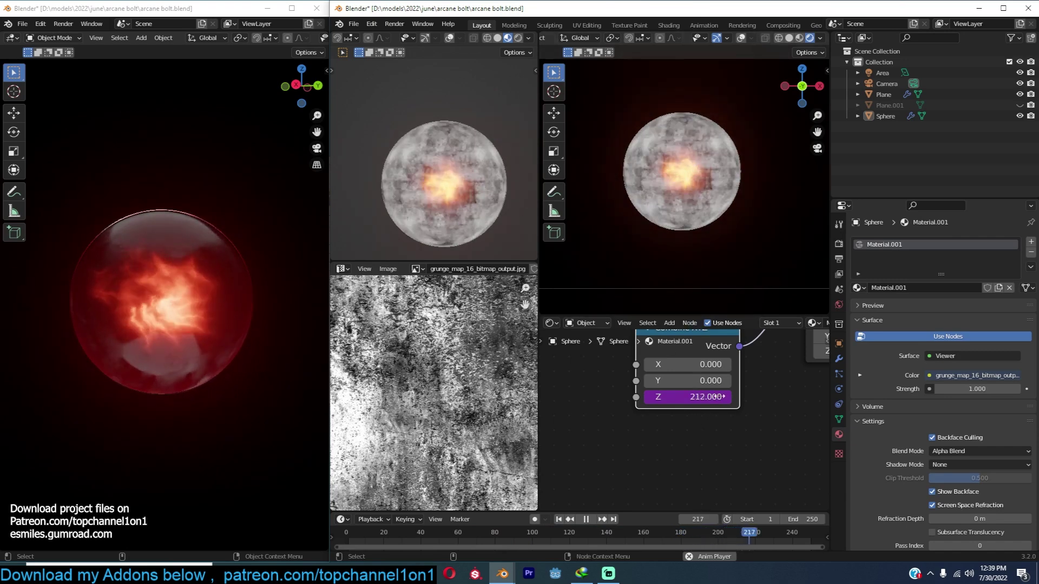
Slow the texture's rotation by setting the Combine XYZ node's Z driver expression to frame/50.
{"action": "double_click", "coordinate": [706, 397]}
{"action": "type", "text": "/10"}
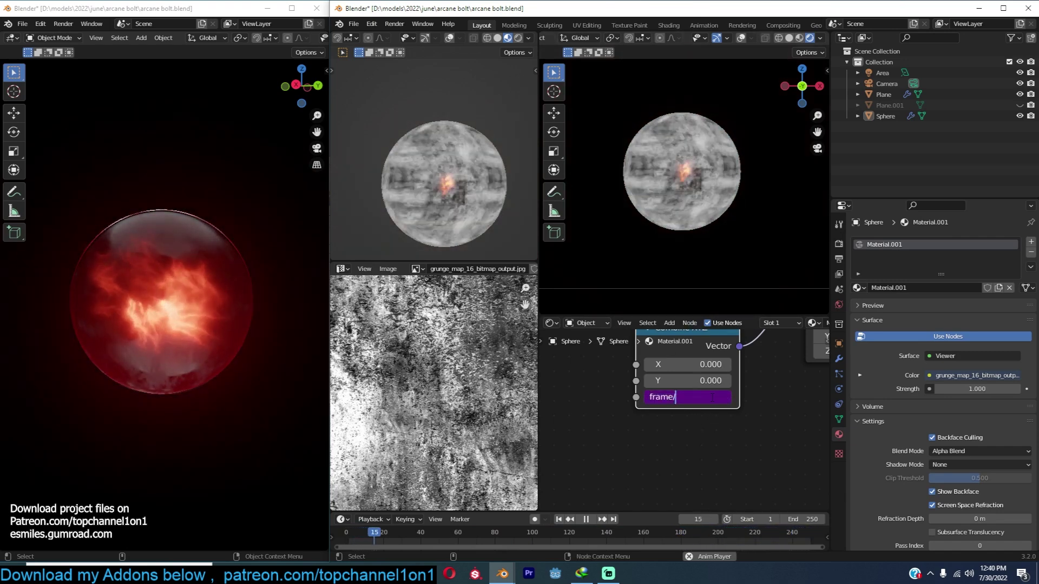
{"action": "key", "text": "Return"}
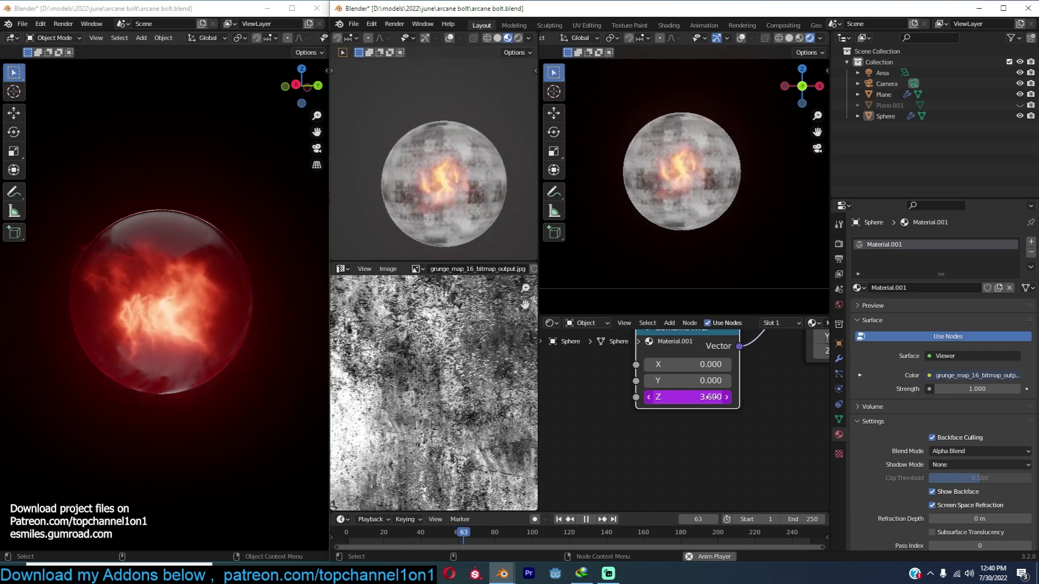
{"action": "double_click", "coordinate": [730, 398]}
{"action": "type", "text": "/10"}
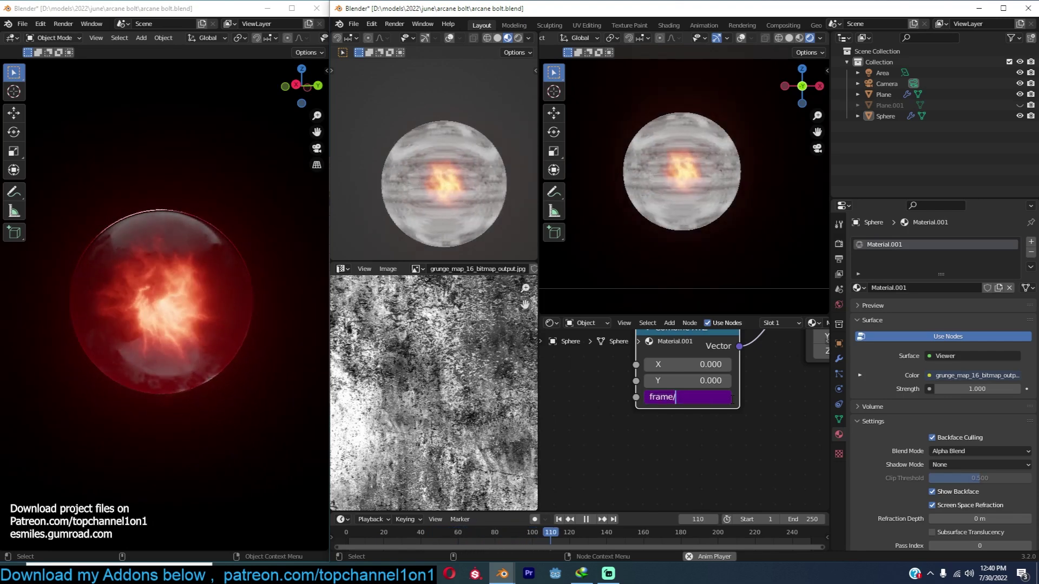
{"action": "key", "text": "Return"}
Connect the grunge texture's Color to the Principled BSDF's Roughness and switch the preview back to the full shader.
{"action": "scroll", "coordinate": [770, 399], "scroll_direction": "down", "scroll_amount": 8}
{"action": "middle_click_drag", "start_coordinate": [772, 399], "coordinate": [636, 437]}
{"action": "middle_click_drag", "start_coordinate": [766, 422], "coordinate": [573, 418]}
{"action": "scroll", "coordinate": [604, 396], "scroll_direction": "up", "scroll_amount": 2}
{"action": "left_click_drag", "start_coordinate": [593, 371], "coordinate": [711, 479]}
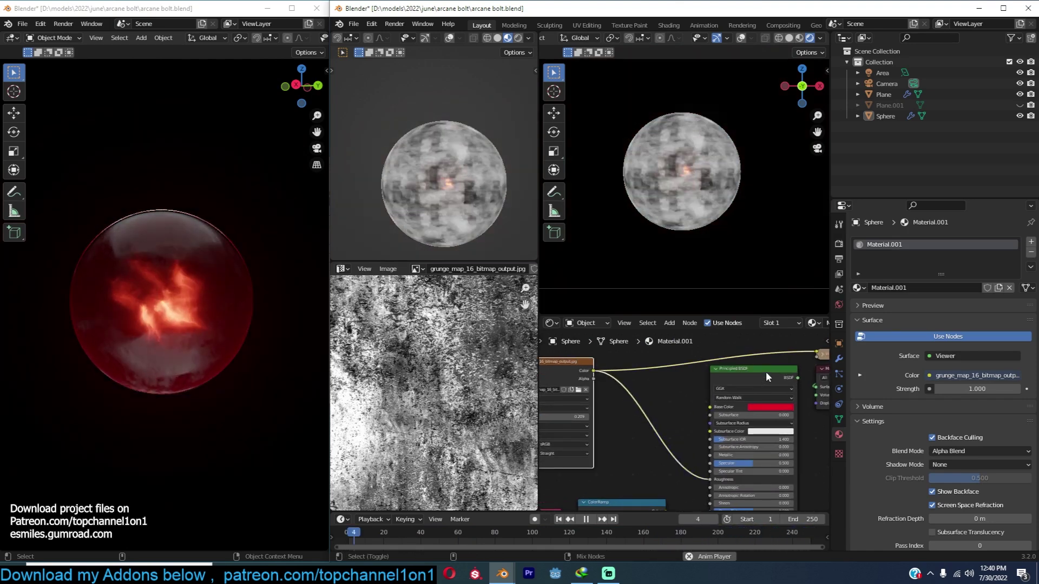
{"action": "scroll", "coordinate": [658, 385], "scroll_direction": "down", "scroll_amount": 6}
{"action": "middle_click_drag", "start_coordinate": [672, 392], "coordinate": [736, 394]}
{"action": "scroll", "coordinate": [765, 396], "scroll_direction": "up", "scroll_amount": 3}
{"action": "scroll", "coordinate": [737, 394], "scroll_direction": "down", "scroll_amount": 3}
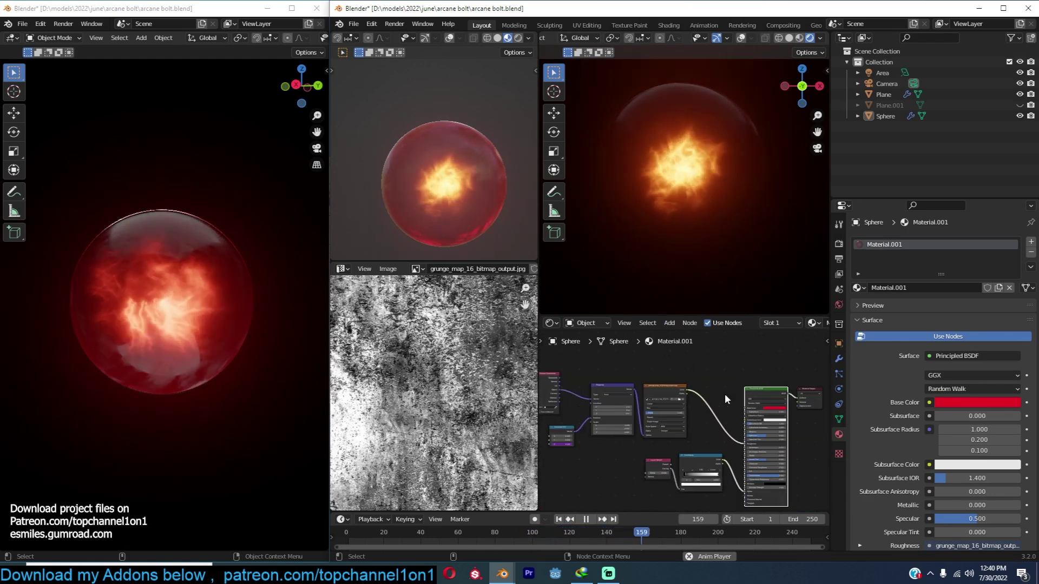
Insert a Math node between the grunge texture and the Principled BSDF's Roughness input.
{"action": "scroll", "coordinate": [693, 391], "scroll_direction": "up", "scroll_amount": 3}
{"action": "key", "text": "shift+a"}
{"action": "mouse_move", "coordinate": [615, 465]}
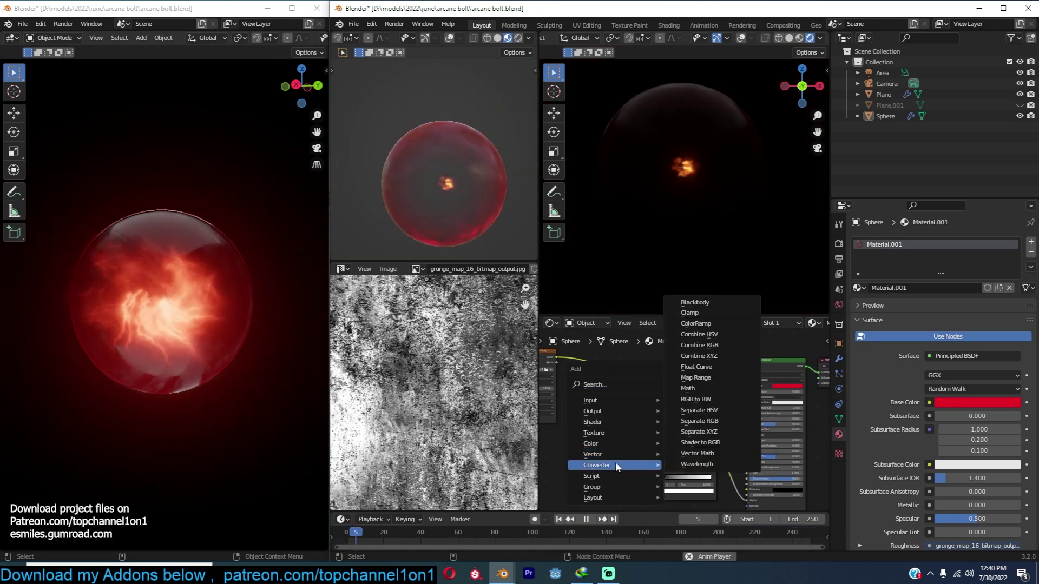
{"action": "left_click", "coordinate": [702, 388]}
{"action": "left_click", "coordinate": [686, 413]}
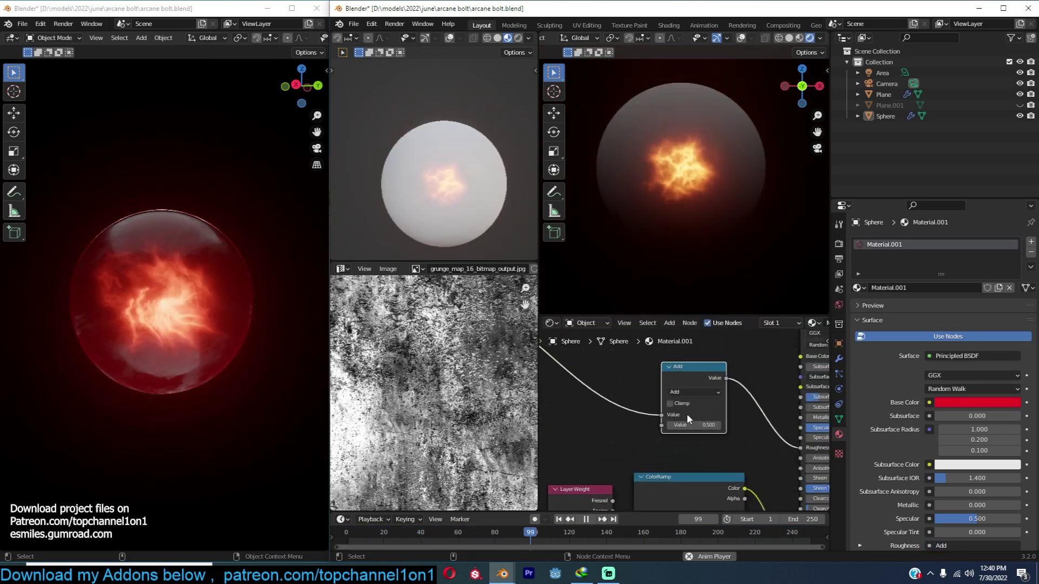
Switch the Math node to Multiply with a value of 1.500.
{"action": "left_click", "coordinate": [703, 391]}
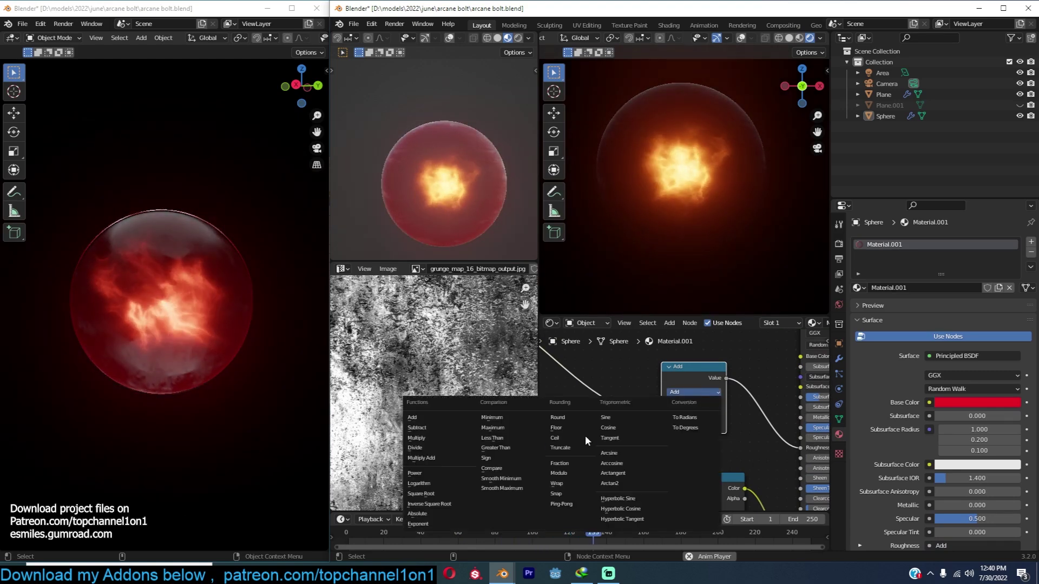
{"action": "left_click", "coordinate": [432, 437]}
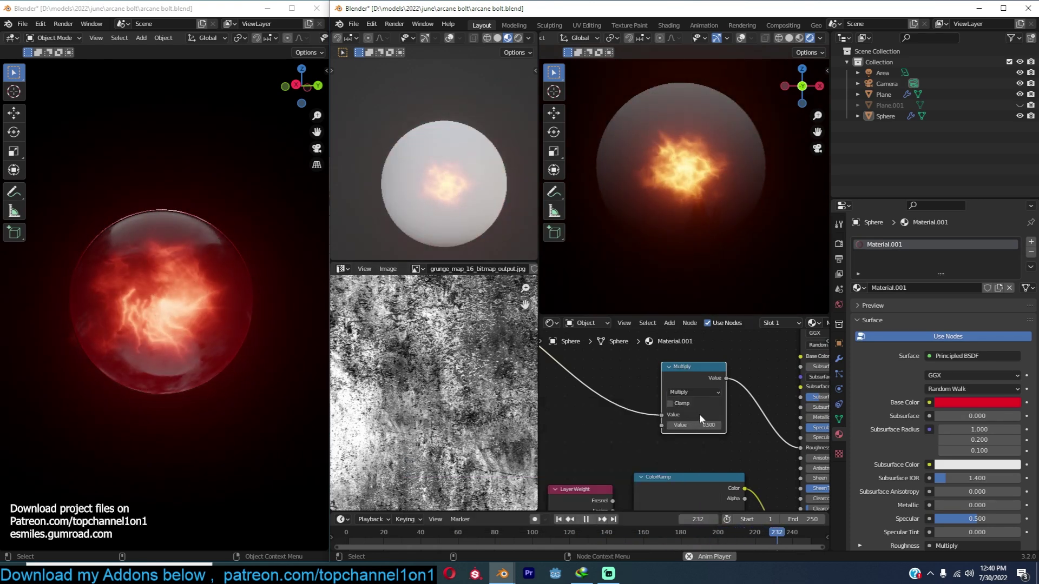
{"action": "mouse_move", "coordinate": [703, 424]}
{"action": "left_mouse_down"}
{"action": "mouse_move", "coordinate": [736, 424]}
{"action": "mouse_move", "coordinate": [711, 424]}
{"action": "left_mouse_up"}
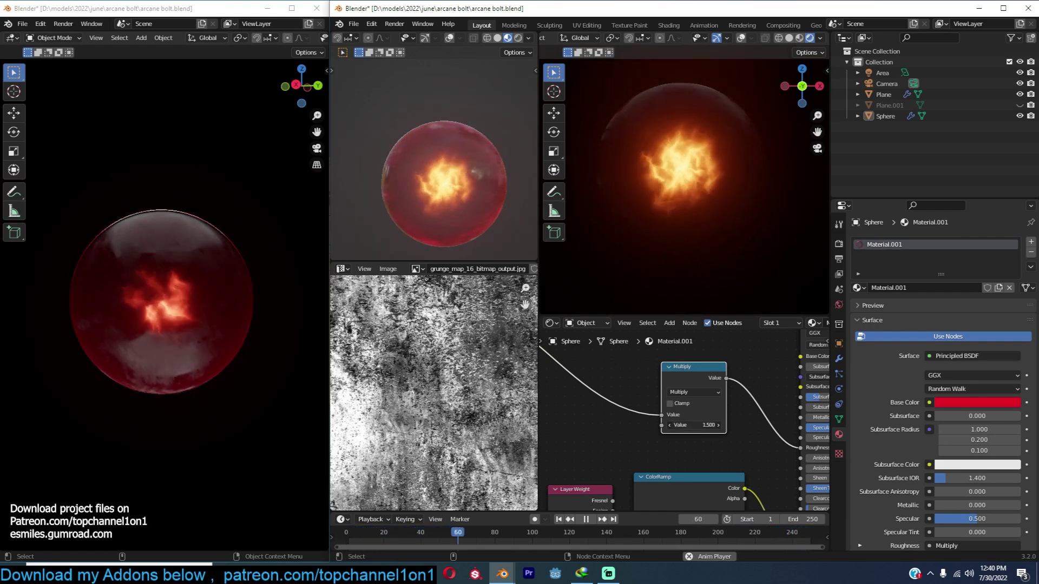
Lower the Layer Weight node's Blend value slightly and check the sphere's edge fade.
{"action": "scroll", "coordinate": [681, 438], "scroll_direction": "down", "scroll_amount": 5}
{"action": "middle_click_drag", "start_coordinate": [681, 437], "coordinate": [698, 395]}
{"action": "scroll", "coordinate": [671, 449], "scroll_direction": "up", "scroll_amount": 4}
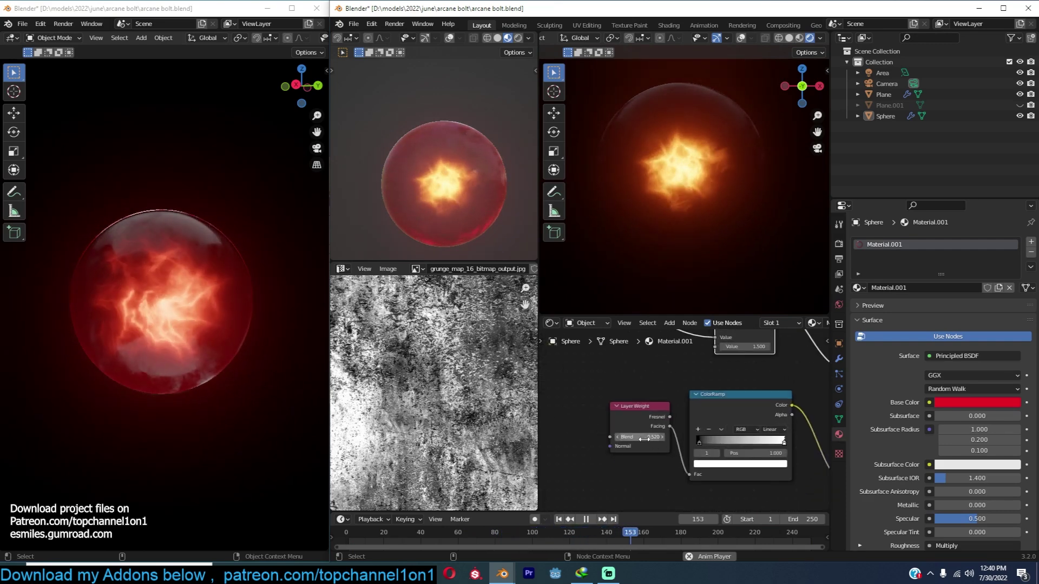
{"action": "left_click_drag", "start_coordinate": [639, 436], "coordinate": [622, 437]}
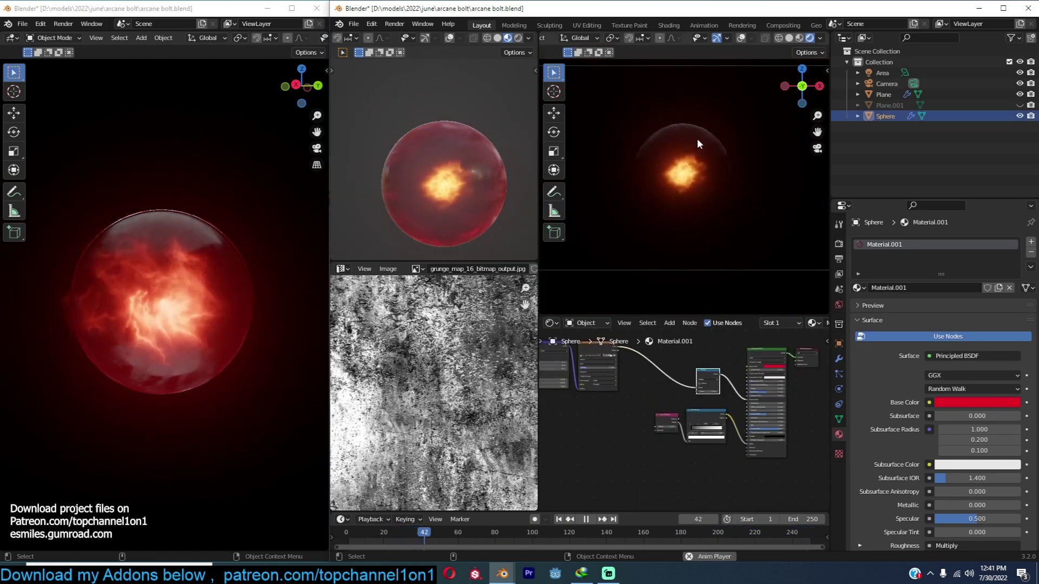
{"action": "scroll", "coordinate": [702, 152], "scroll_direction": "up", "scroll_amount": 5}
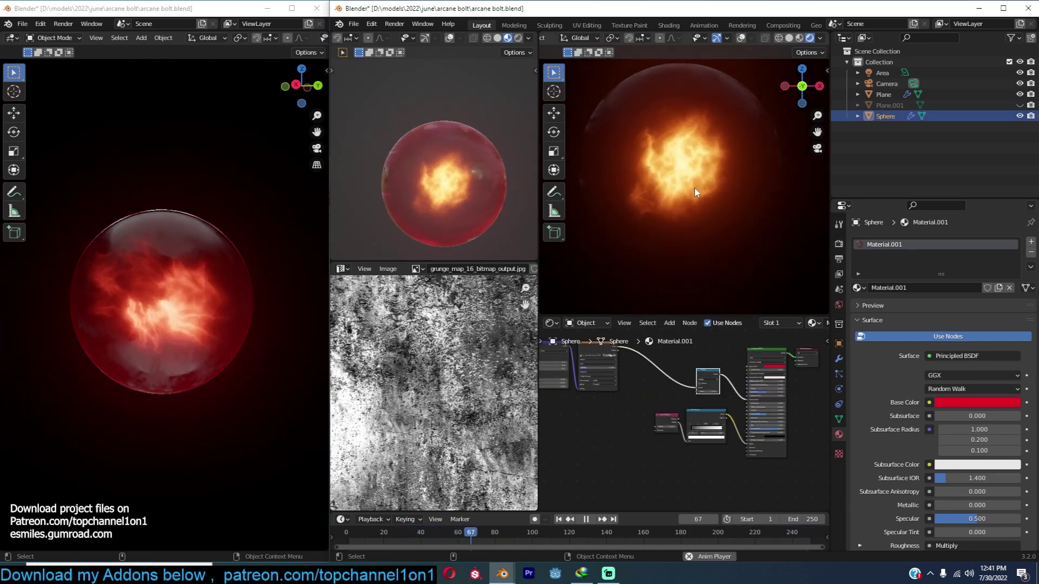
Try to reuse the Z expression frame/50 for the Combine XYZ node's Y value.
{"action": "scroll", "coordinate": [687, 358], "scroll_direction": "up", "scroll_amount": 5}
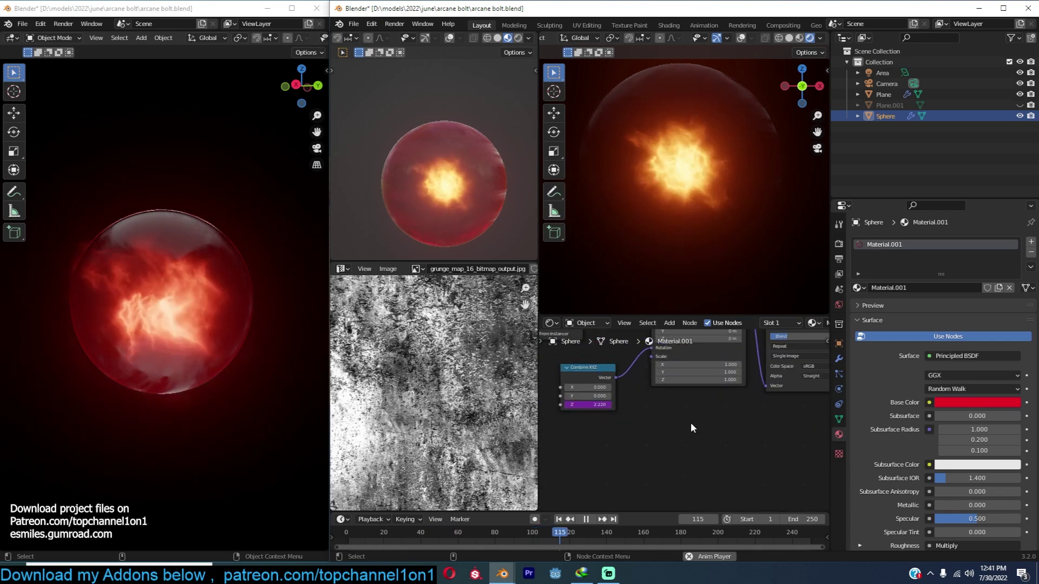
{"action": "scroll", "coordinate": [717, 432], "scroll_direction": "up", "scroll_amount": 2}
{"action": "key", "text": "Return"}
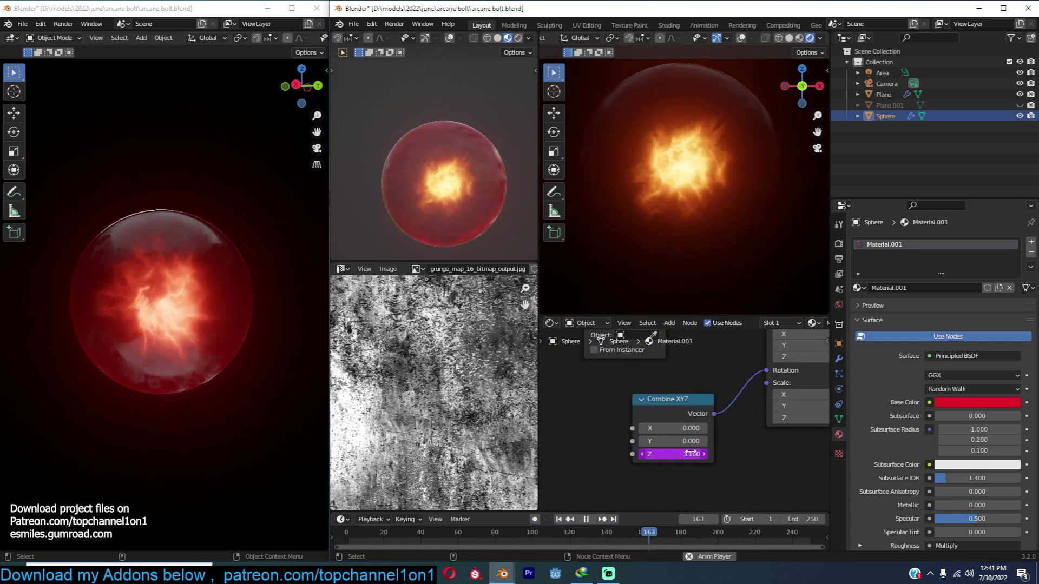
{"action": "left_click", "coordinate": [694, 442]}
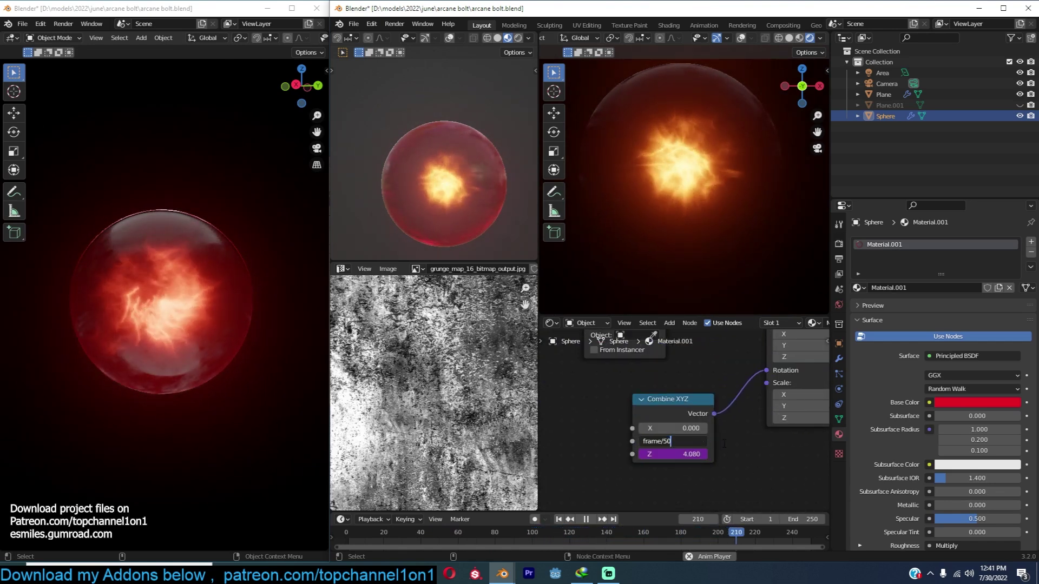
{"action": "type", "text": "frame/50"}
{"action": "key", "text": "Return"}
Drive the Combine XYZ node's Y value with #frame/80 and give its X value a #frame-based driver as well.
{"action": "left_click", "coordinate": [694, 441]}
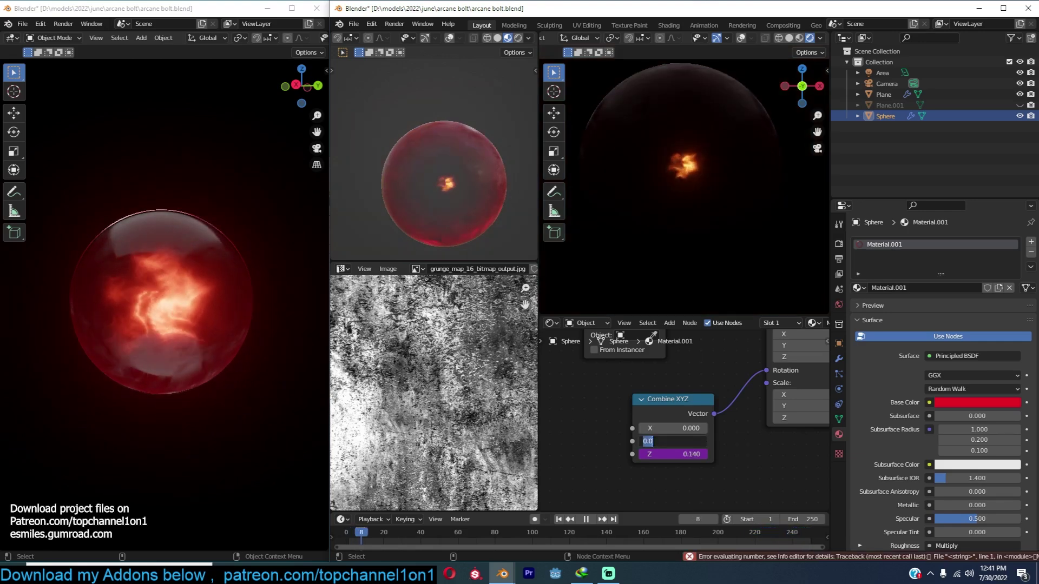
{"action": "type", "text": "#f"}
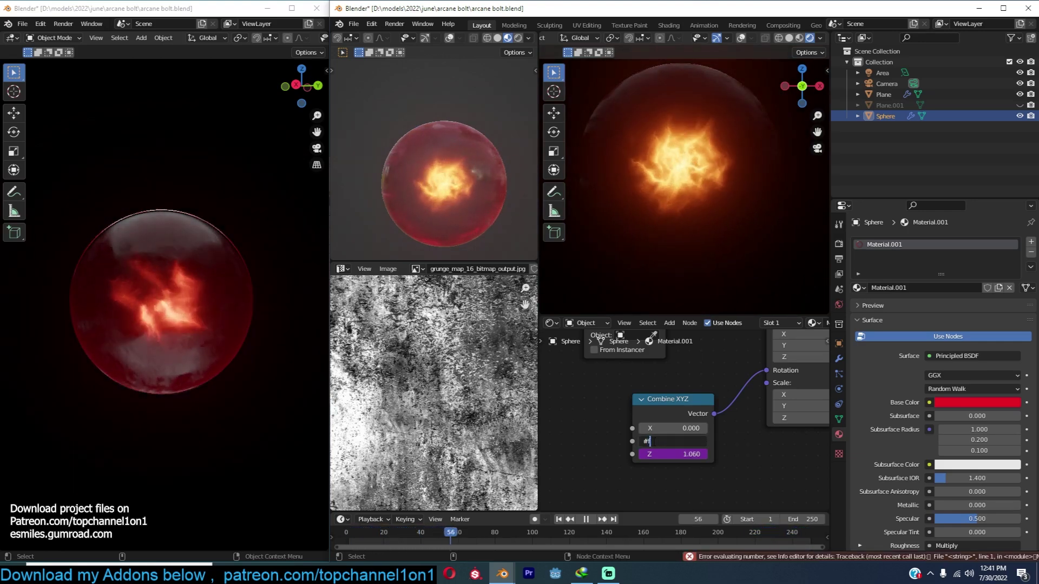
{"action": "type", "text": "rame/30"}
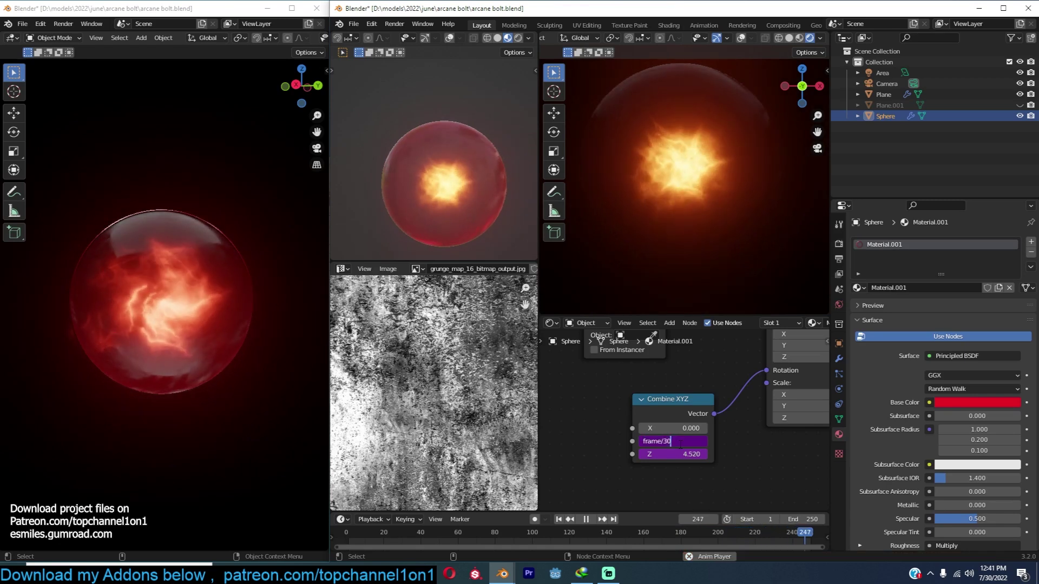
{"action": "key", "text": "BackSpace"}
{"action": "key", "text": "BackSpace"}
{"action": "type", "text": "8"}
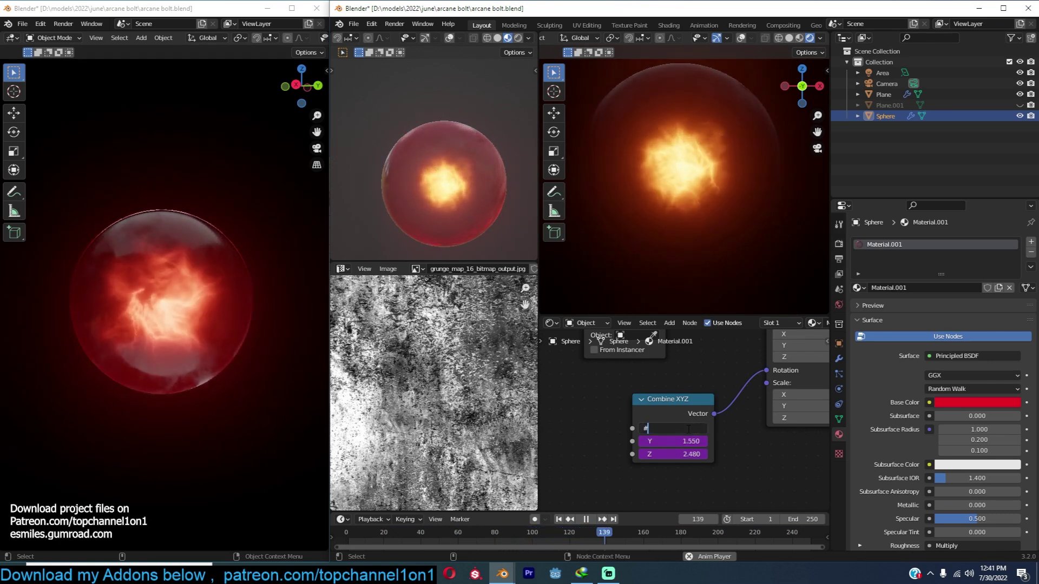
{"action": "type", "text": "frame"}
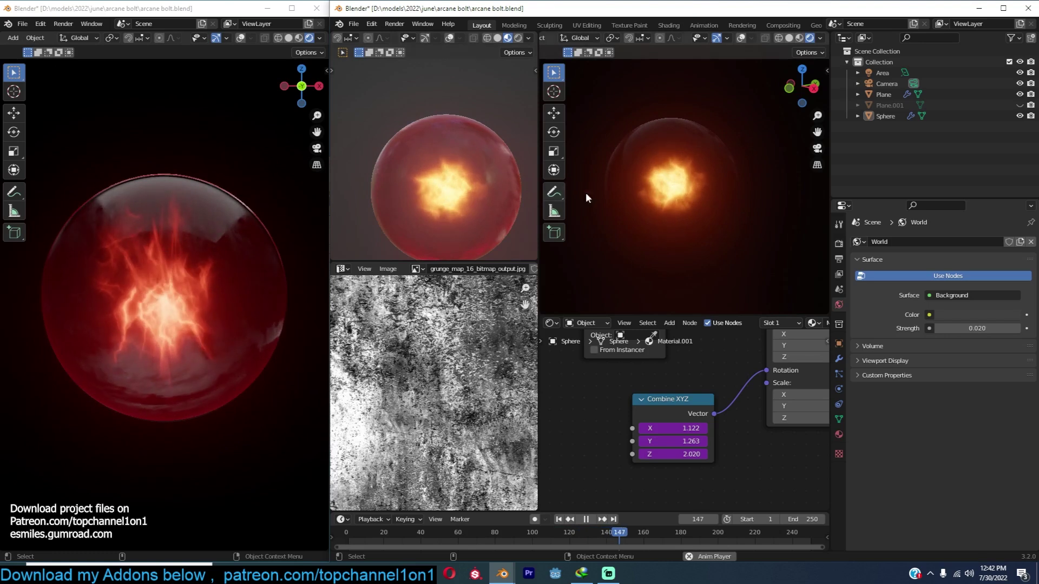
Open the Plane emitter's particle settings, collapse the Velocity section and expand Viewport Display.
{"action": "left_click", "coordinate": [875, 116]}
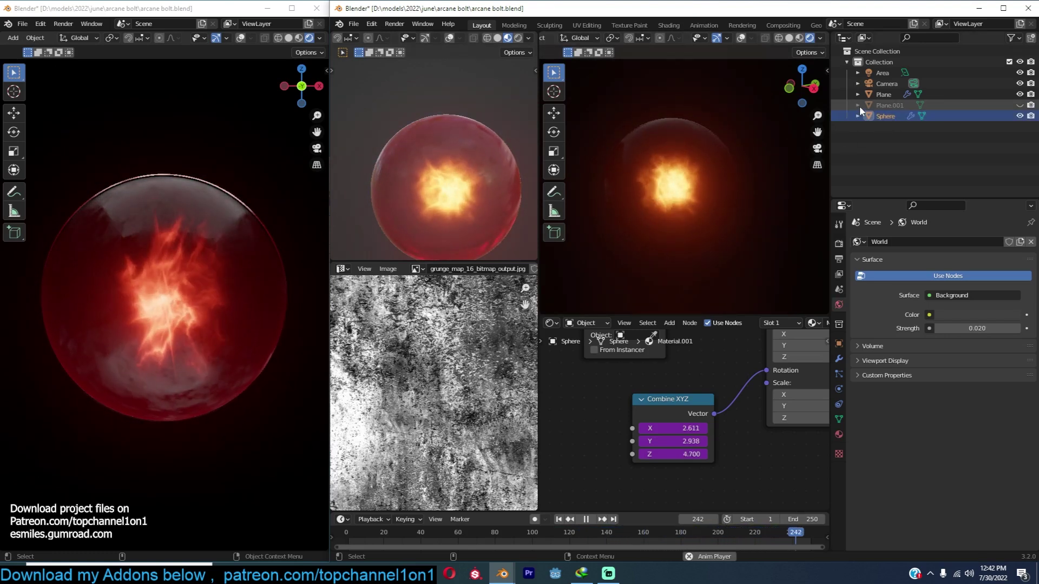
{"action": "left_click", "coordinate": [880, 94]}
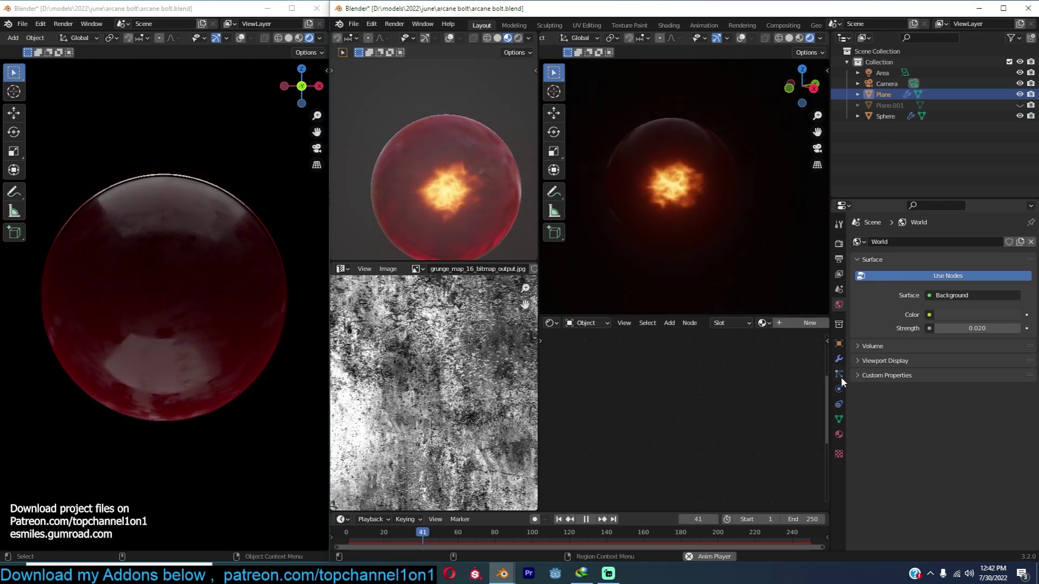
{"action": "left_click", "coordinate": [840, 375]}
{"action": "scroll", "coordinate": [917, 419], "scroll_direction": "down", "scroll_amount": 15}
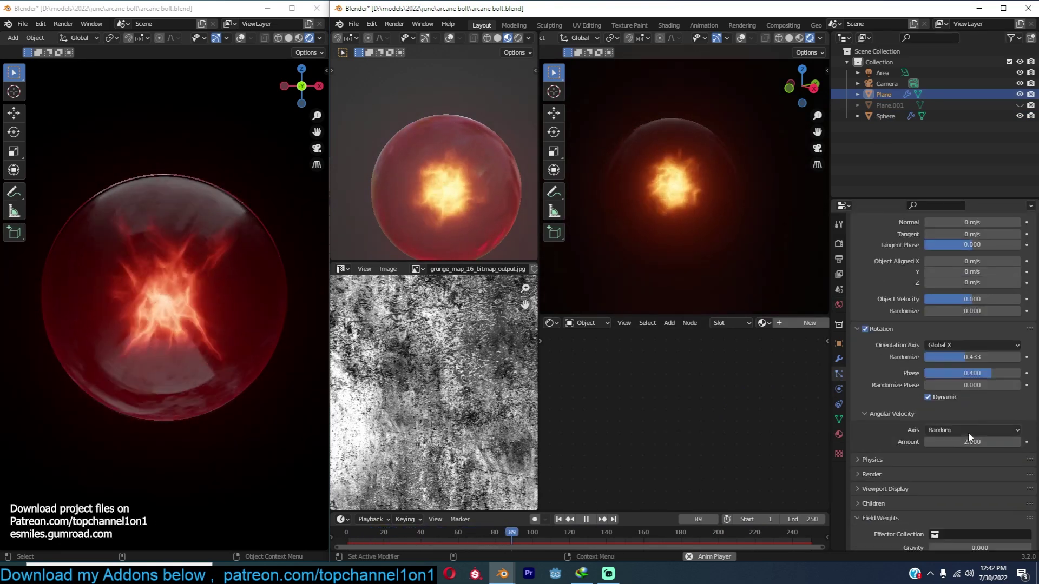
{"action": "scroll", "coordinate": [969, 432], "scroll_direction": "down", "scroll_amount": 3}
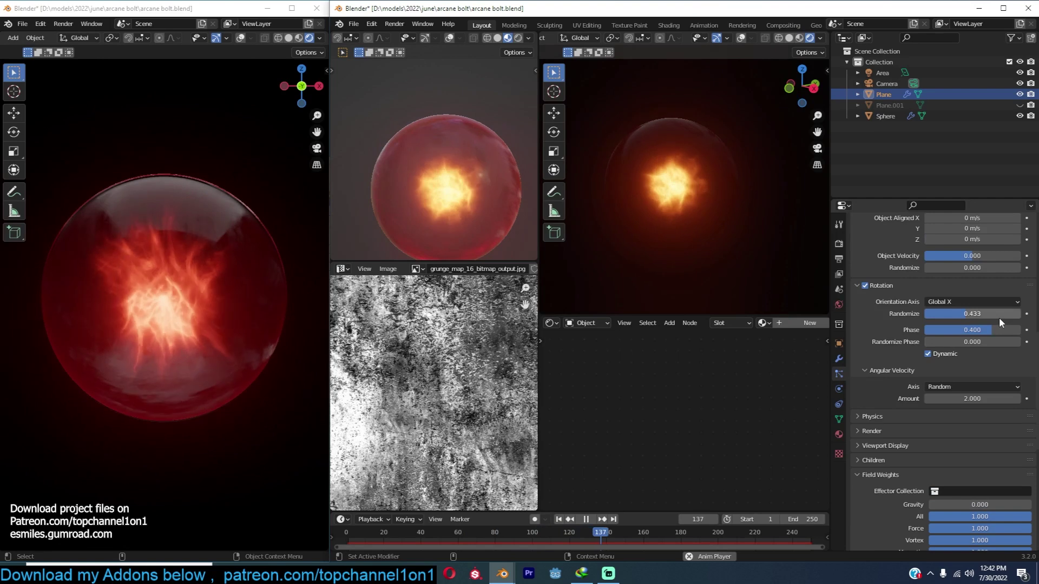
{"action": "scroll", "coordinate": [999, 317], "scroll_direction": "up", "scroll_amount": 10}
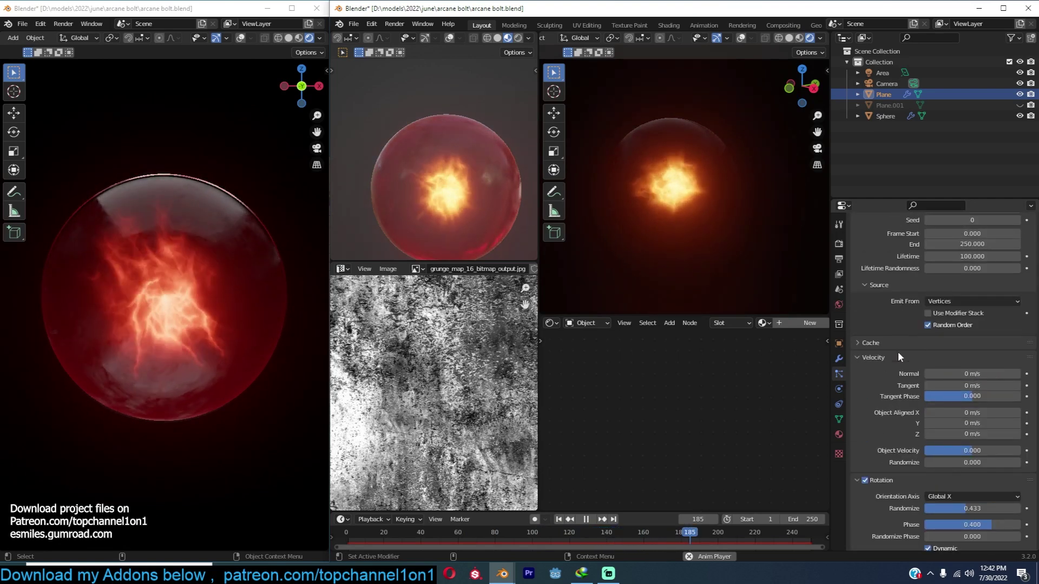
{"action": "left_click", "coordinate": [902, 356]}
{"action": "scroll", "coordinate": [928, 346], "scroll_direction": "down", "scroll_amount": 4}
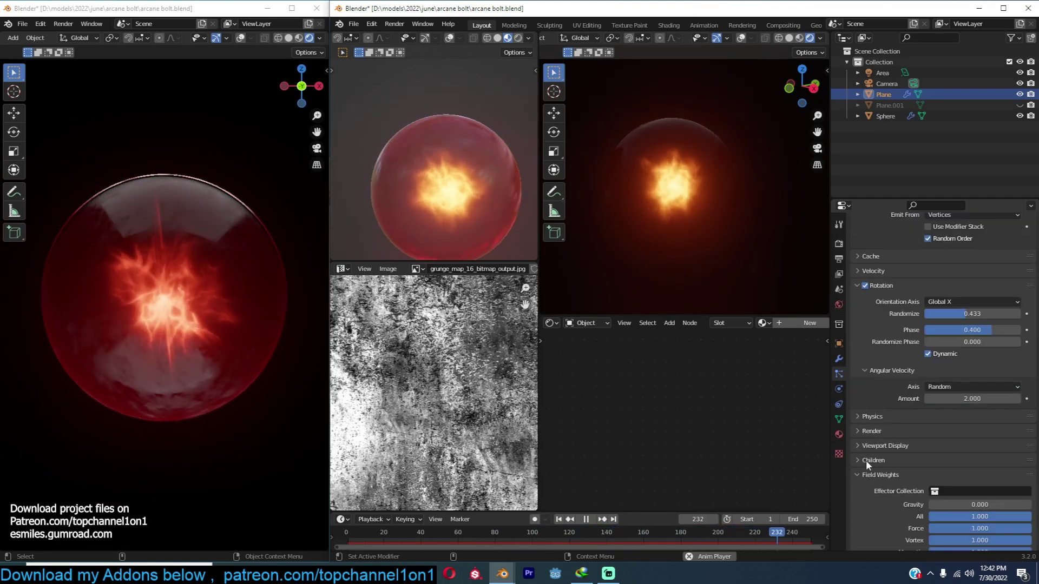
{"action": "left_click", "coordinate": [900, 446]}
Expand the particle system's Render settings and raise the instance Scale to 1.500.
{"action": "scroll", "coordinate": [923, 453], "scroll_direction": "down", "scroll_amount": 3}
{"action": "scroll", "coordinate": [968, 465], "scroll_direction": "down", "scroll_amount": 5}
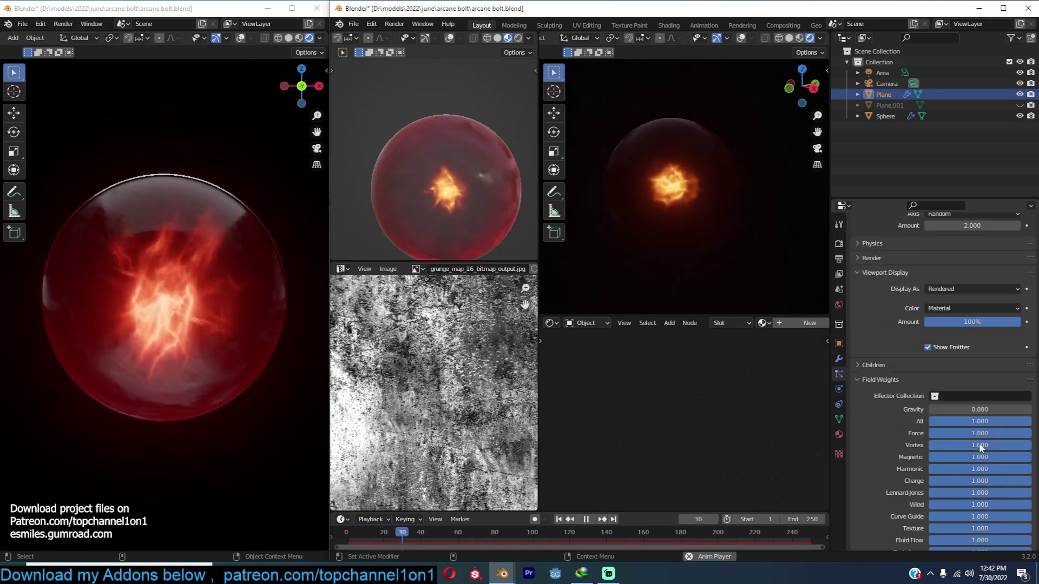
{"action": "left_click", "coordinate": [940, 258]}
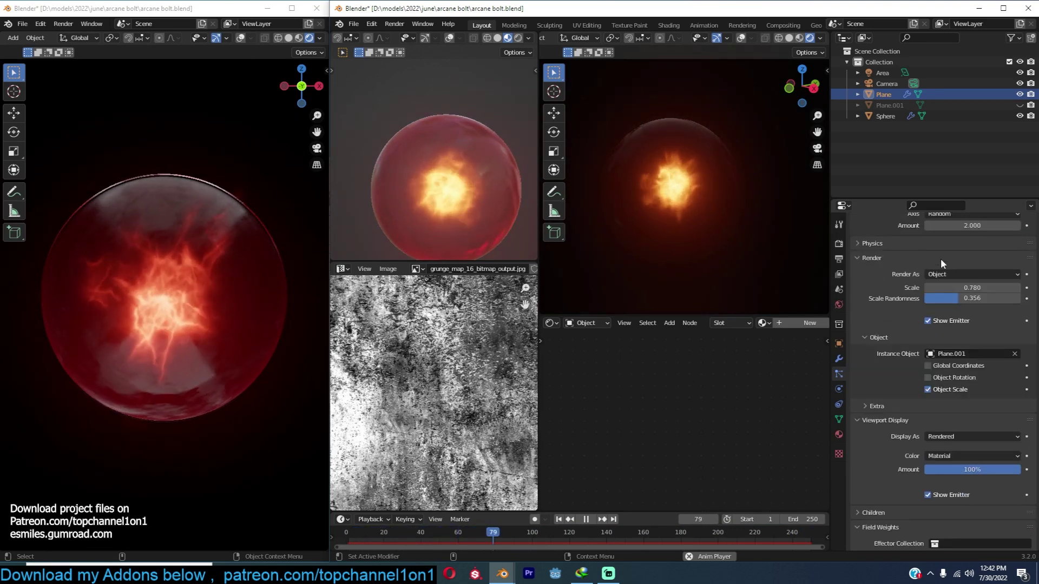
{"action": "left_click_drag", "start_coordinate": [972, 287], "coordinate": [993, 287]}
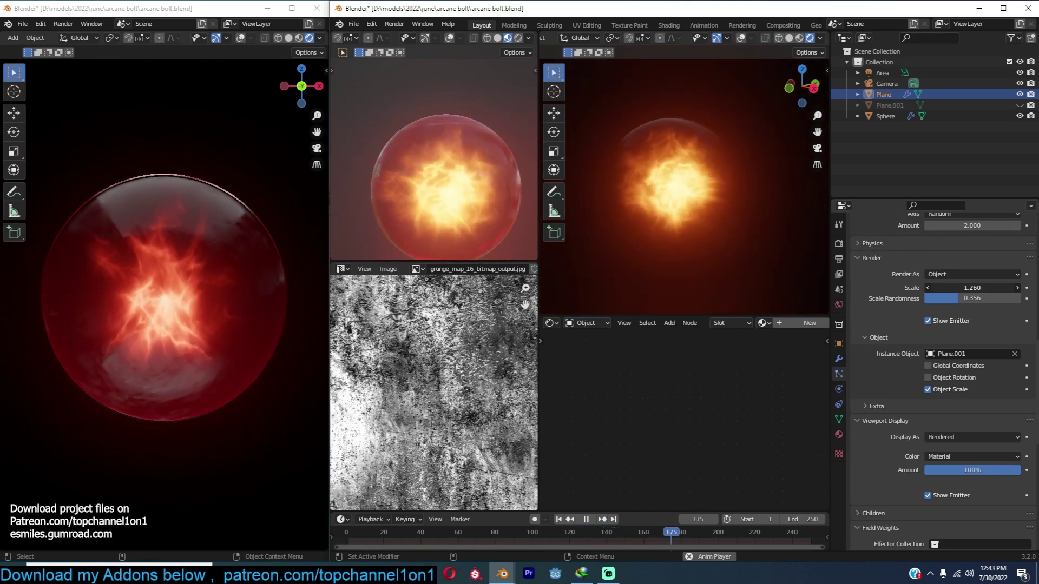
{"action": "mouse_move", "coordinate": [972, 287]}
{"action": "left_mouse_down"}
{"action": "mouse_move", "coordinate": [995, 288]}
{"action": "mouse_move", "coordinate": [968, 288]}
{"action": "left_mouse_up"}
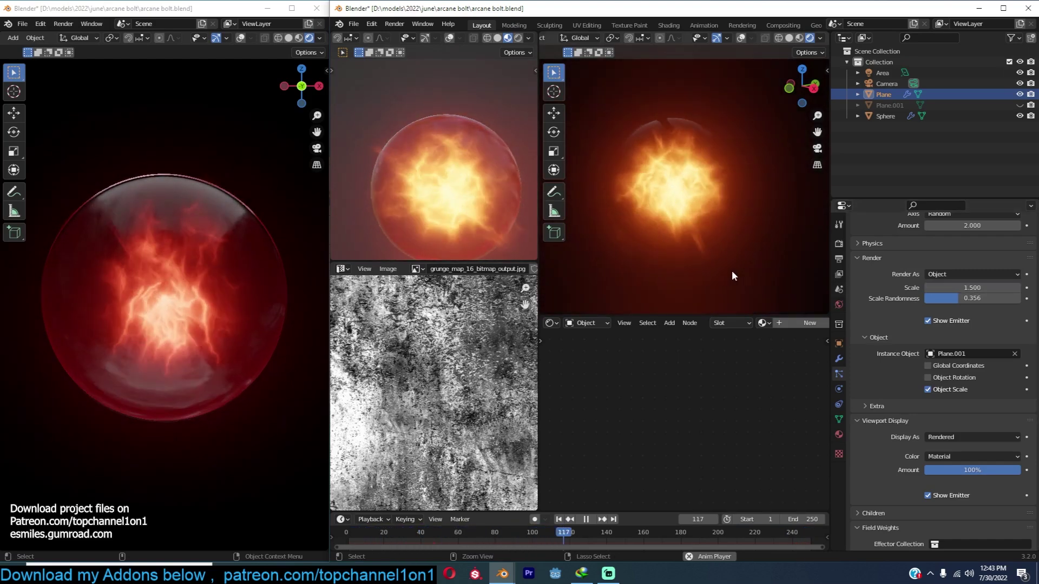
Raise the particle instances' Scale Randomness to 0.744 and reduce their render Scale.
{"action": "mouse_move", "coordinate": [990, 288]}
{"action": "left_mouse_down"}
{"action": "mouse_move", "coordinate": [968, 287]}
{"action": "mouse_move", "coordinate": [969, 298]}
{"action": "mouse_move", "coordinate": [992, 298]}
{"action": "left_mouse_up"}
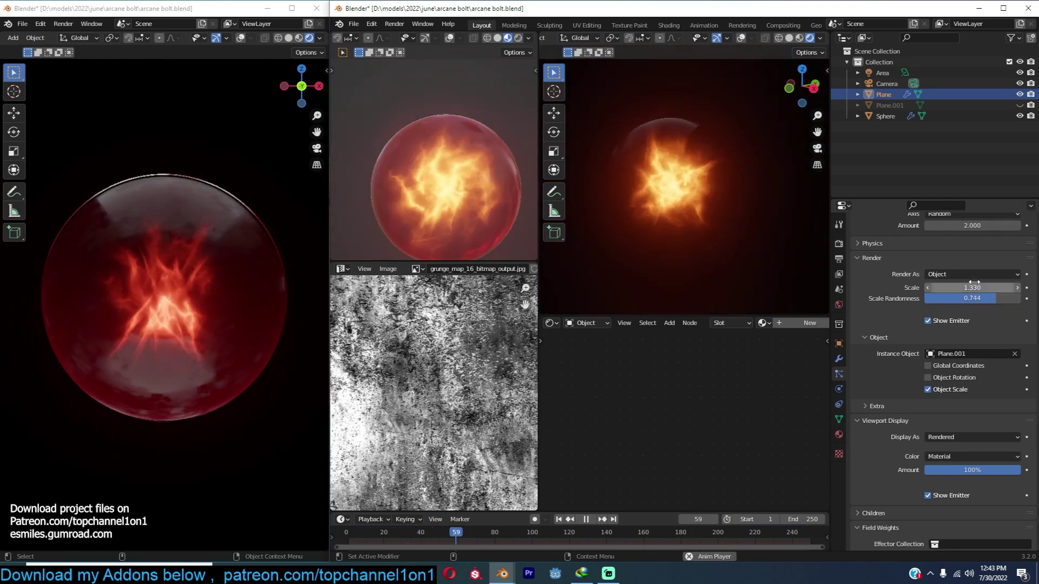
{"action": "left_click_drag", "start_coordinate": [974, 287], "coordinate": [957, 287]}
Select the glass sphere and adjust the white stop's brightness and both stops' positions in the ColorRamp feeding the shader's Alpha.
{"action": "left_click", "coordinate": [717, 178]}
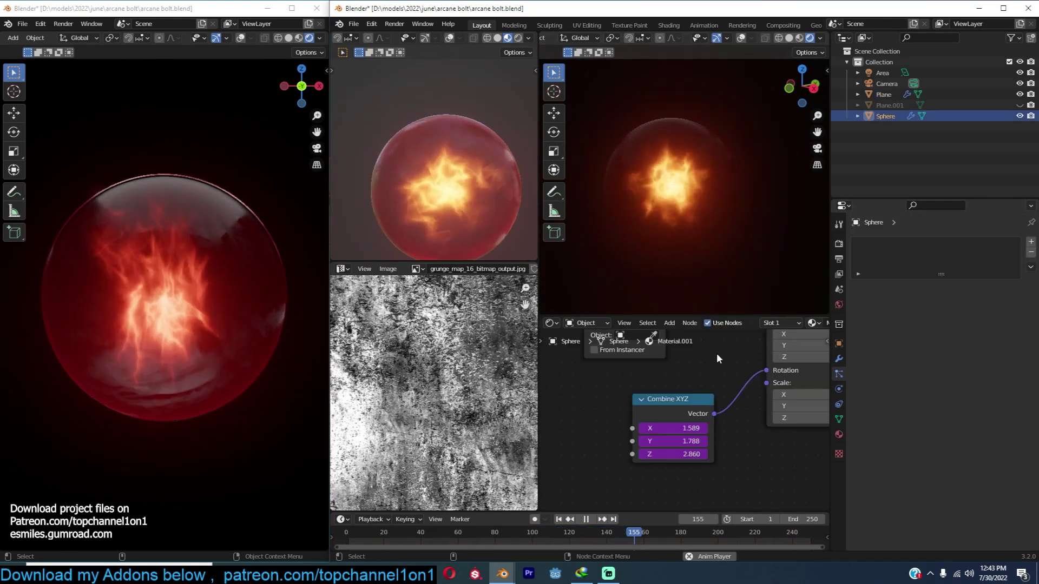
{"action": "scroll", "coordinate": [718, 403], "scroll_direction": "down", "scroll_amount": 1}
{"action": "middle_click_drag", "start_coordinate": [717, 400], "coordinate": [707, 410]}
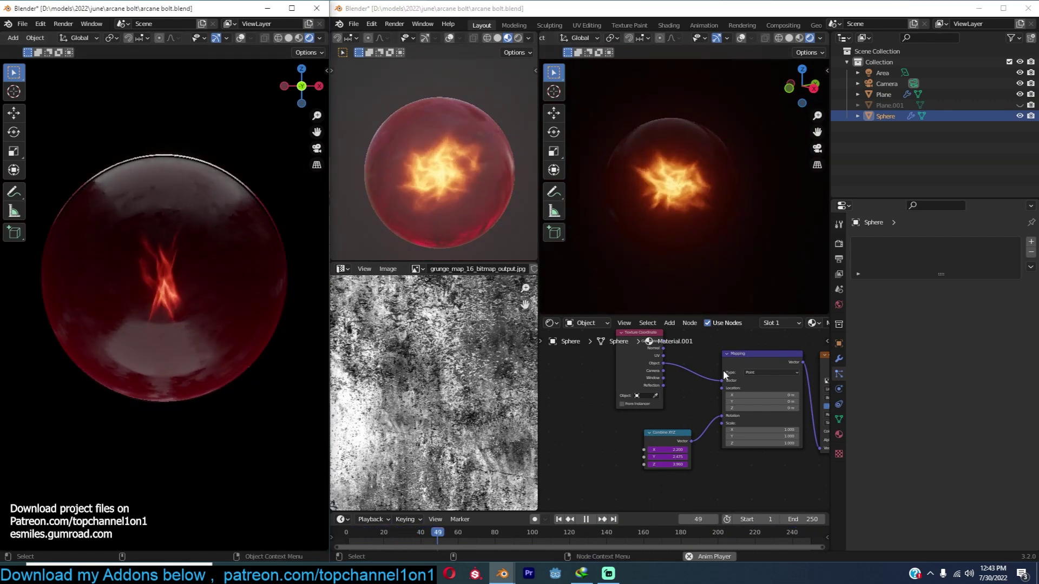
{"action": "scroll", "coordinate": [722, 379], "scroll_direction": "down", "scroll_amount": 6}
{"action": "scroll", "coordinate": [757, 426], "scroll_direction": "up", "scroll_amount": 5}
{"action": "middle_click_drag", "start_coordinate": [811, 420], "coordinate": [667, 410]}
{"action": "scroll", "coordinate": [742, 411], "scroll_direction": "down", "scroll_amount": 2}
{"action": "middle_click_drag", "start_coordinate": [742, 412], "coordinate": [657, 388]}
{"action": "scroll", "coordinate": [757, 439], "scroll_direction": "up", "scroll_amount": 2}
{"action": "middle_click_drag", "start_coordinate": [788, 408], "coordinate": [664, 405]}
{"action": "middle_click_drag", "start_coordinate": [651, 458], "coordinate": [687, 420]}
{"action": "scroll", "coordinate": [687, 421], "scroll_direction": "up", "scroll_amount": 4}
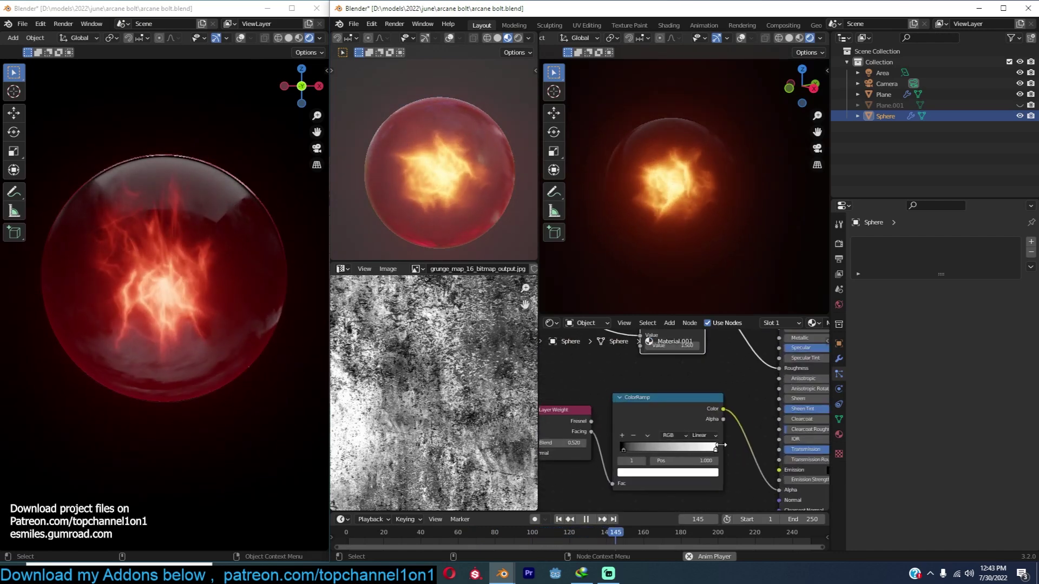
{"action": "left_click", "coordinate": [712, 472]}
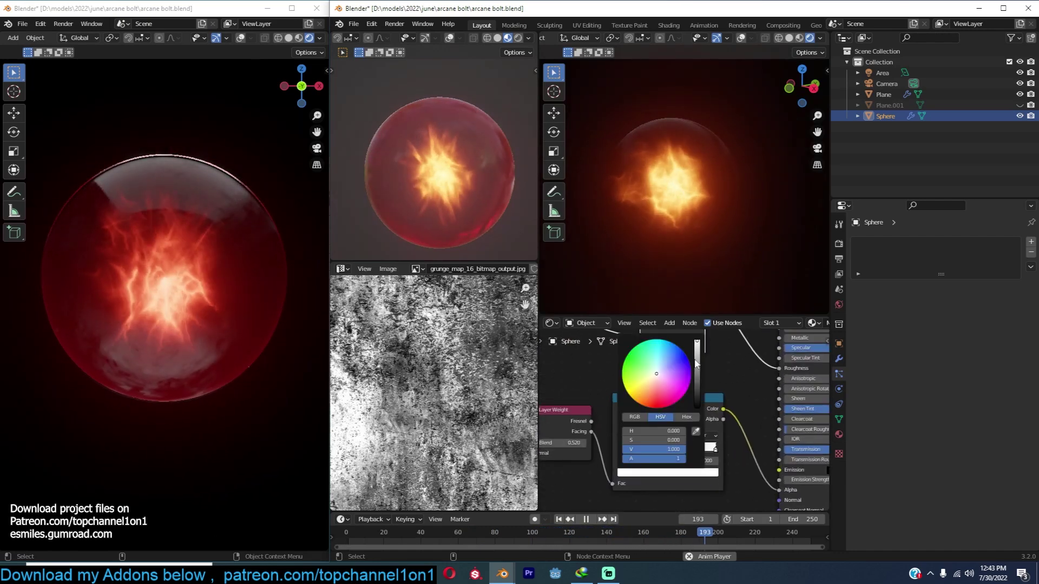
{"action": "mouse_move", "coordinate": [697, 357]}
{"action": "left_mouse_down"}
{"action": "mouse_move", "coordinate": [696, 401]}
{"action": "mouse_move", "coordinate": [697, 339]}
{"action": "left_mouse_up"}
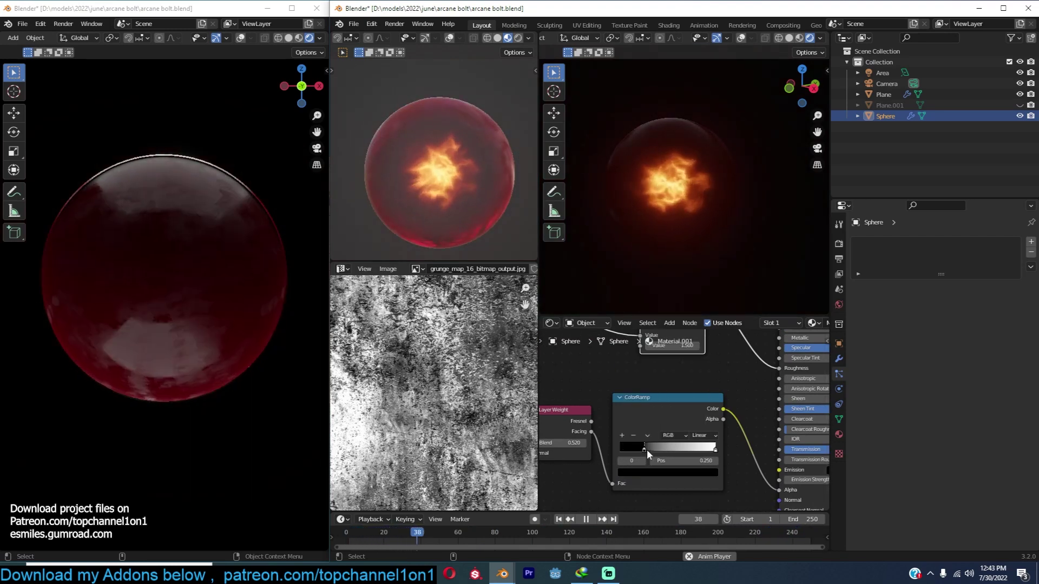
{"action": "left_click", "coordinate": [621, 460]}
{"action": "mouse_move", "coordinate": [715, 449]}
{"action": "left_mouse_down"}
{"action": "mouse_move", "coordinate": [652, 449]}
{"action": "mouse_move", "coordinate": [699, 452]}
{"action": "left_mouse_up"}
Lower the Transmission of the sphere's Principled BSDF to 0.718.
{"action": "scroll", "coordinate": [728, 452], "scroll_direction": "down", "scroll_amount": 3}
{"action": "middle_click_drag", "start_coordinate": [728, 452], "coordinate": [571, 422]}
{"action": "scroll", "coordinate": [667, 438], "scroll_direction": "up", "scroll_amount": 3}
{"action": "scroll", "coordinate": [681, 420], "scroll_direction": "up", "scroll_amount": 2}
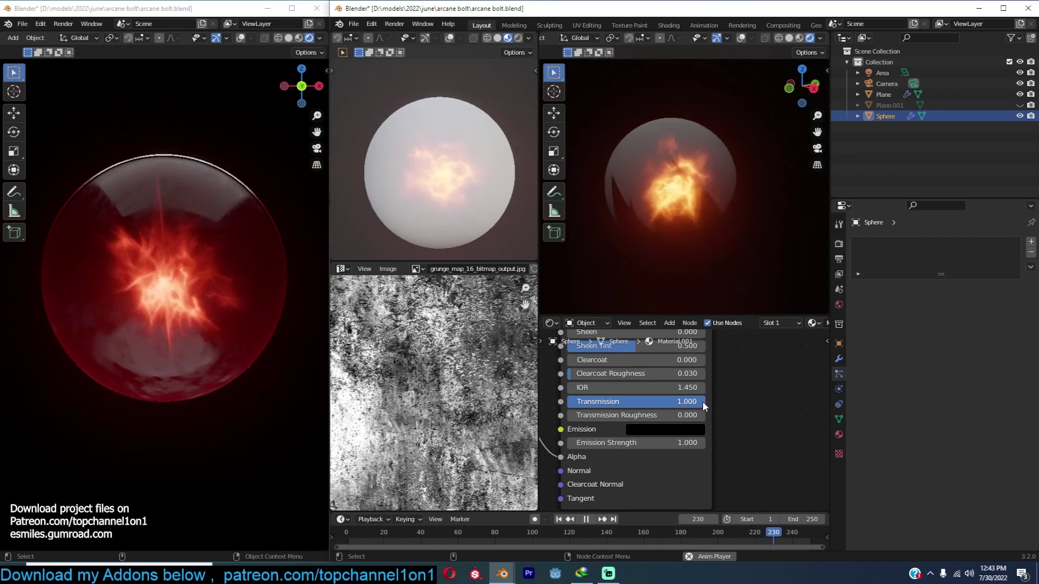
{"action": "left_click_drag", "start_coordinate": [698, 401], "coordinate": [627, 401]}
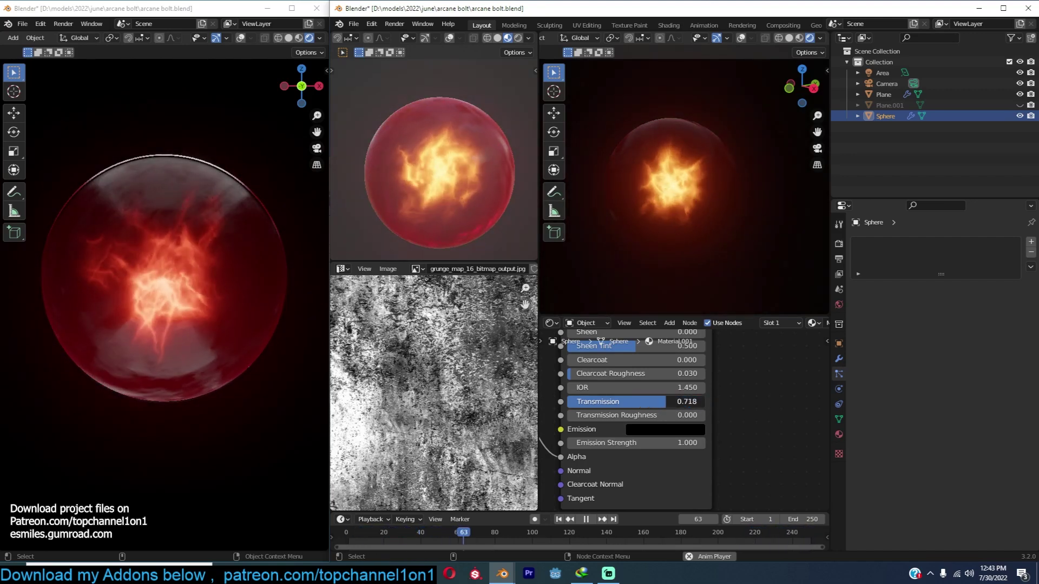
Set the V component of the sphere shader's red Base Color to 2.000 and reopen that value for editing.
{"action": "middle_click_drag", "start_coordinate": [729, 399], "coordinate": [744, 508]}
{"action": "middle_click_drag", "start_coordinate": [753, 379], "coordinate": [773, 451]}
{"action": "left_click", "coordinate": [717, 347]}
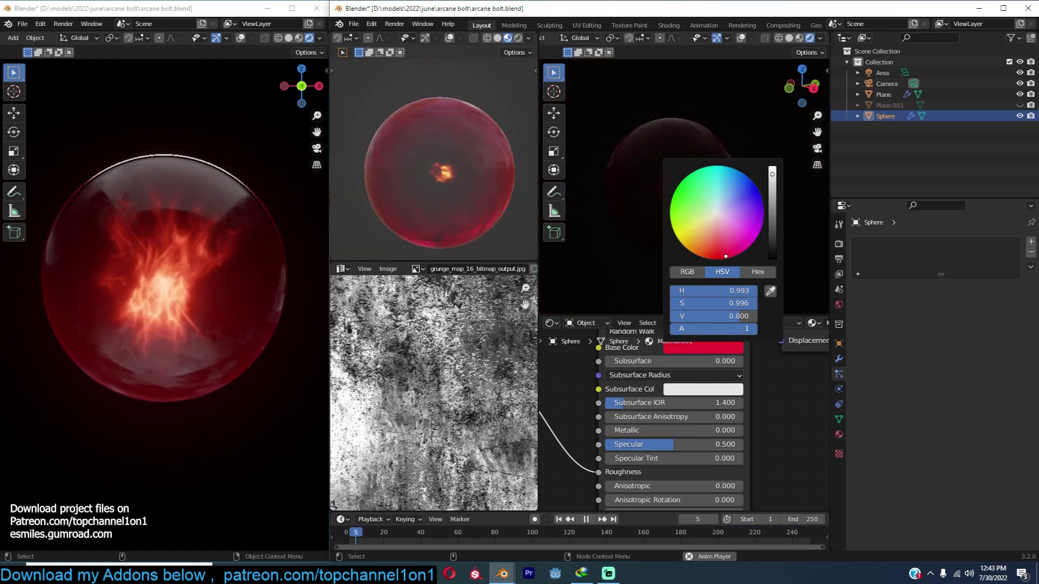
{"action": "key", "text": "Return"}
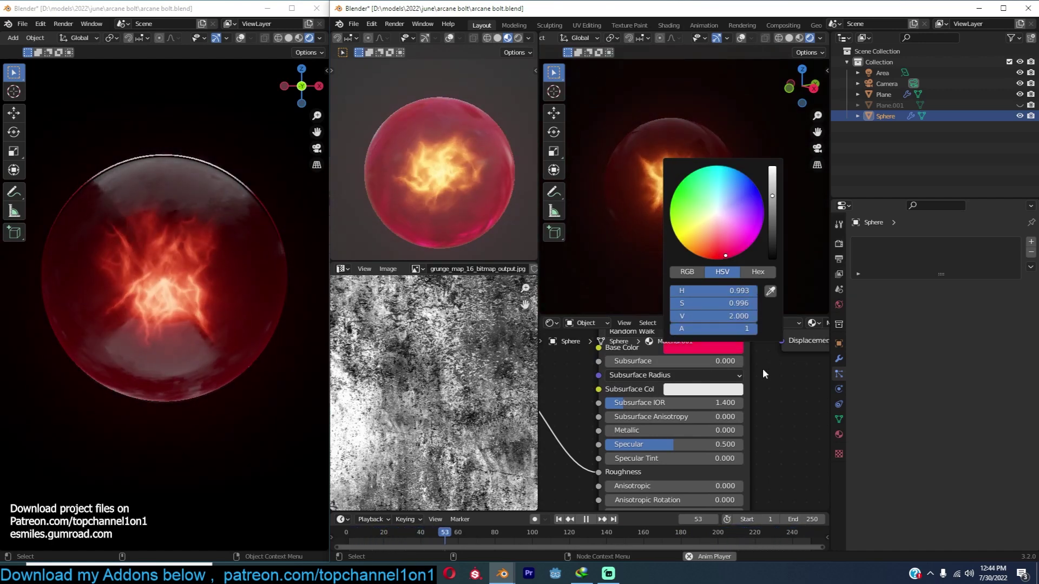
{"action": "left_click", "coordinate": [731, 349]}
{"action": "left_click", "coordinate": [749, 316]}
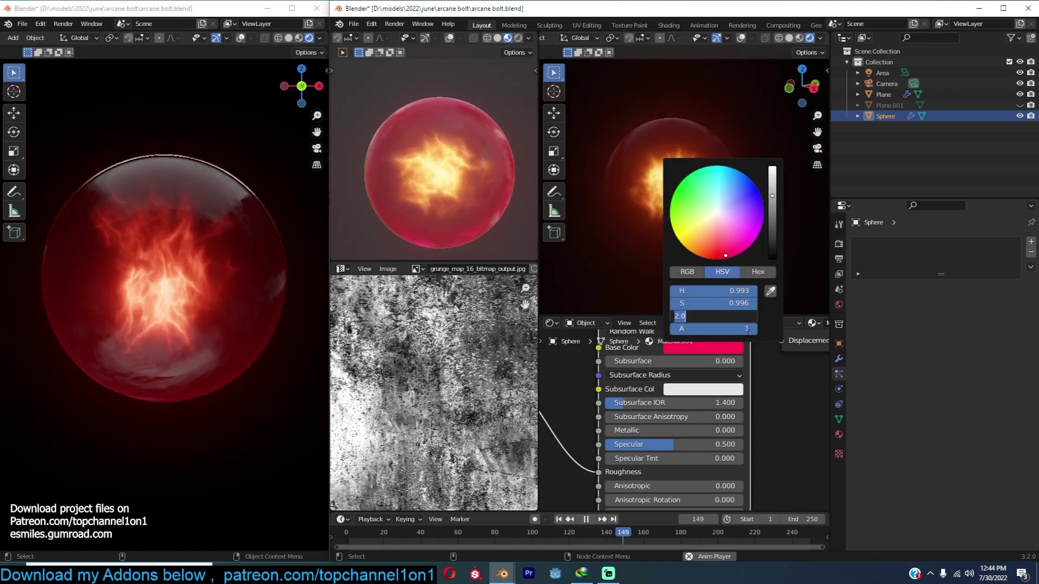